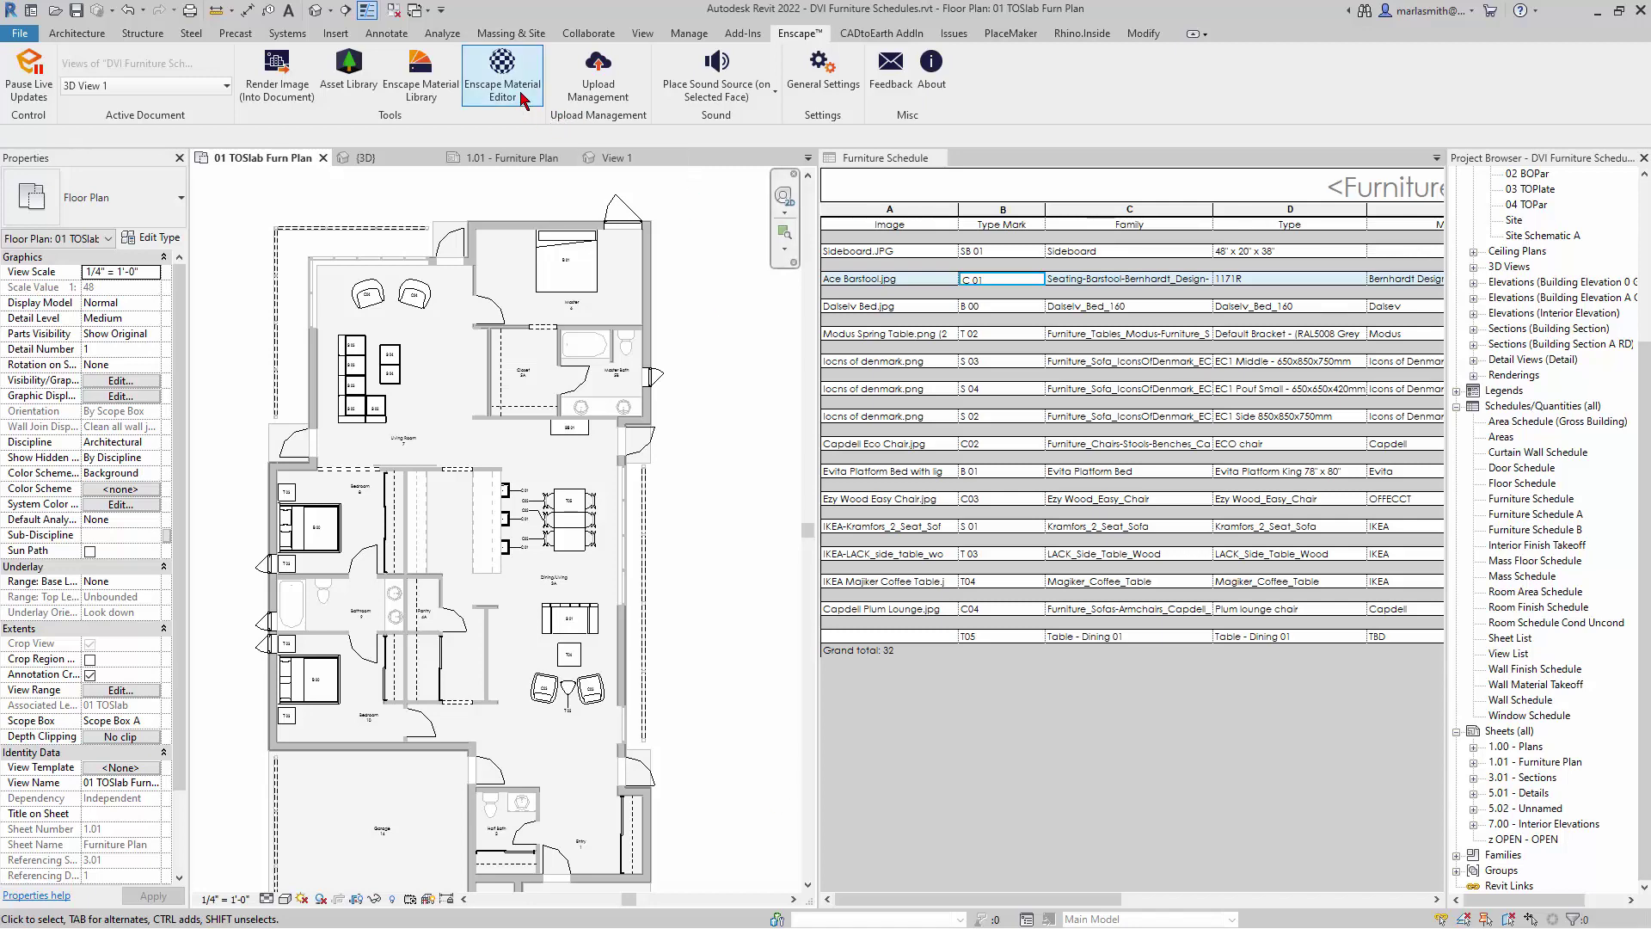
# - Place the furniture asset Armchair 035 Footstool from the Enscape Asset Library in the living room, beside the C04 armchair nearest the bedroom wall
pyautogui.click(348, 73)
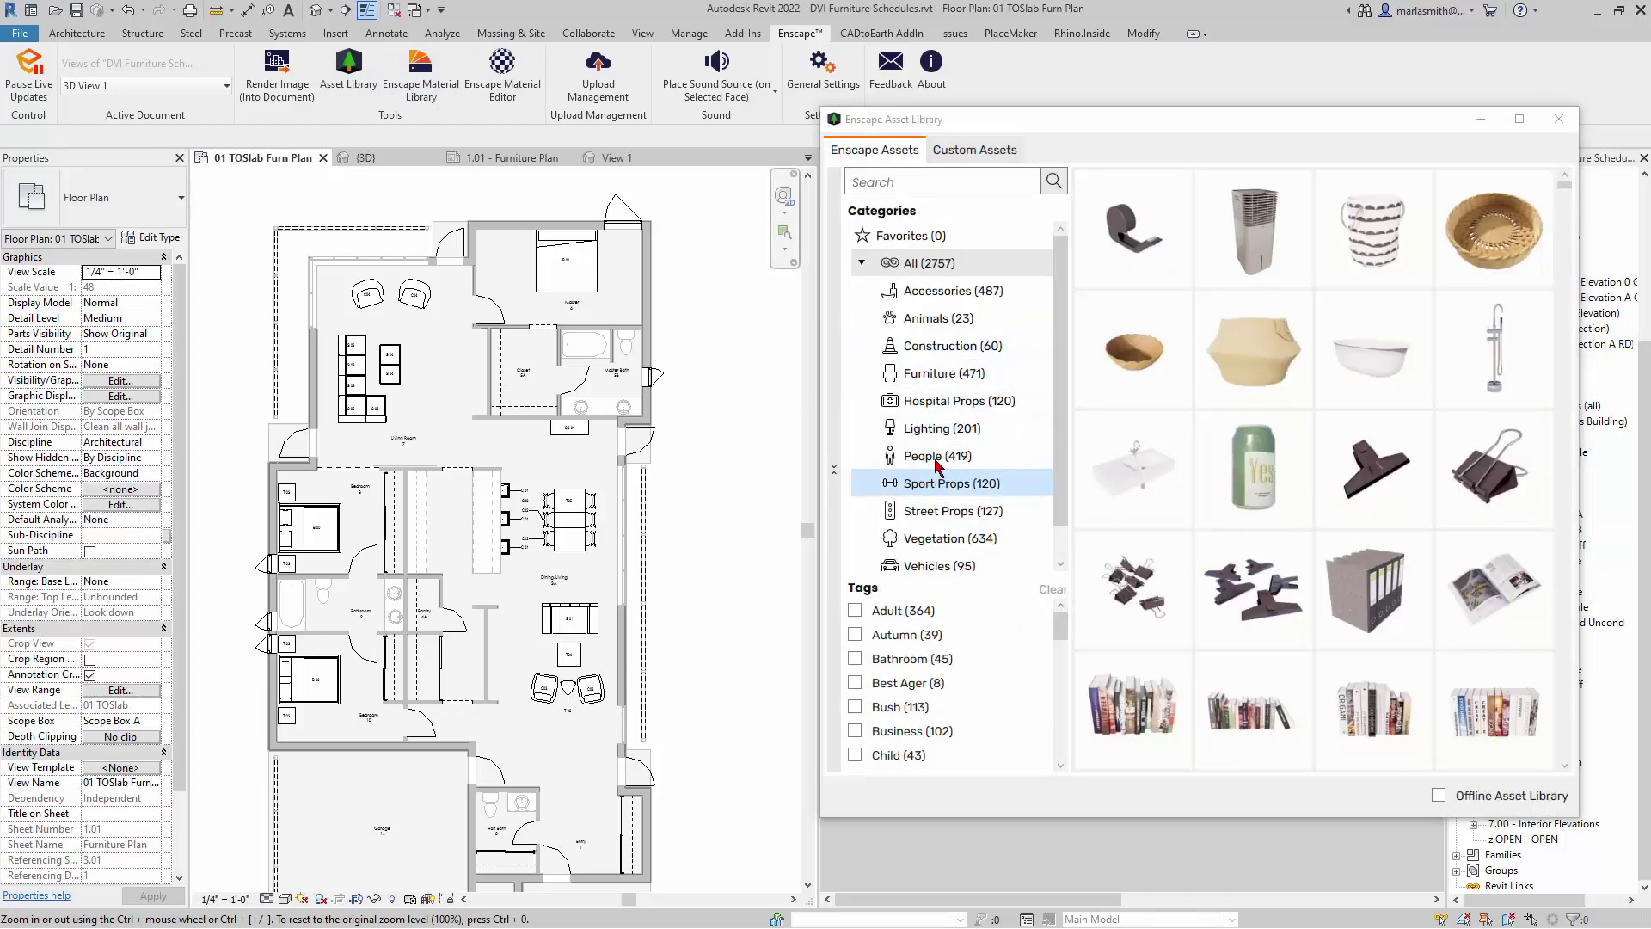
pyautogui.click(946, 380)
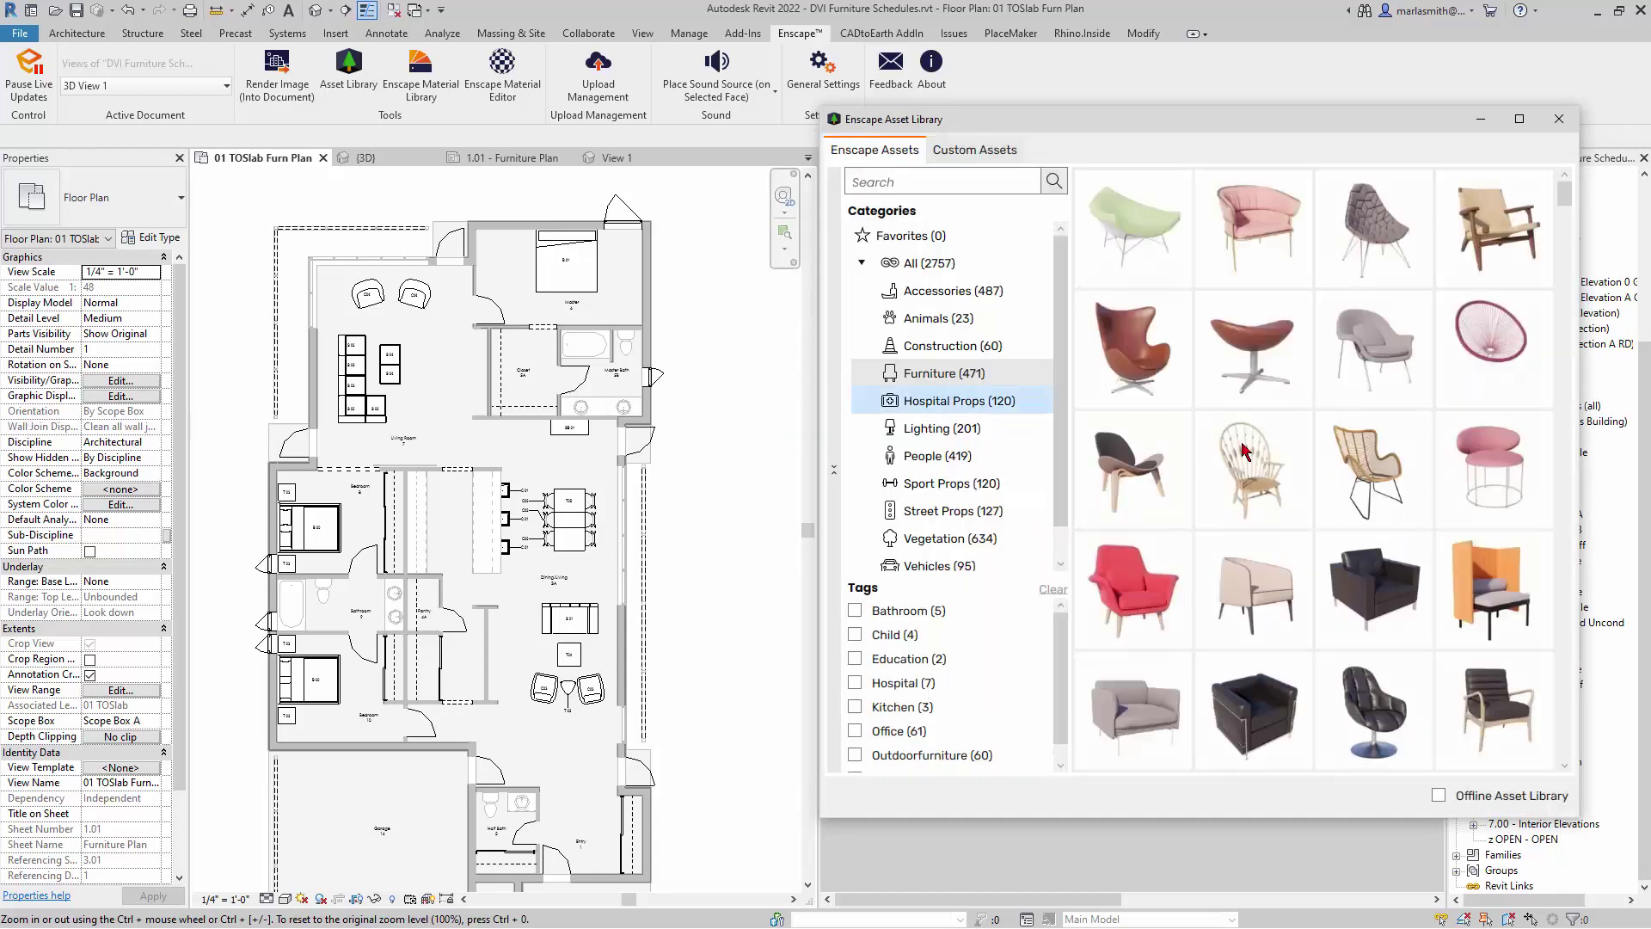
pyautogui.moveTo(1361, 476)
pyautogui.moveTo(1301, 598)
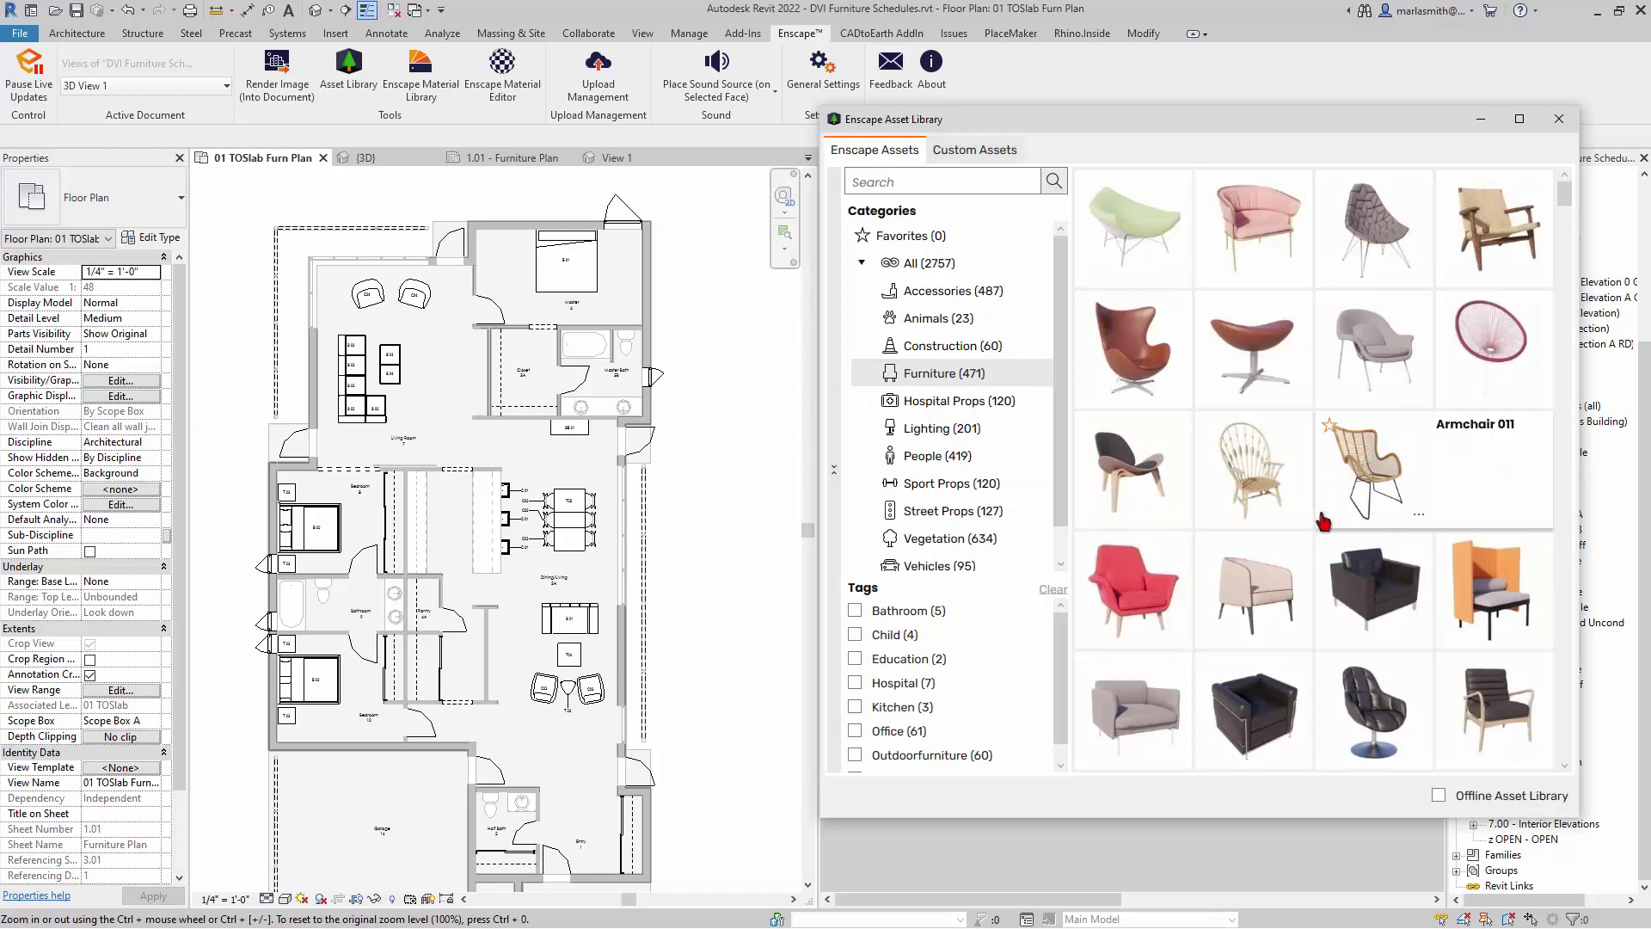
pyautogui.moveTo(1289, 507)
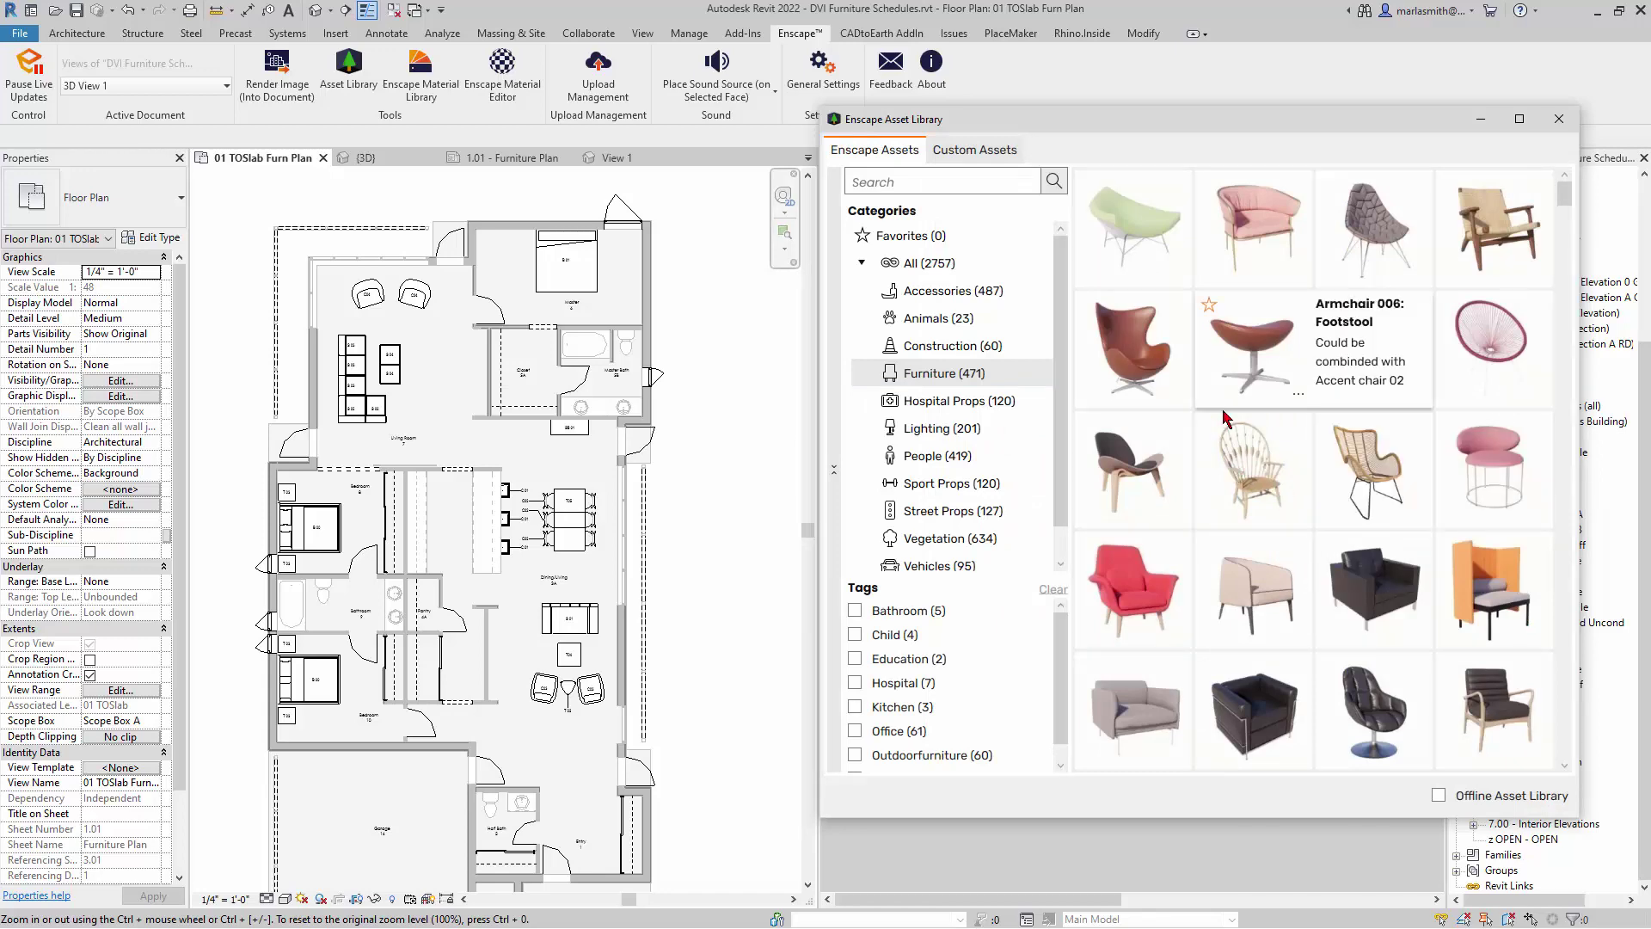
pyautogui.scroll(-3, 1207, 387)
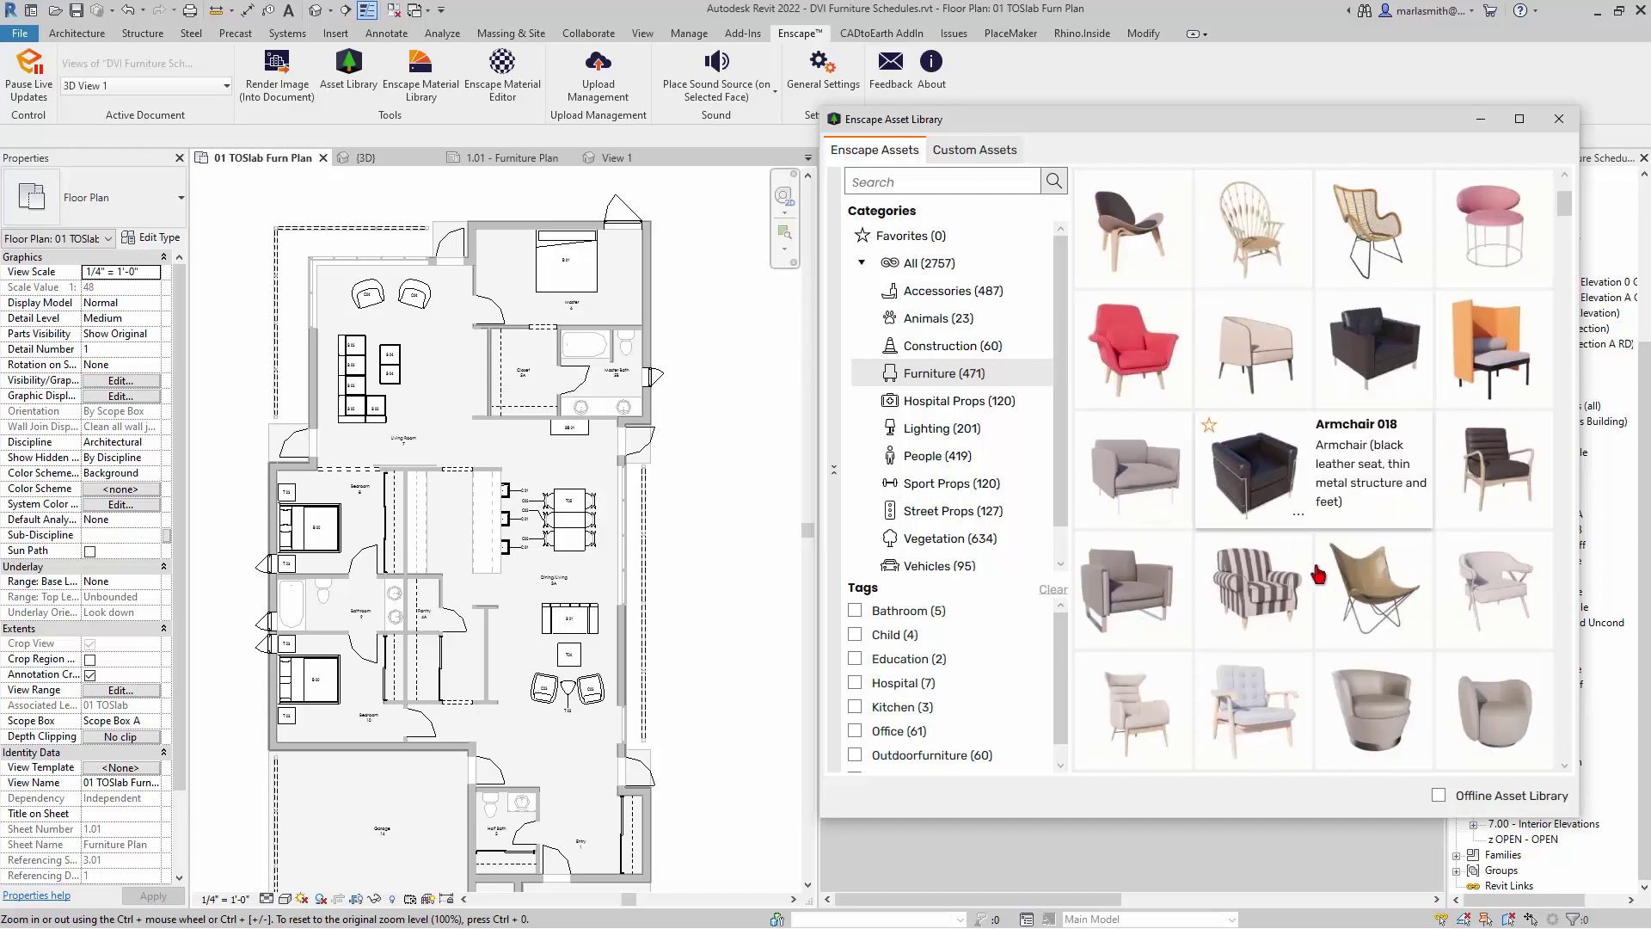
pyautogui.scroll(-2, 1324, 639)
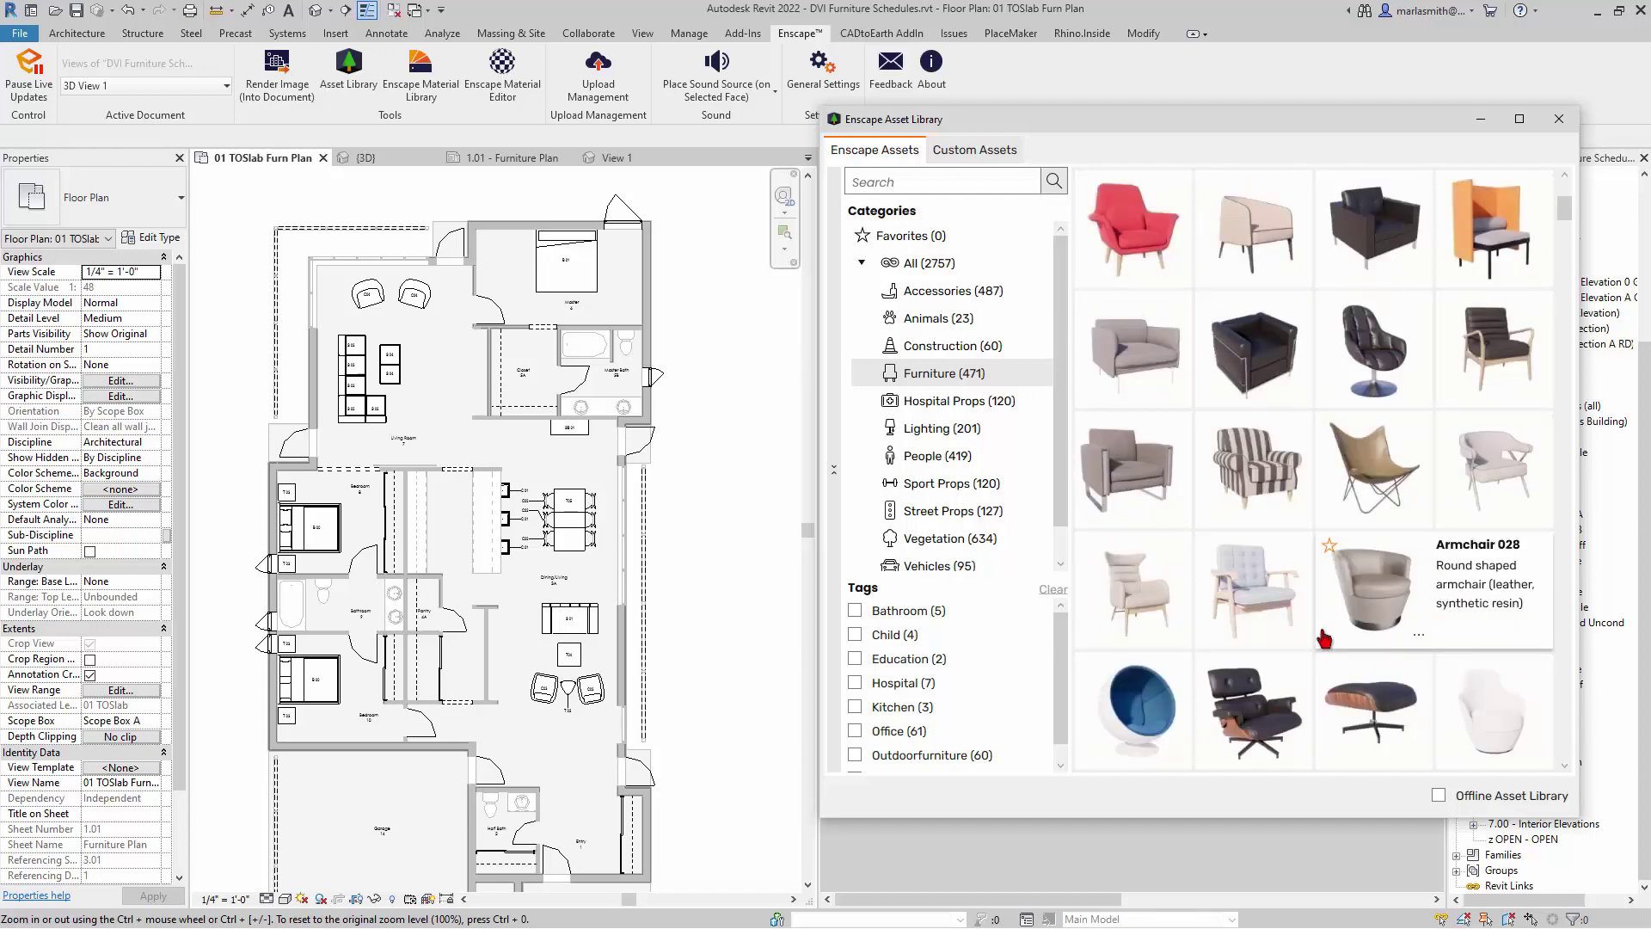
pyautogui.scroll(-3, 1324, 639)
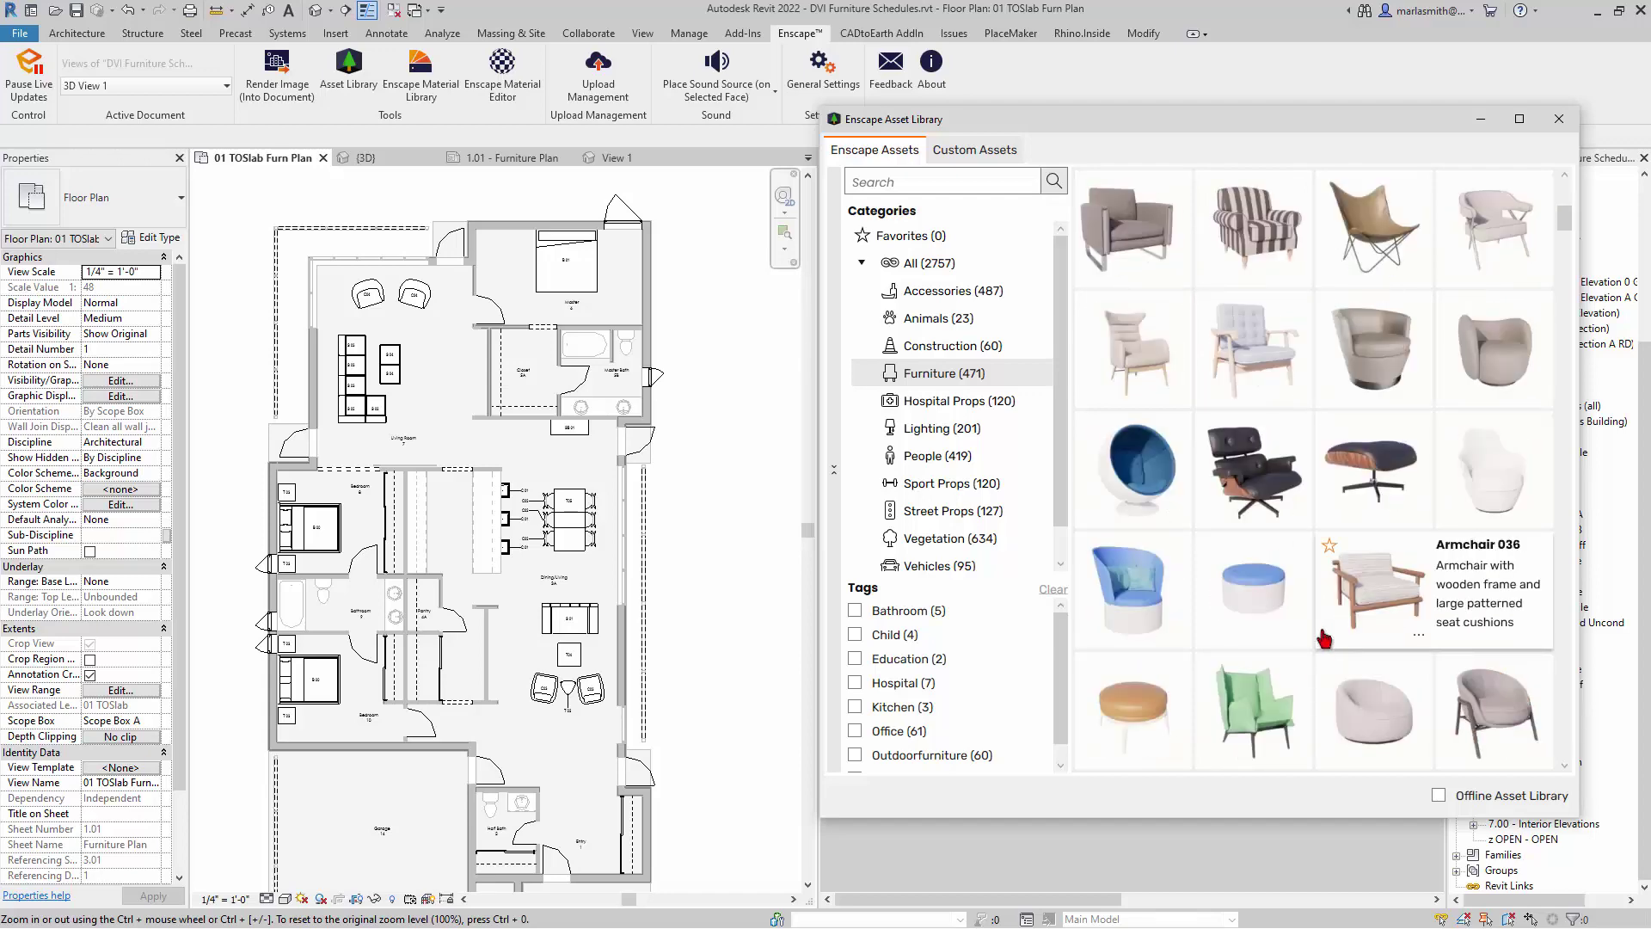
pyautogui.click(1253, 593)
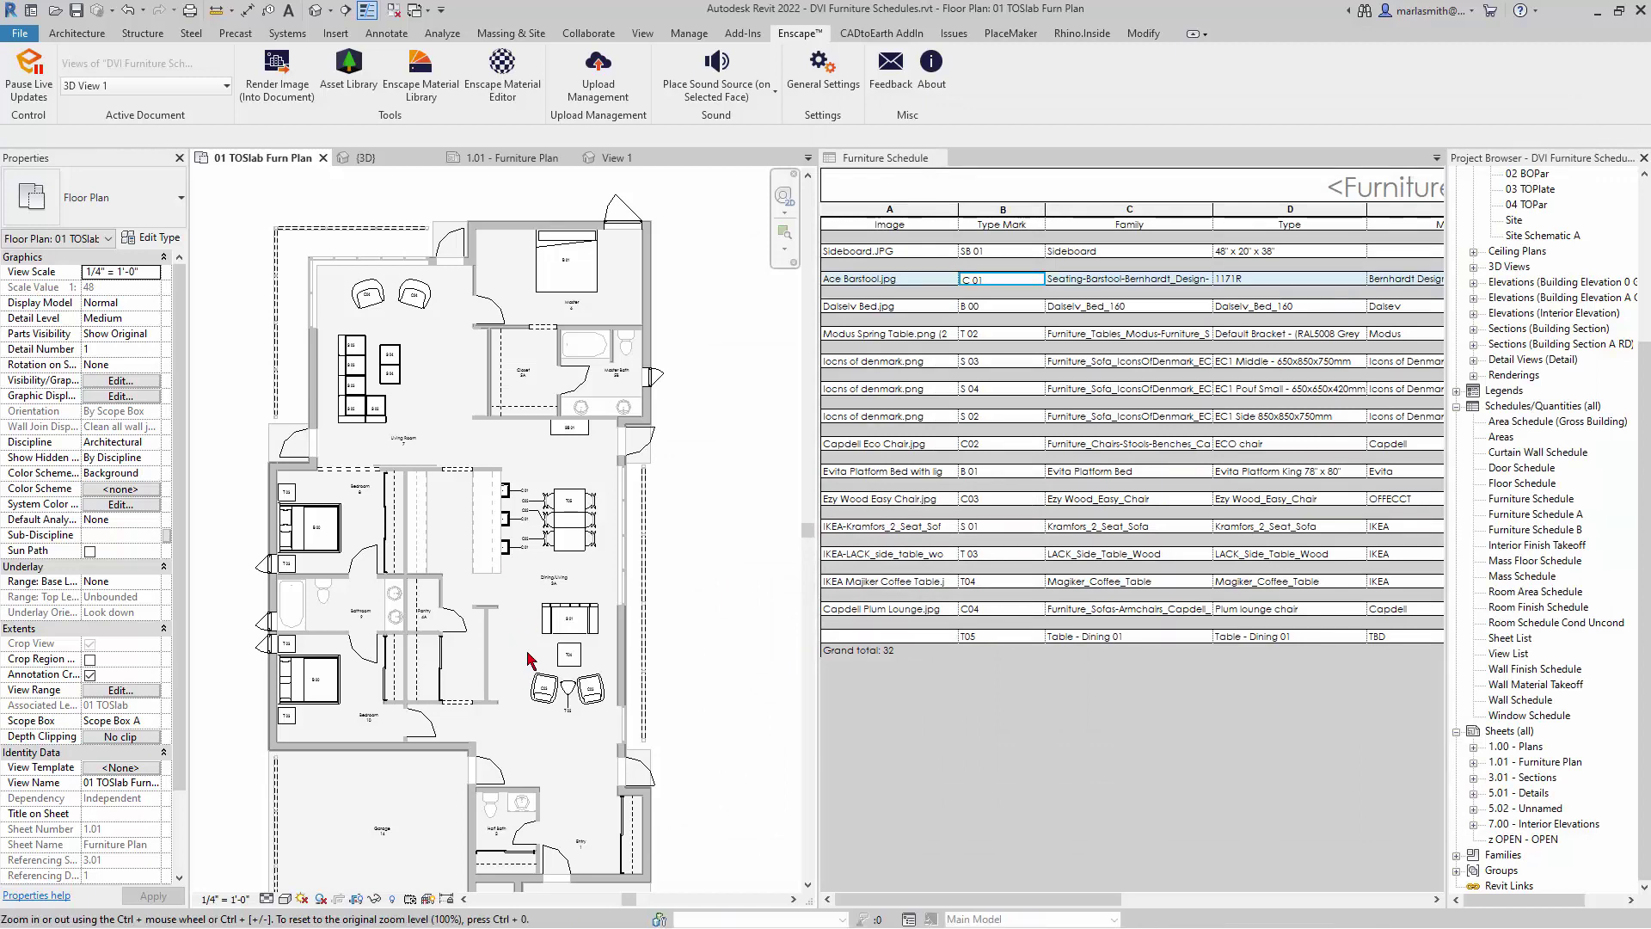
pyautogui.click(409, 316)
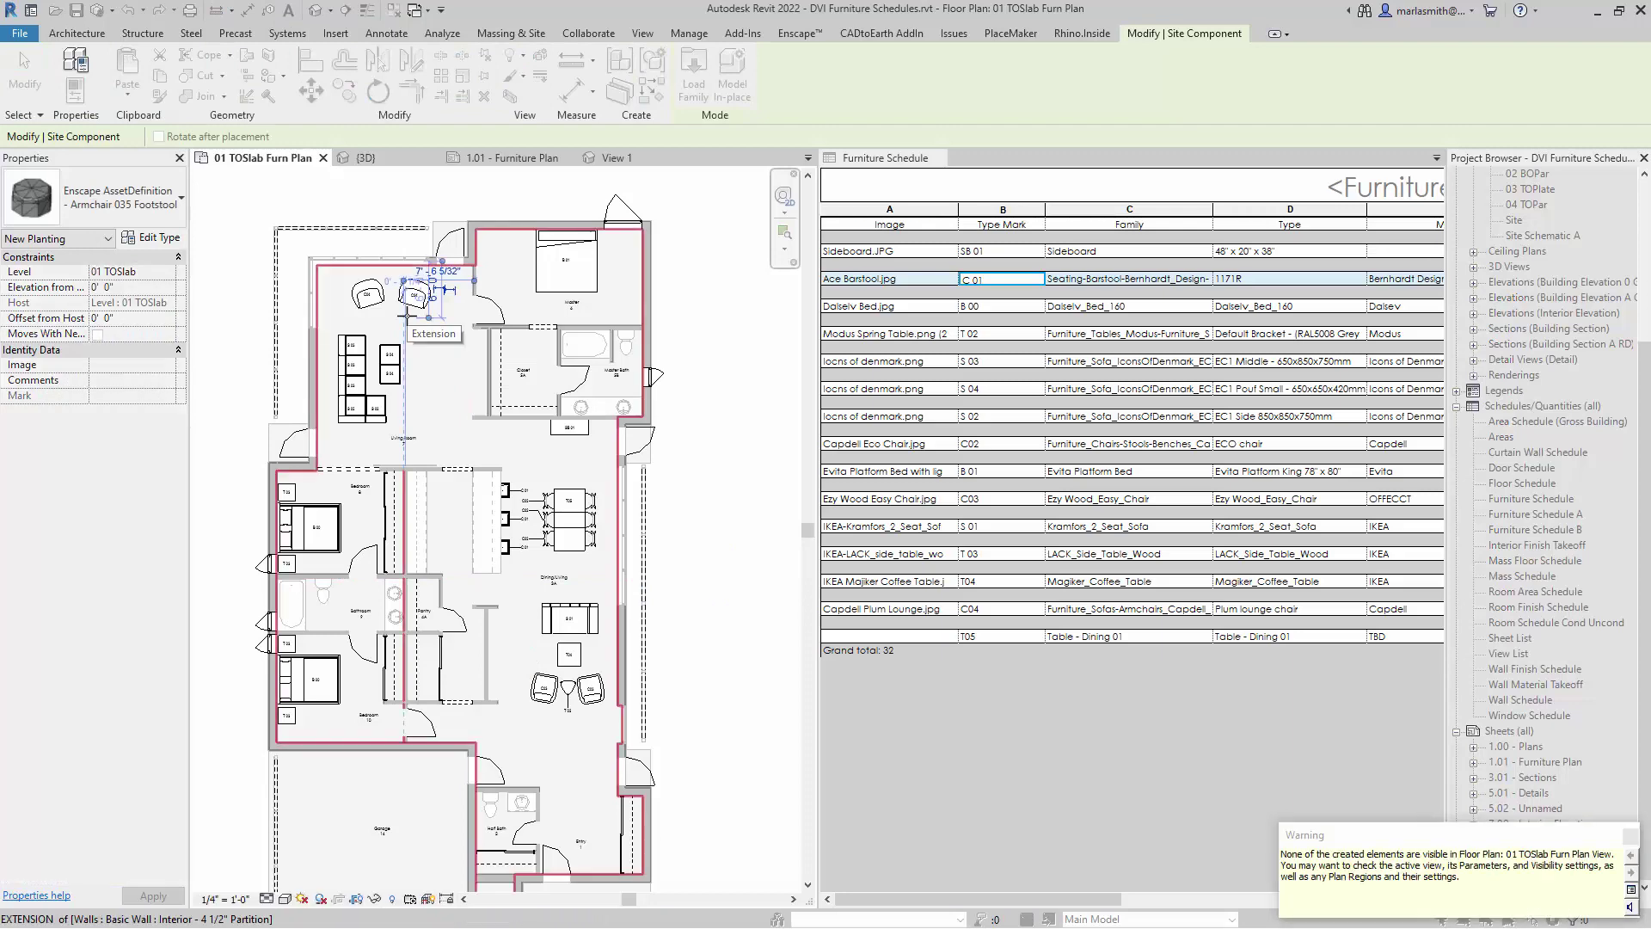
pyautogui.press('Escape')
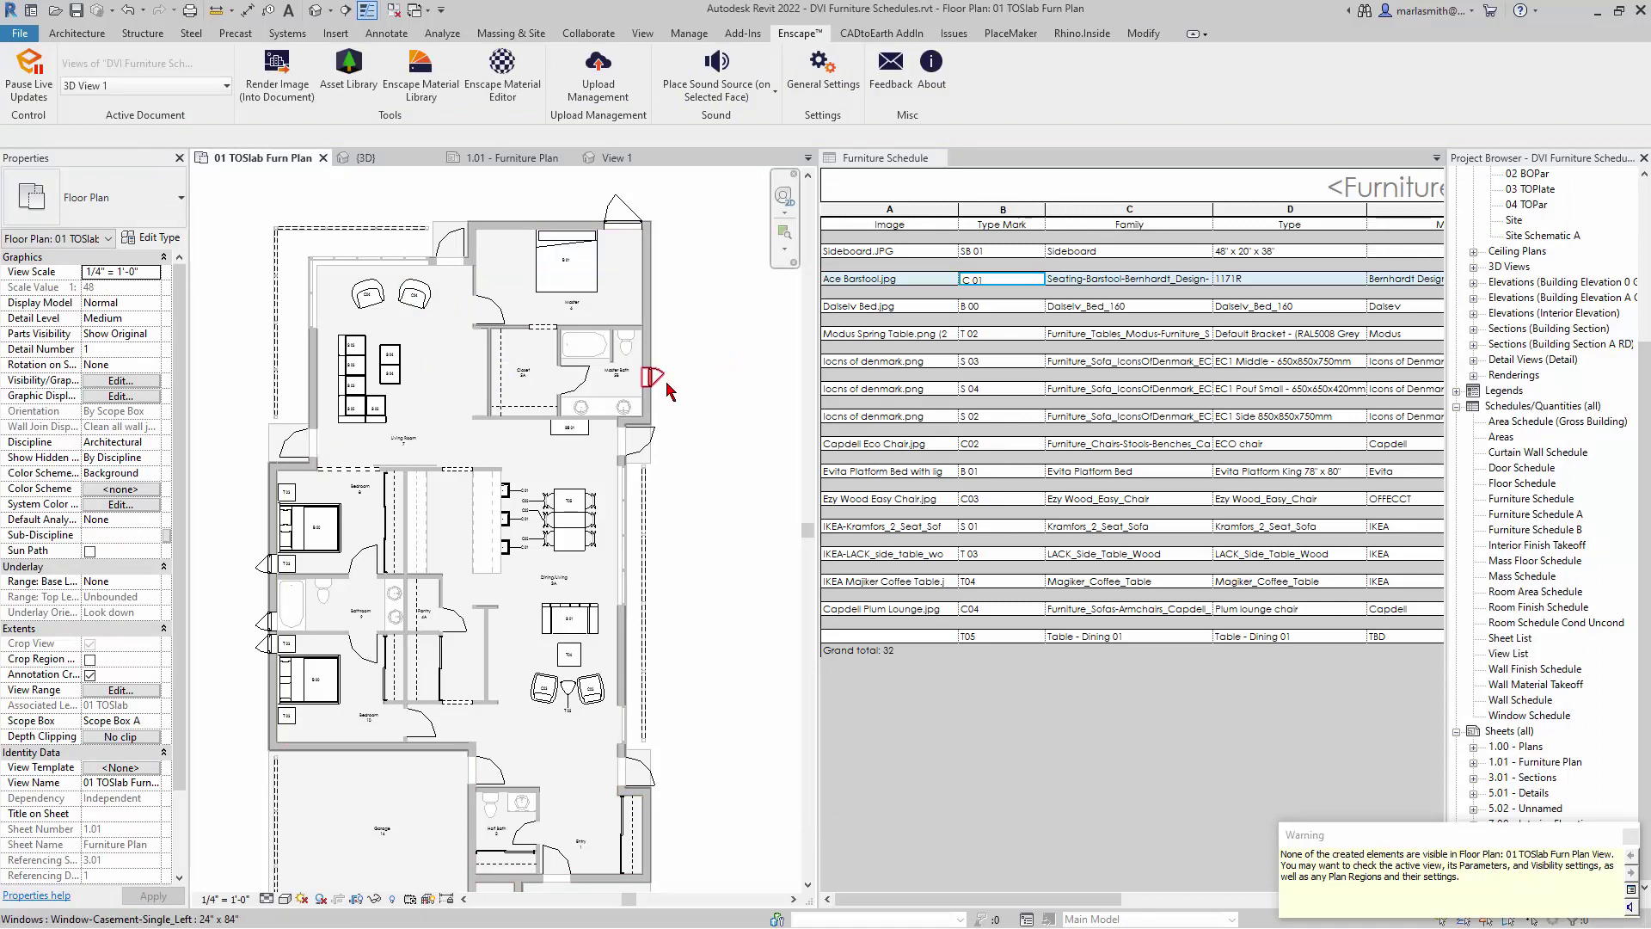
# - Turn on the Planting model category in the visibility overrides of the 01 TOSlab Furn Plan view
pyautogui.press('v')
pyautogui.press('v')
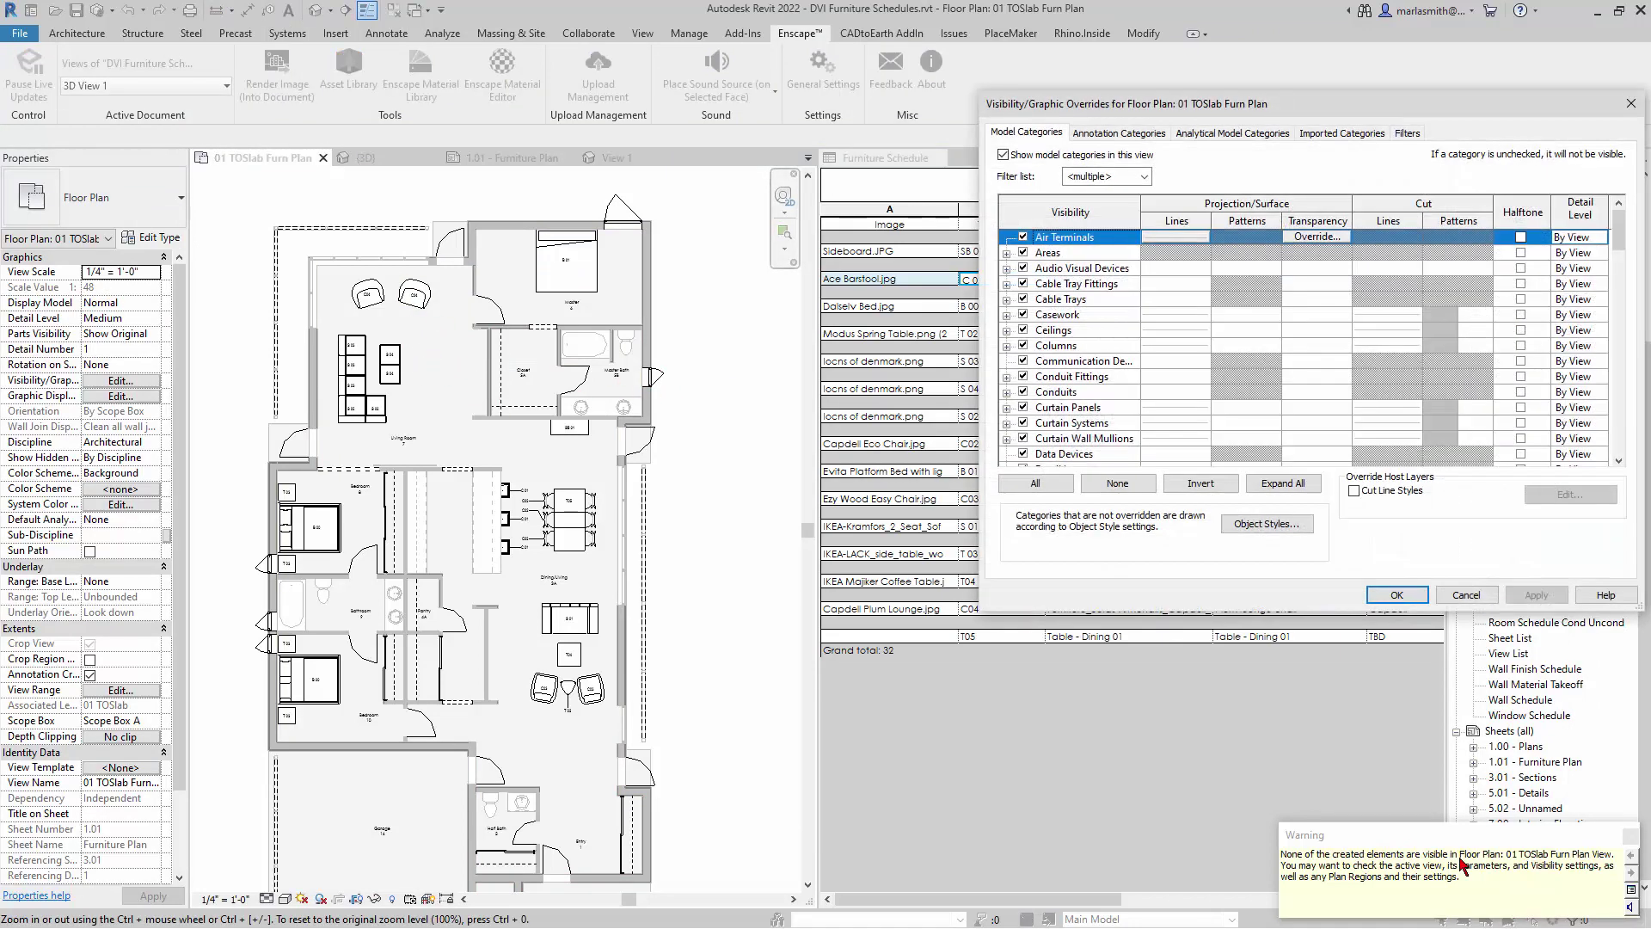
pyautogui.scroll(-10, 1131, 415)
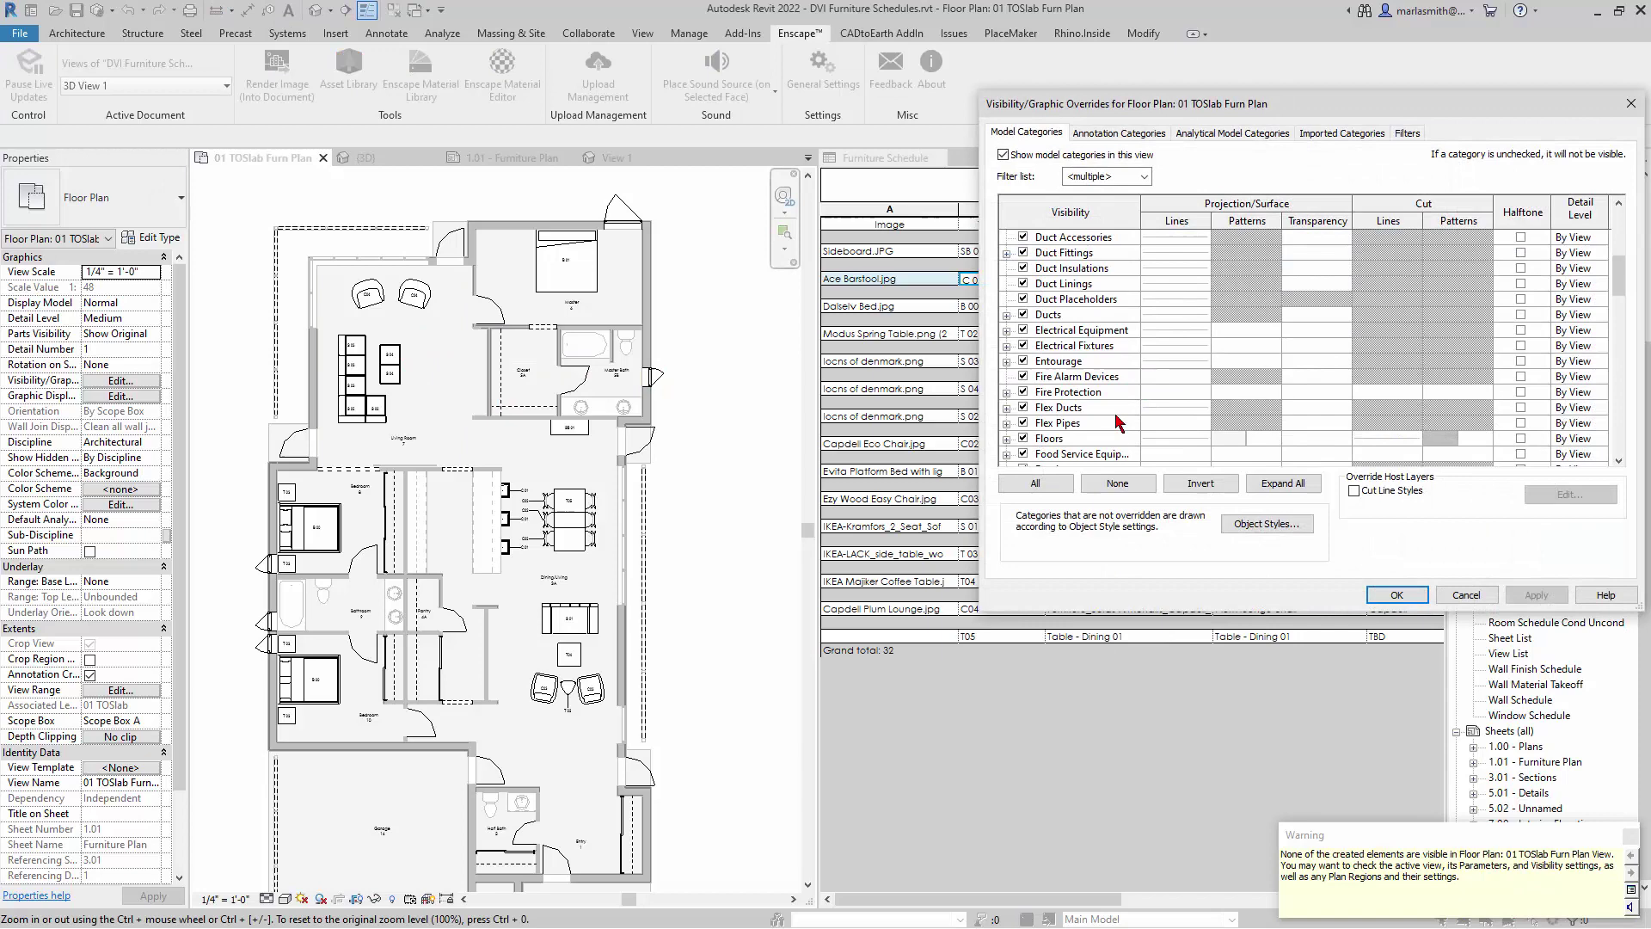
pyautogui.scroll(-3, 1115, 428)
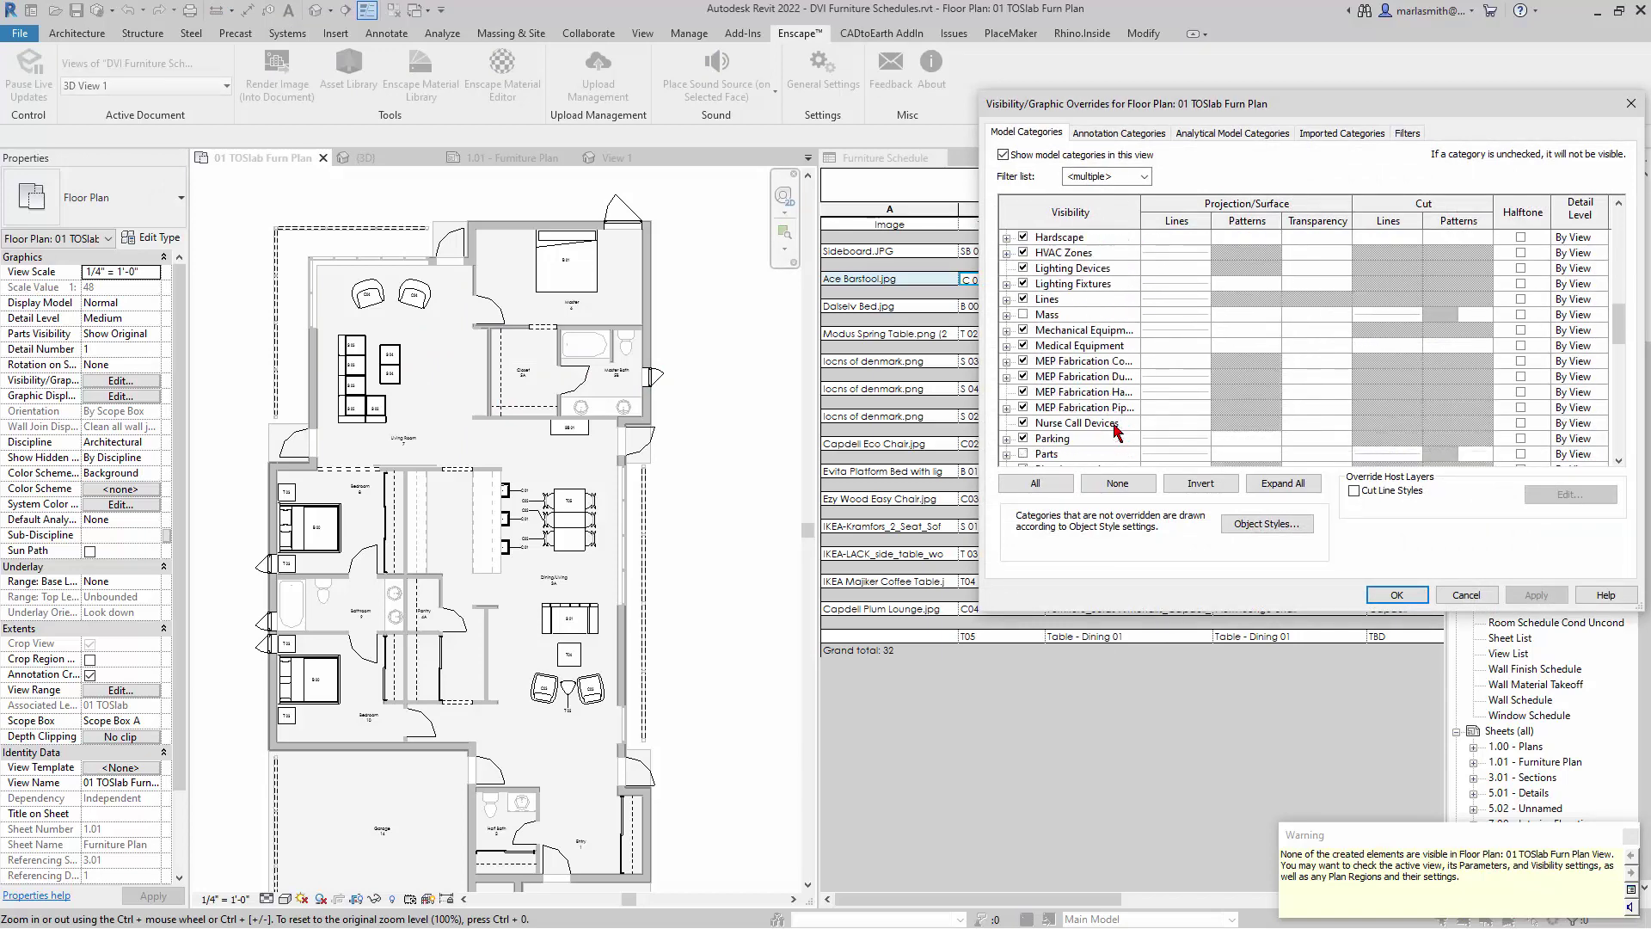
pyautogui.scroll(-3, 1115, 429)
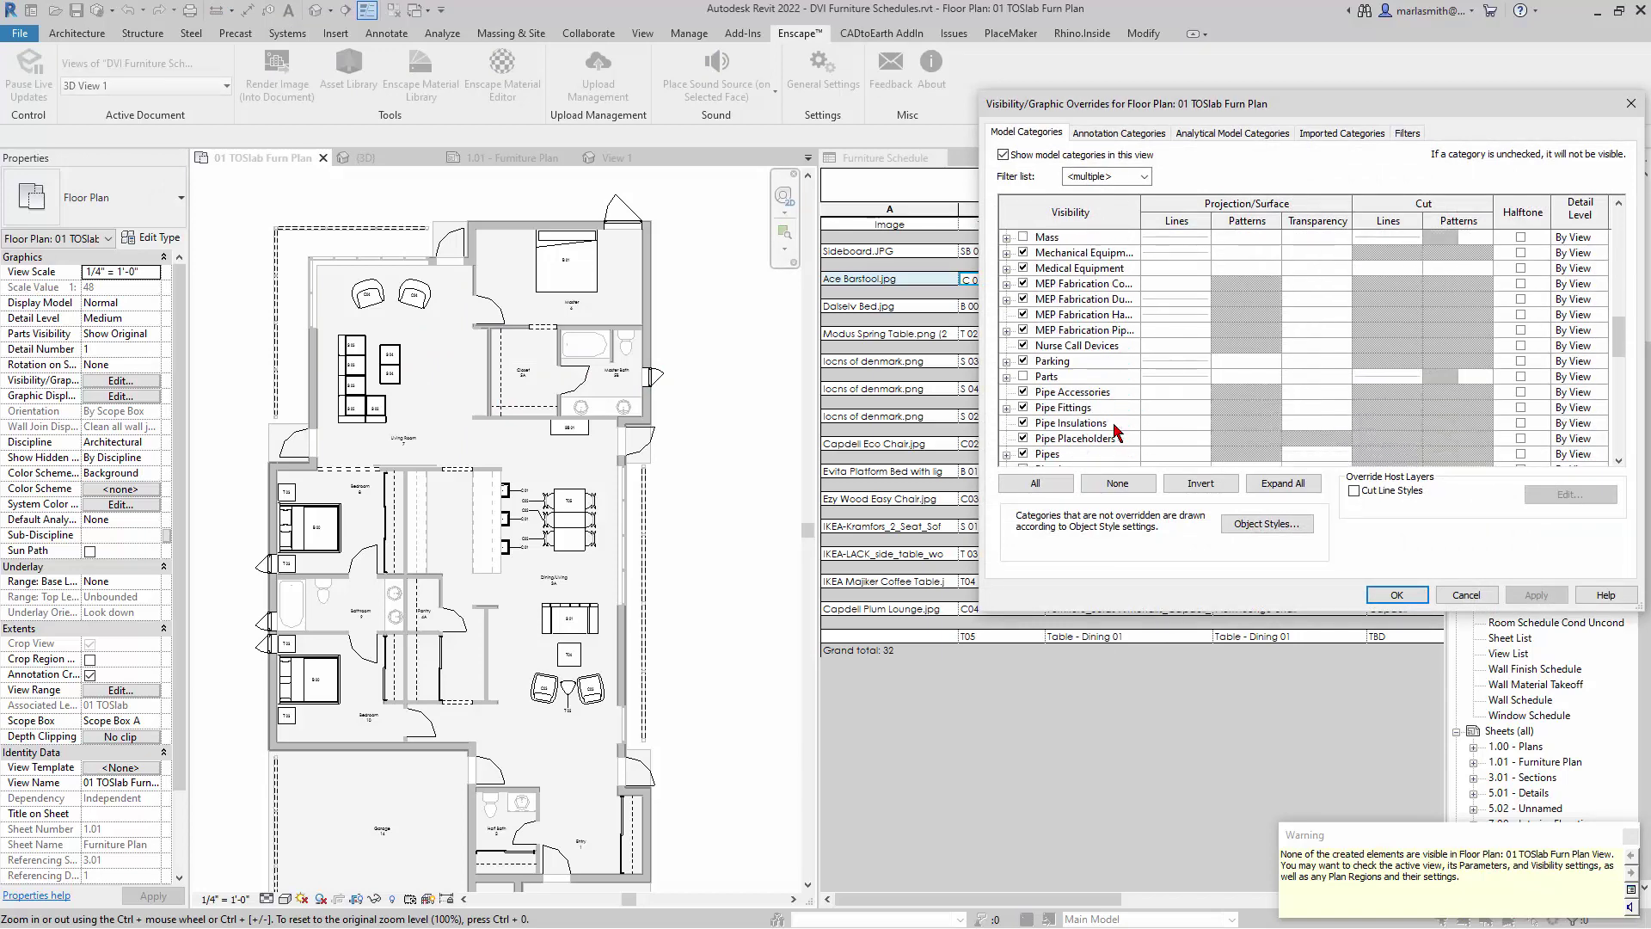
pyautogui.scroll(-1, 1115, 430)
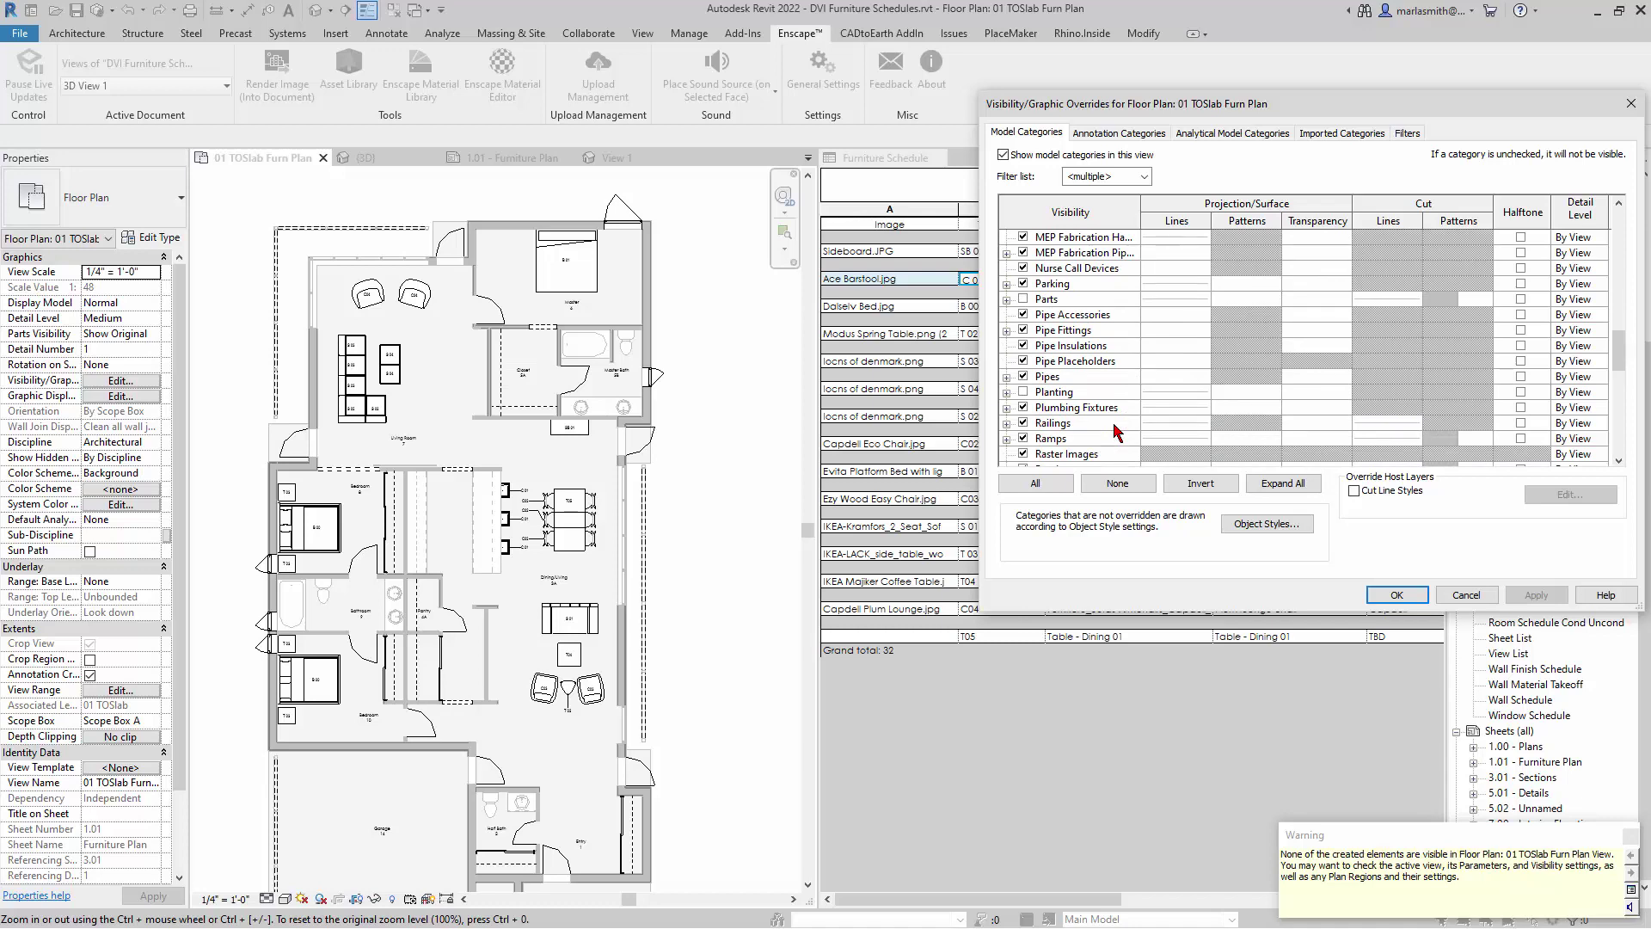
pyautogui.click(1024, 392)
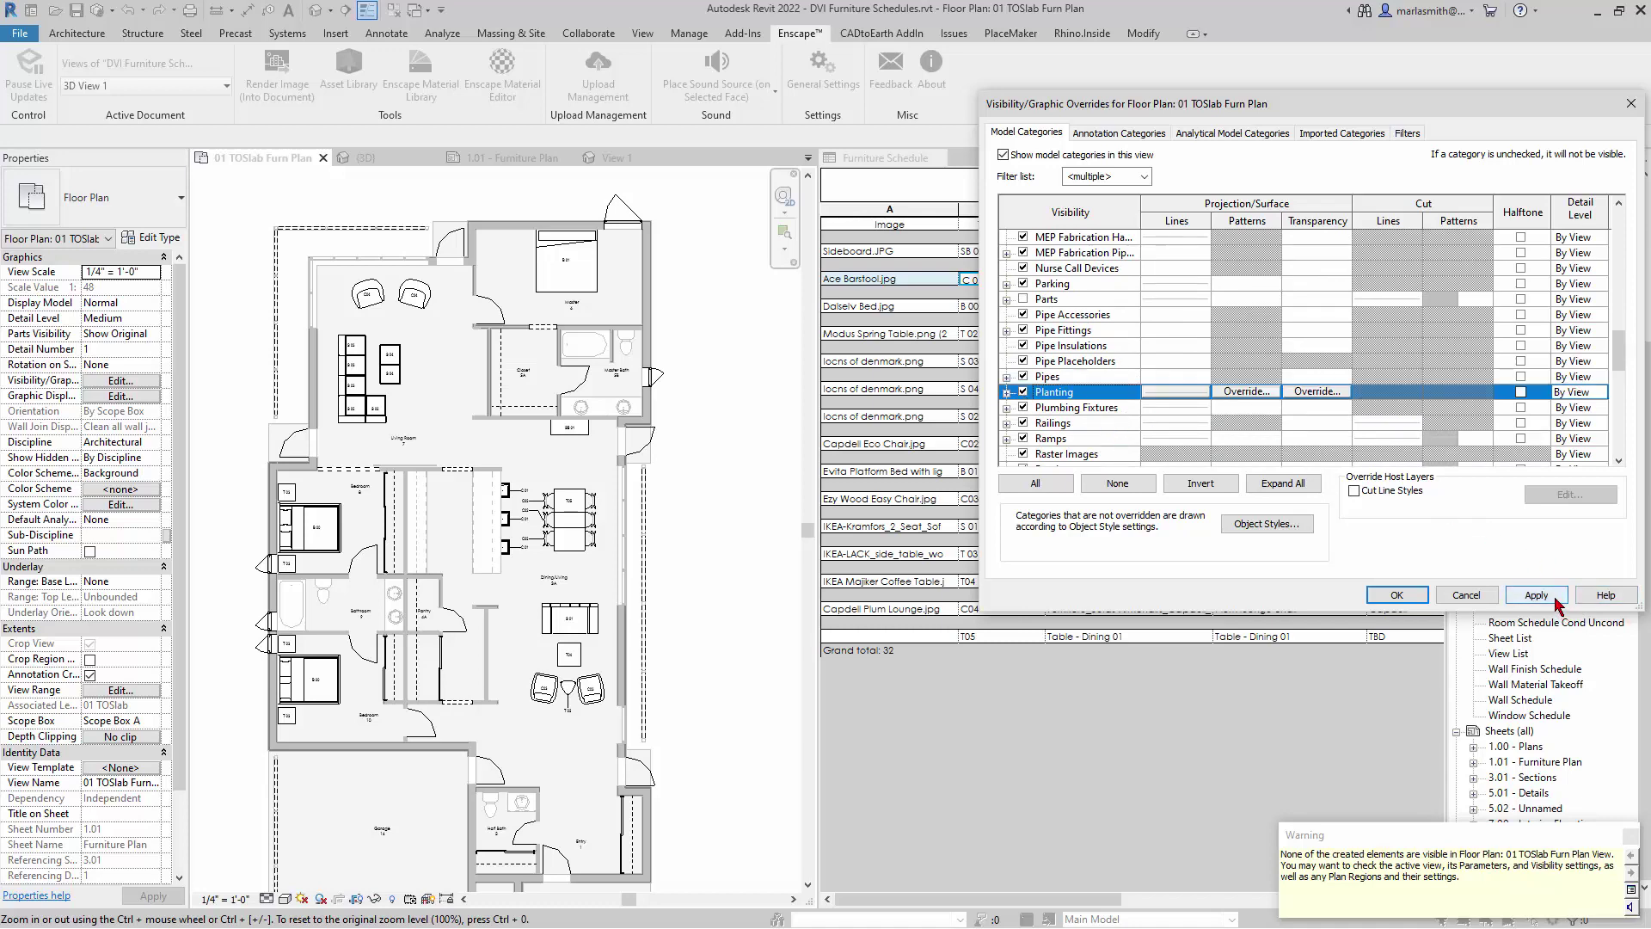
pyautogui.click(1536, 595)
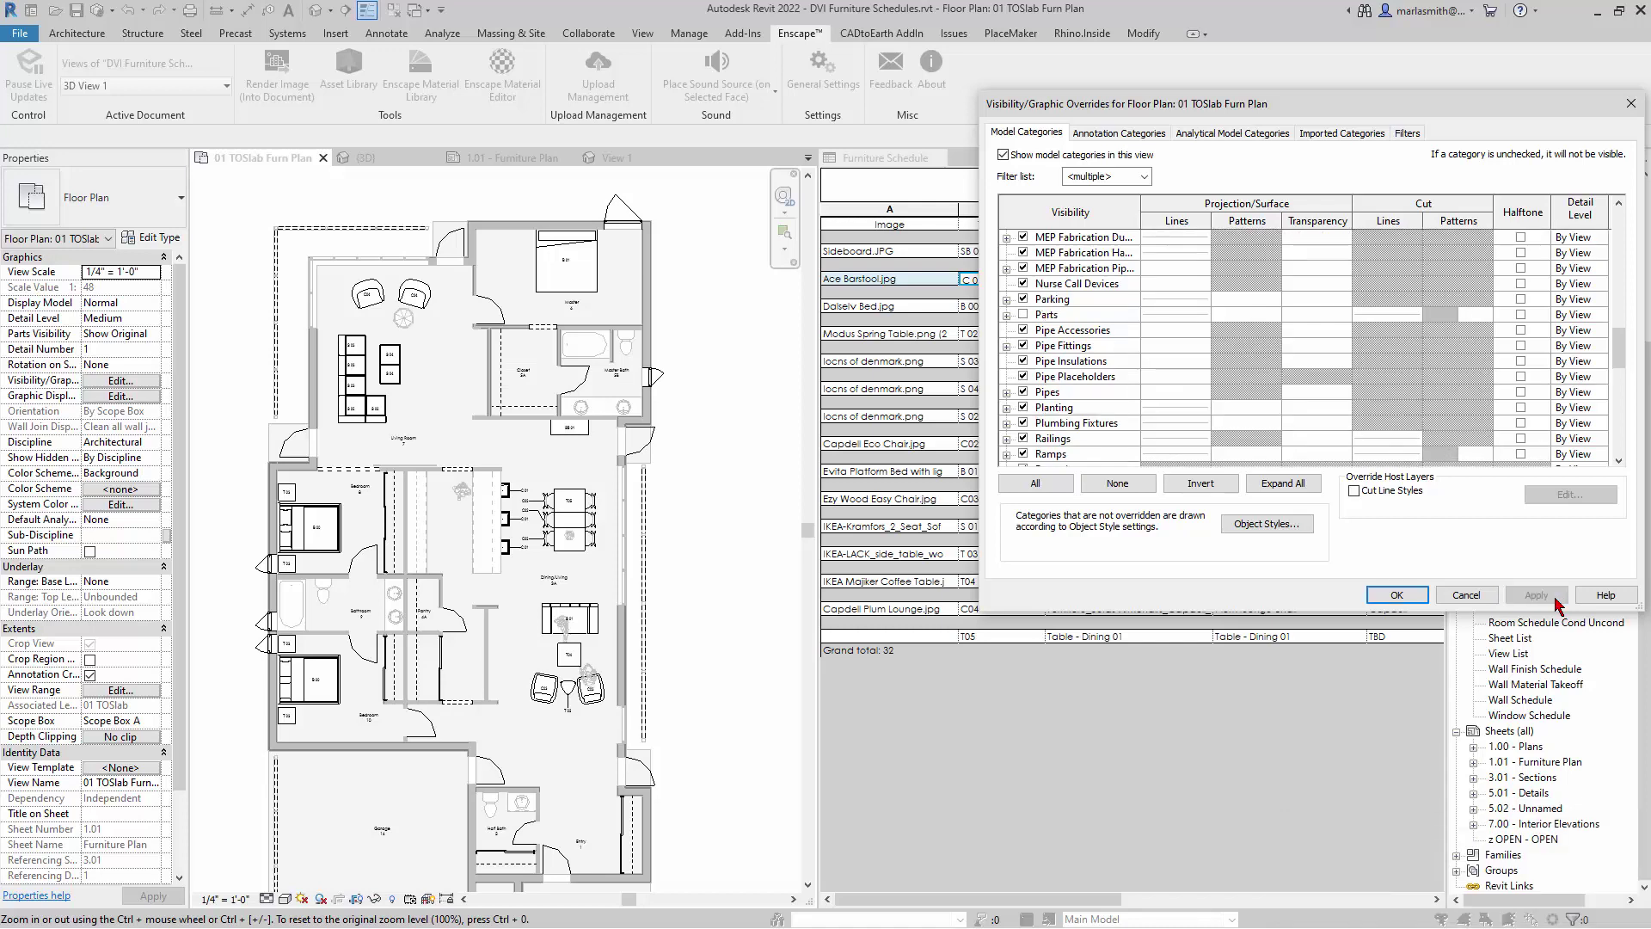
pyautogui.click(1397, 595)
# - Examine the Enscape people, bowl and footstool assets placed around the living and dining areas of the floor plan
pyautogui.scroll(3, 565, 636)
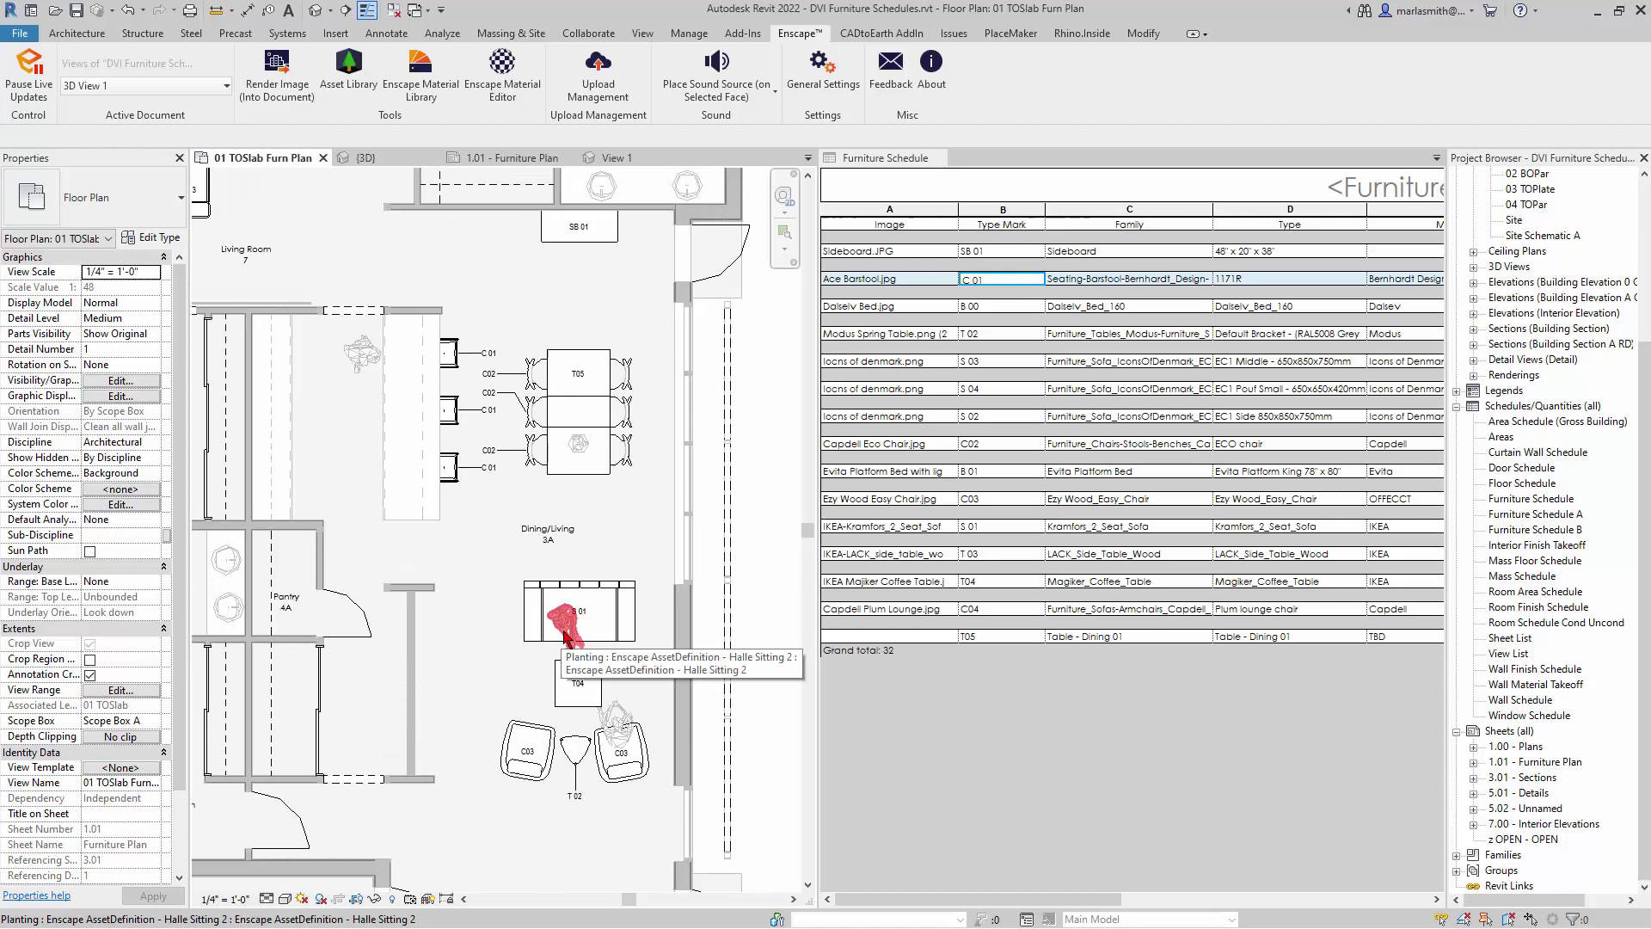
pyautogui.scroll(1, 565, 636)
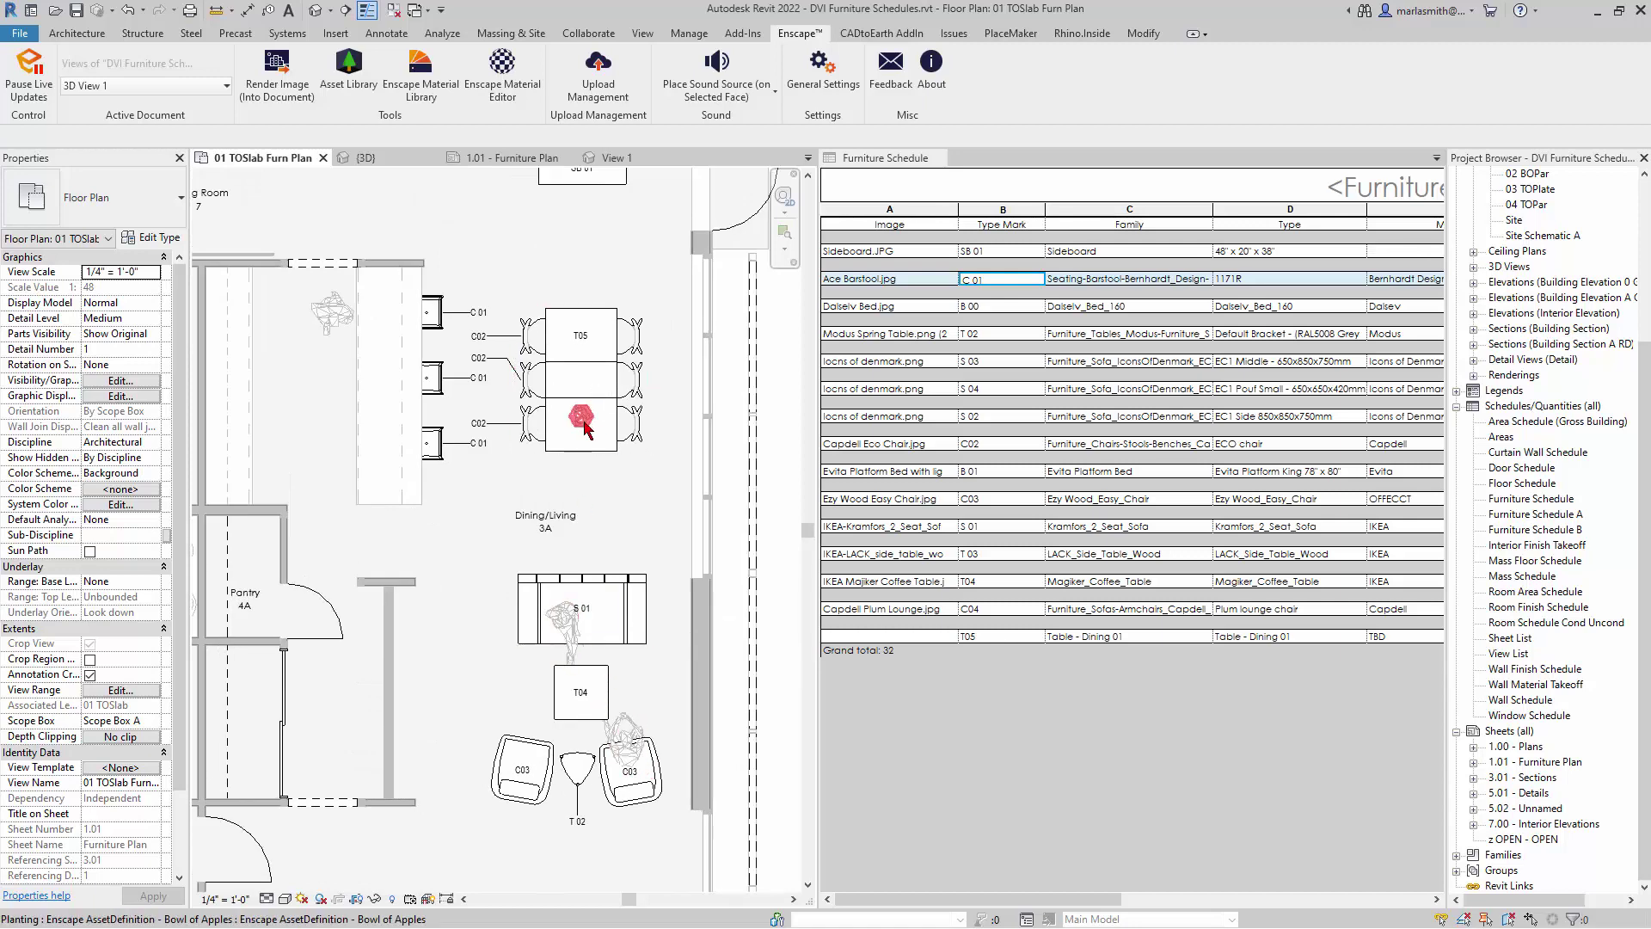
pyautogui.scroll(-1, 669, 660)
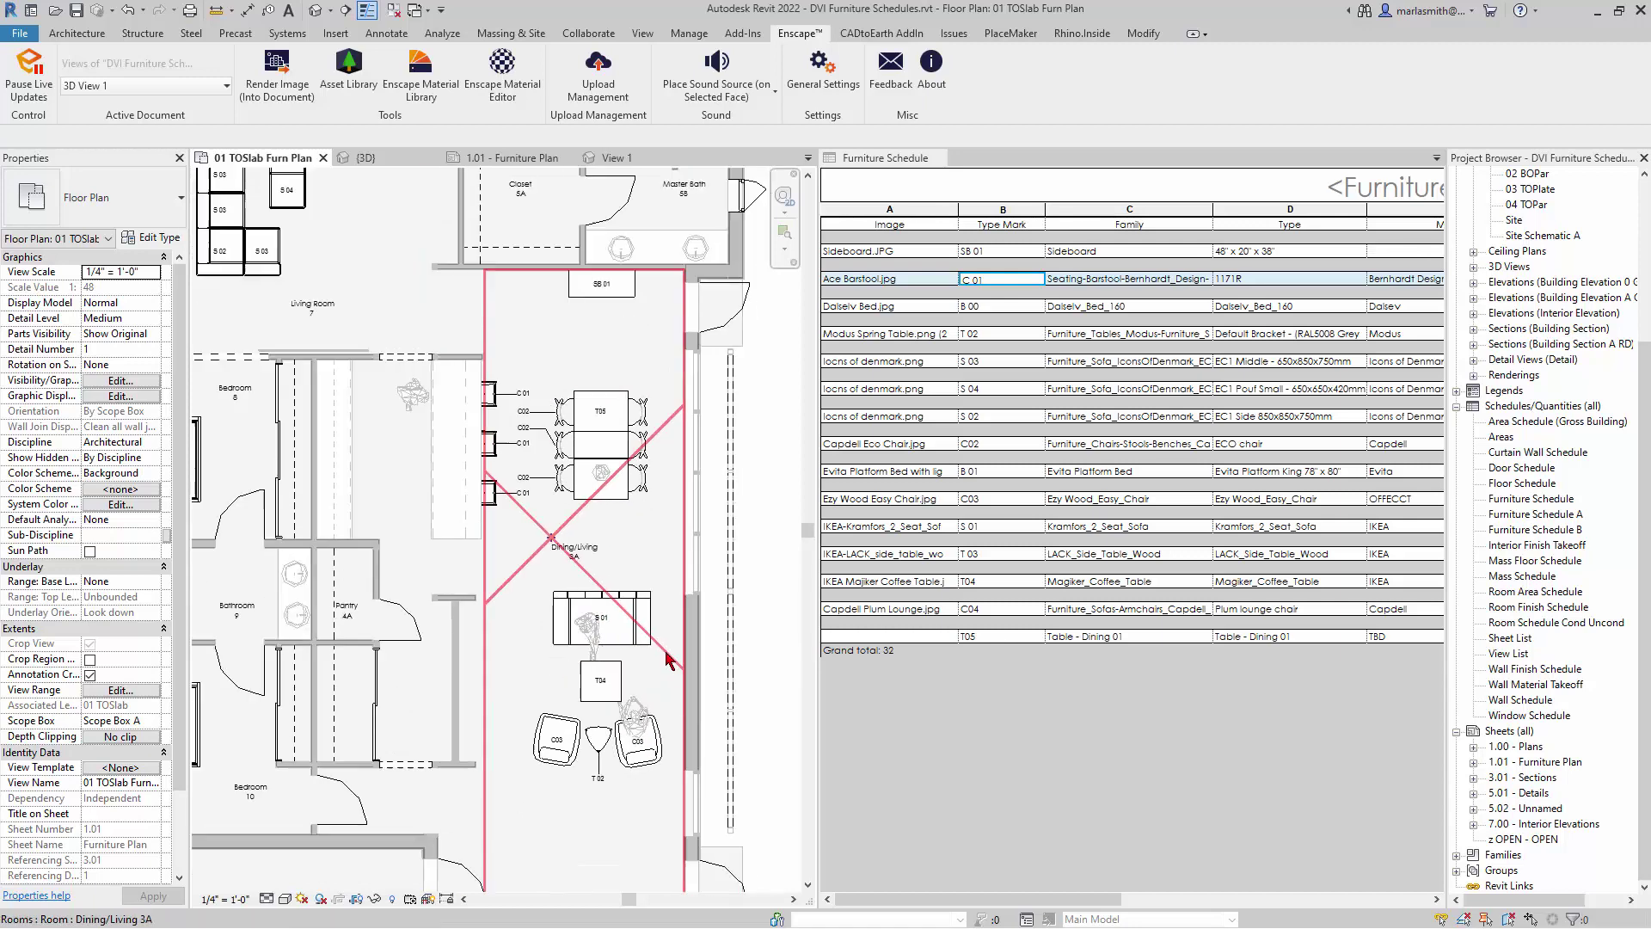
pyautogui.scroll(-2, 669, 660)
pyautogui.scroll(4, 459, 325)
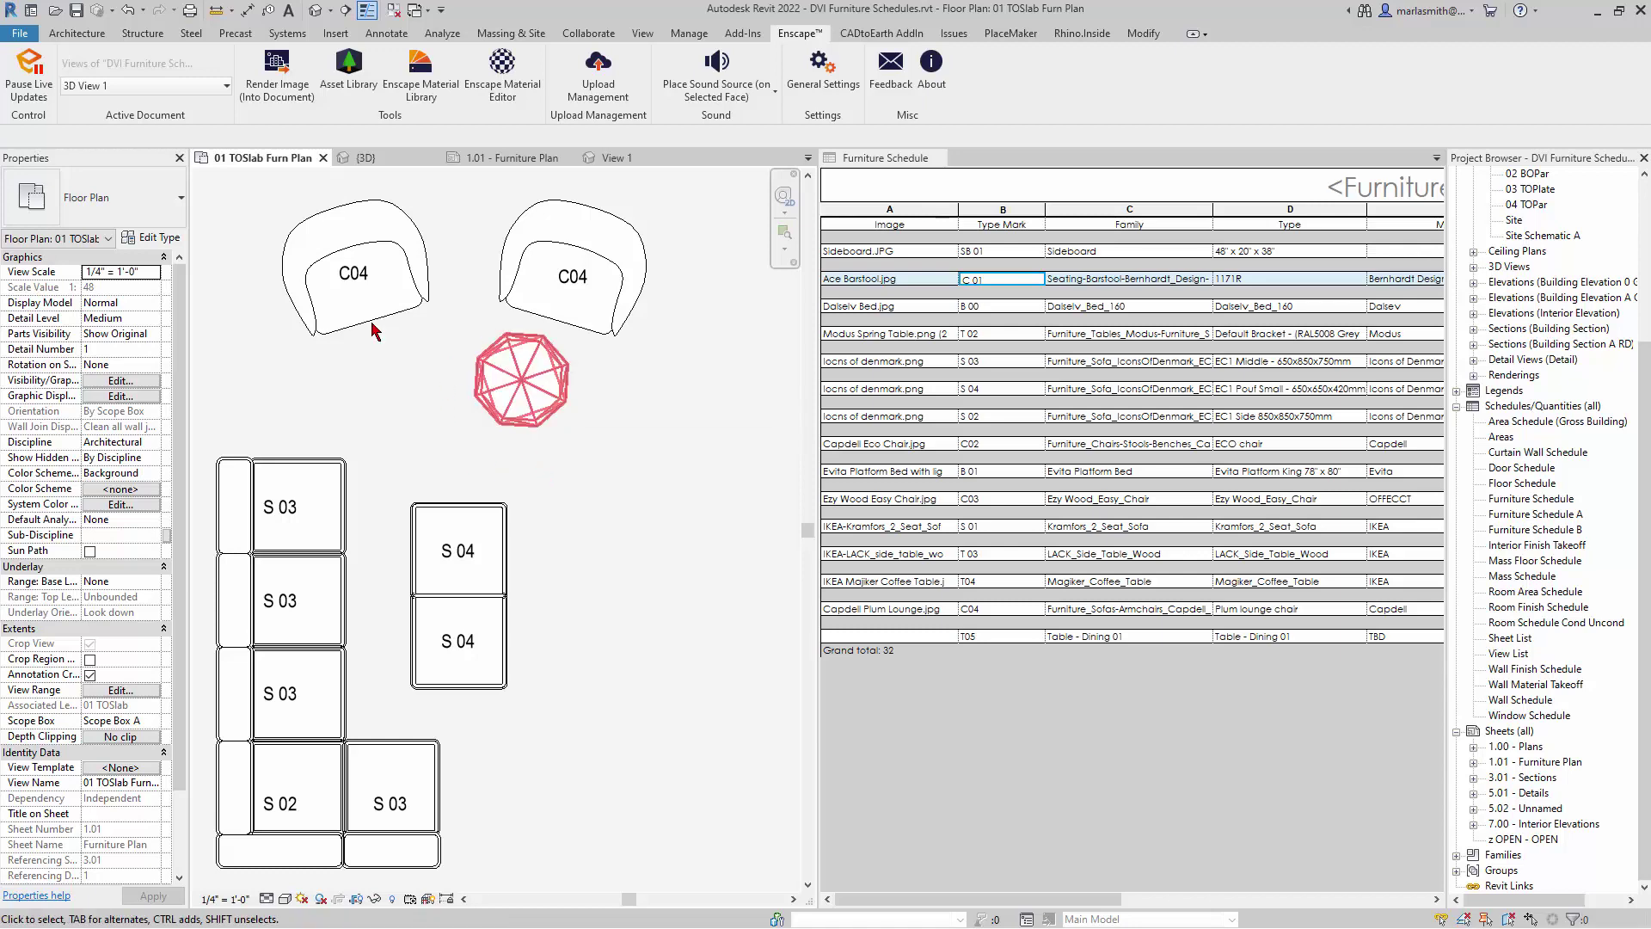
pyautogui.scroll(-5, 352, 310)
pyautogui.scroll(5, 607, 732)
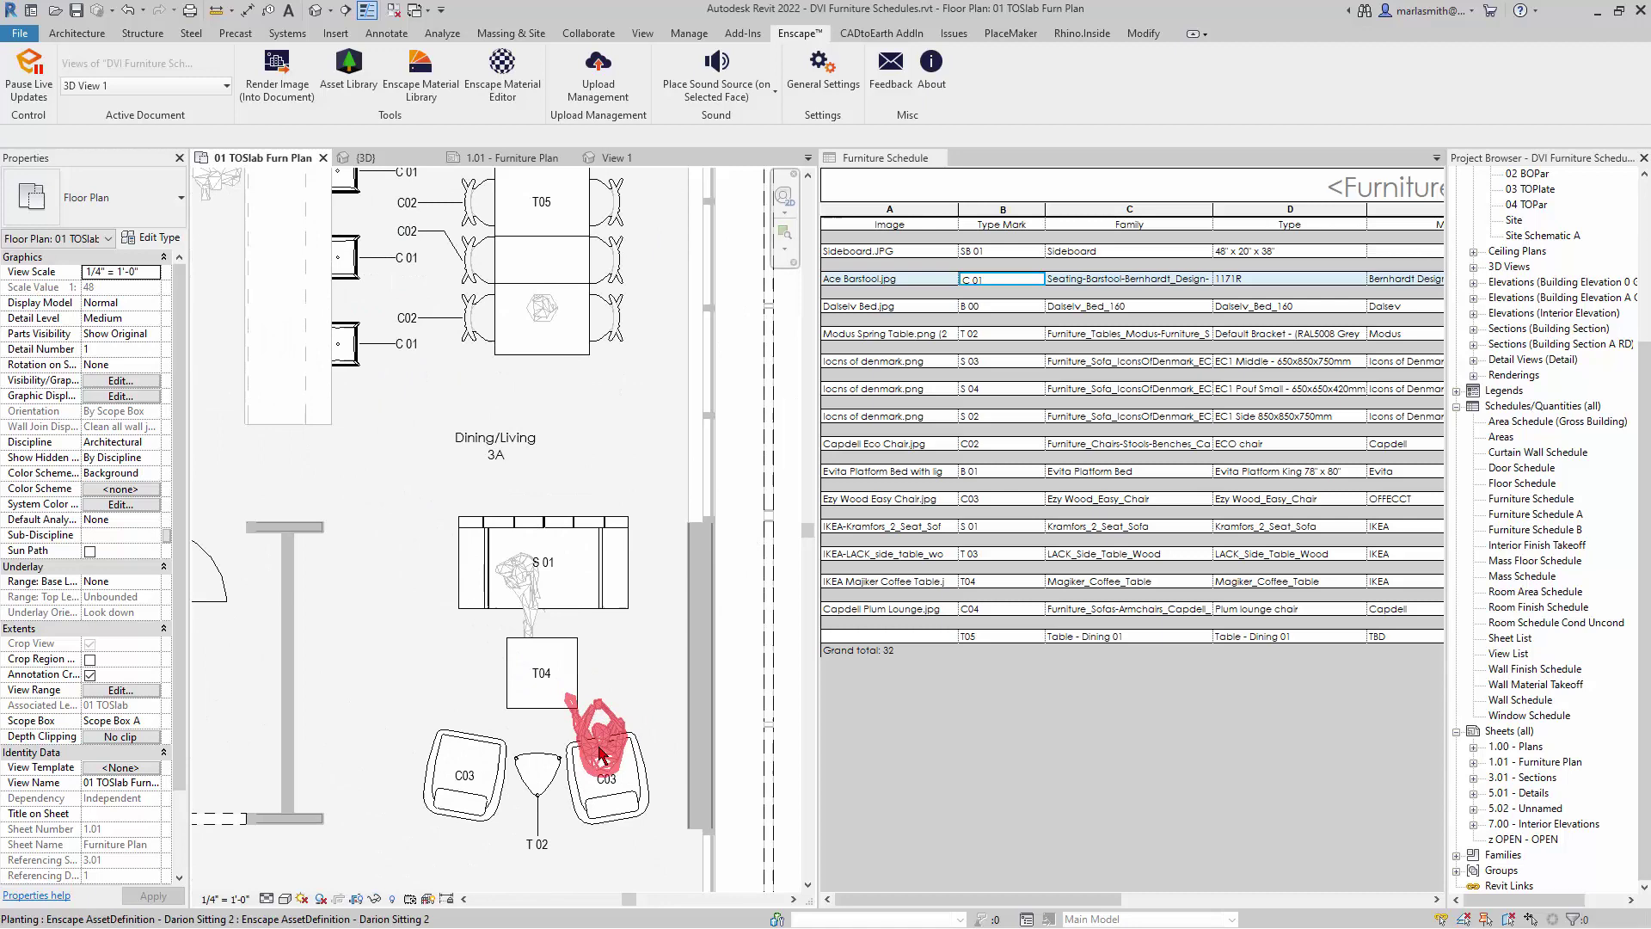
pyautogui.scroll(-5, 639, 699)
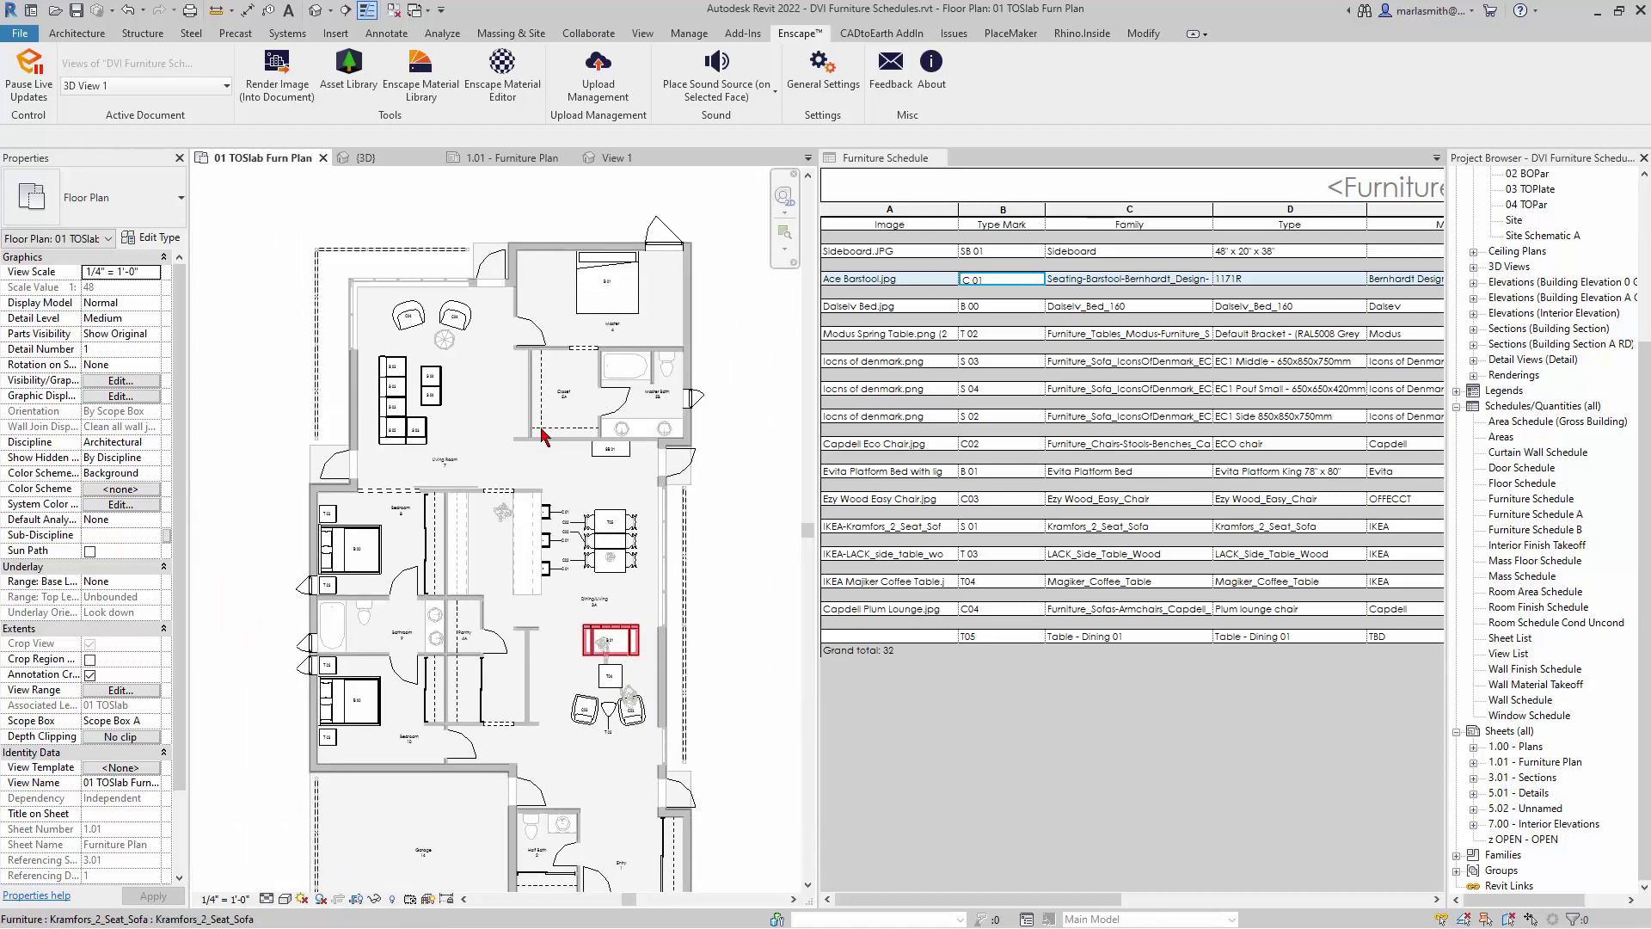
# - Open the placed footstool's family for editing and show its Ref. Level floor plan
pyautogui.scroll(5, 444, 337)
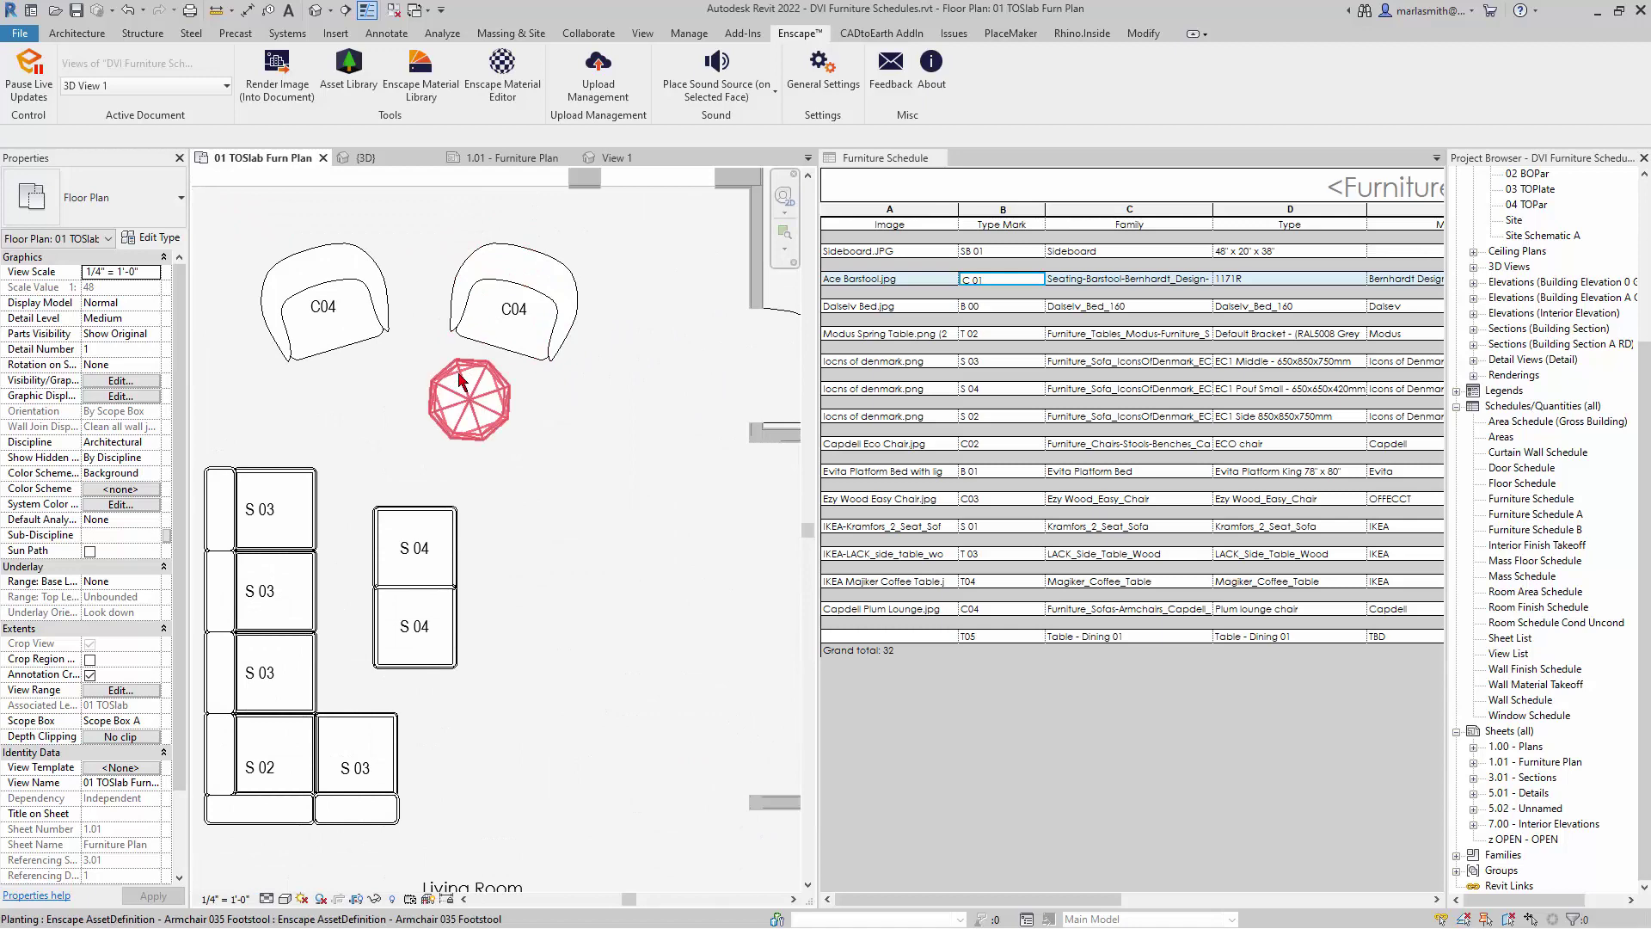
pyautogui.click(460, 379)
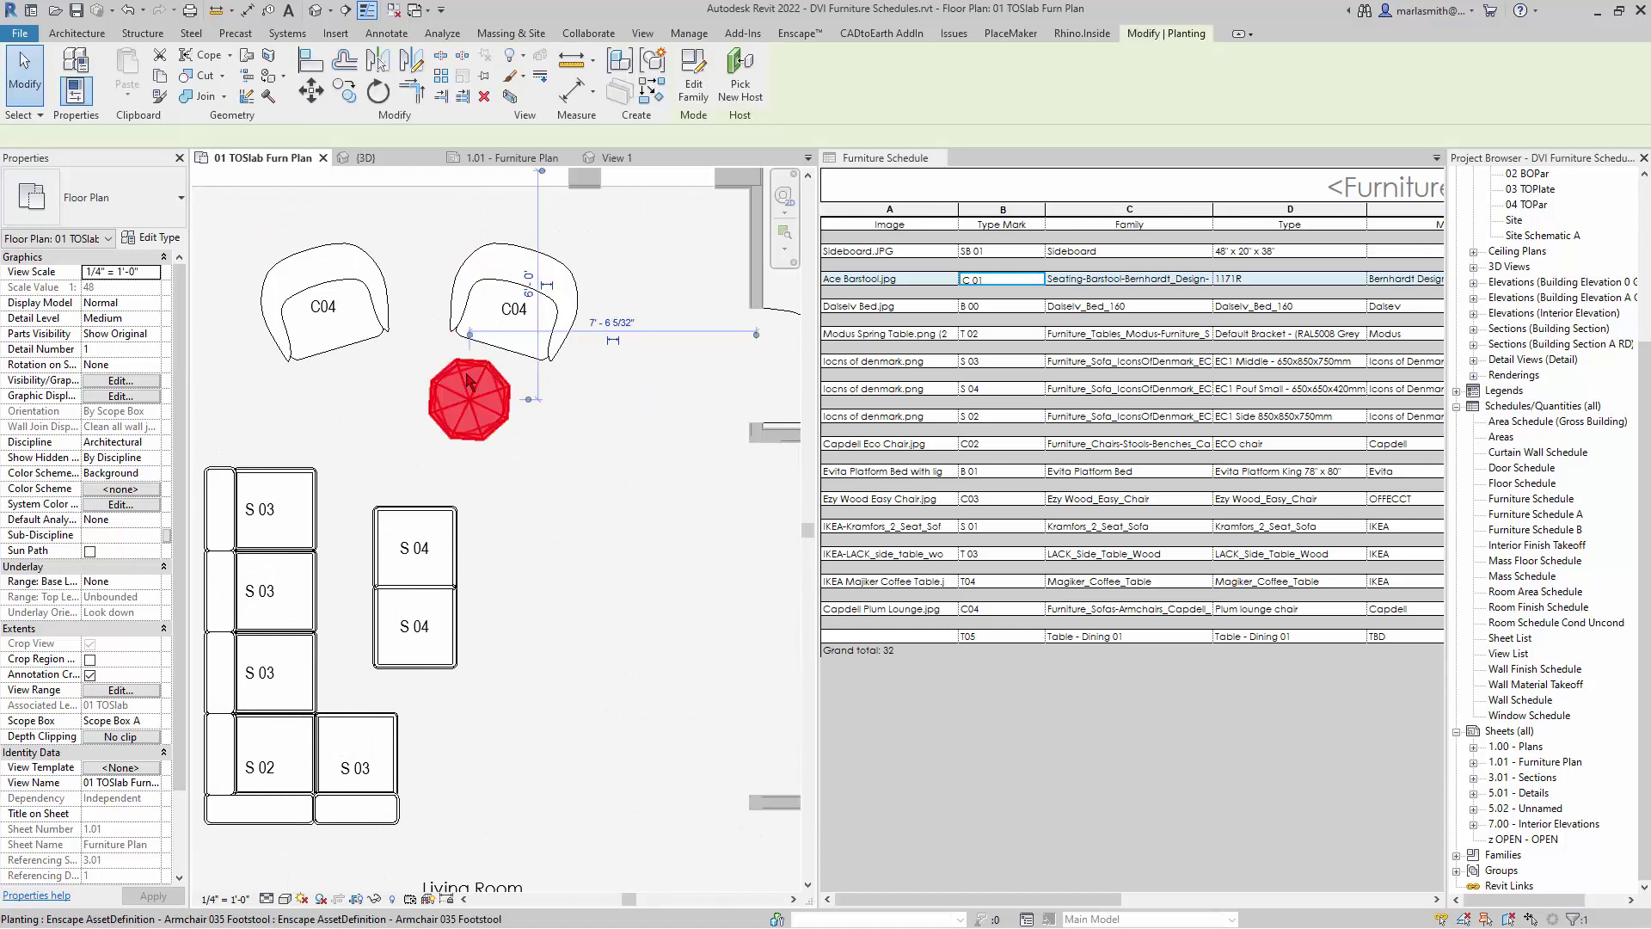
pyautogui.click(695, 99)
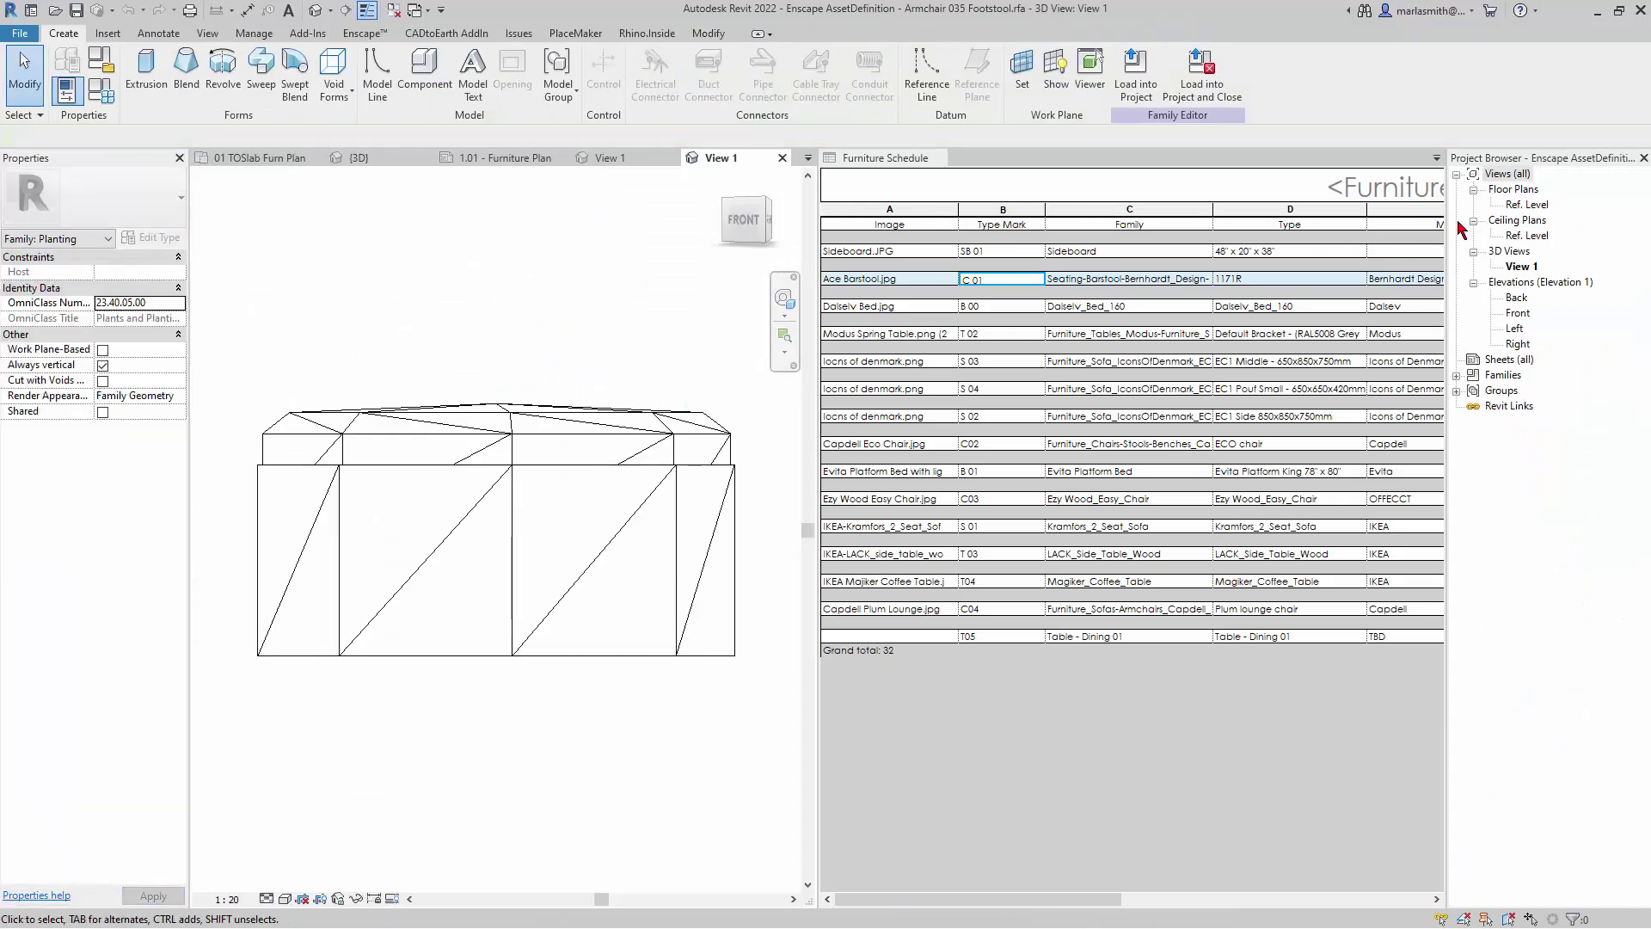
pyautogui.doubleClick(1527, 206)
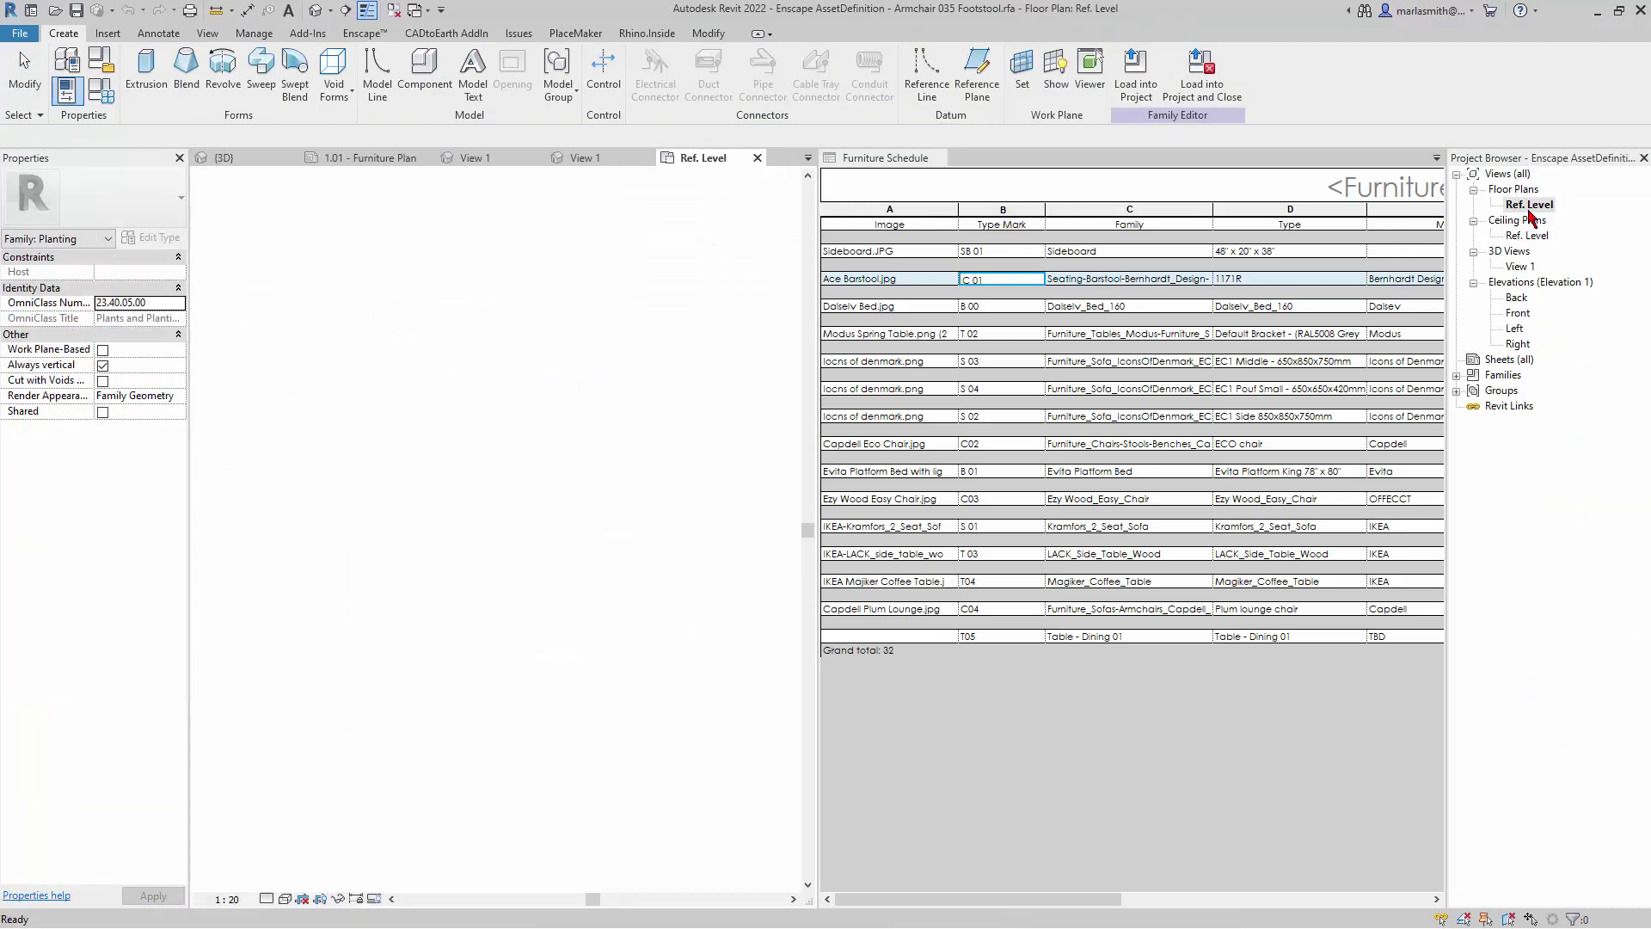
pyautogui.scroll(2, 462, 560)
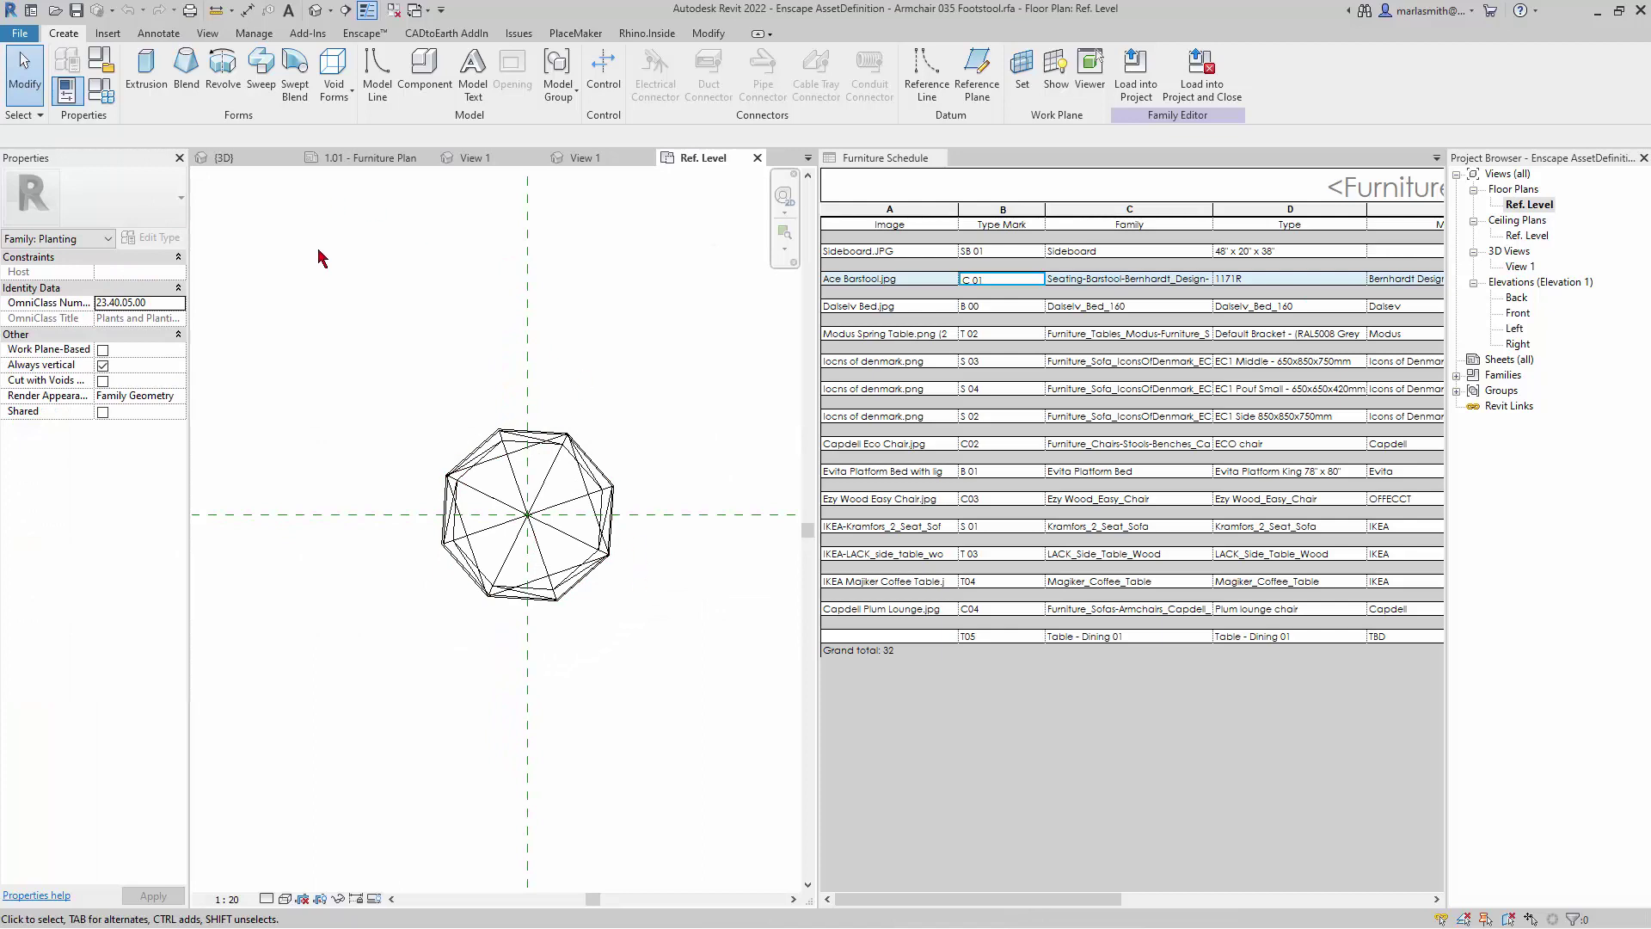
# - Change the footstool family's category to Furniture
pyautogui.click(103, 63)
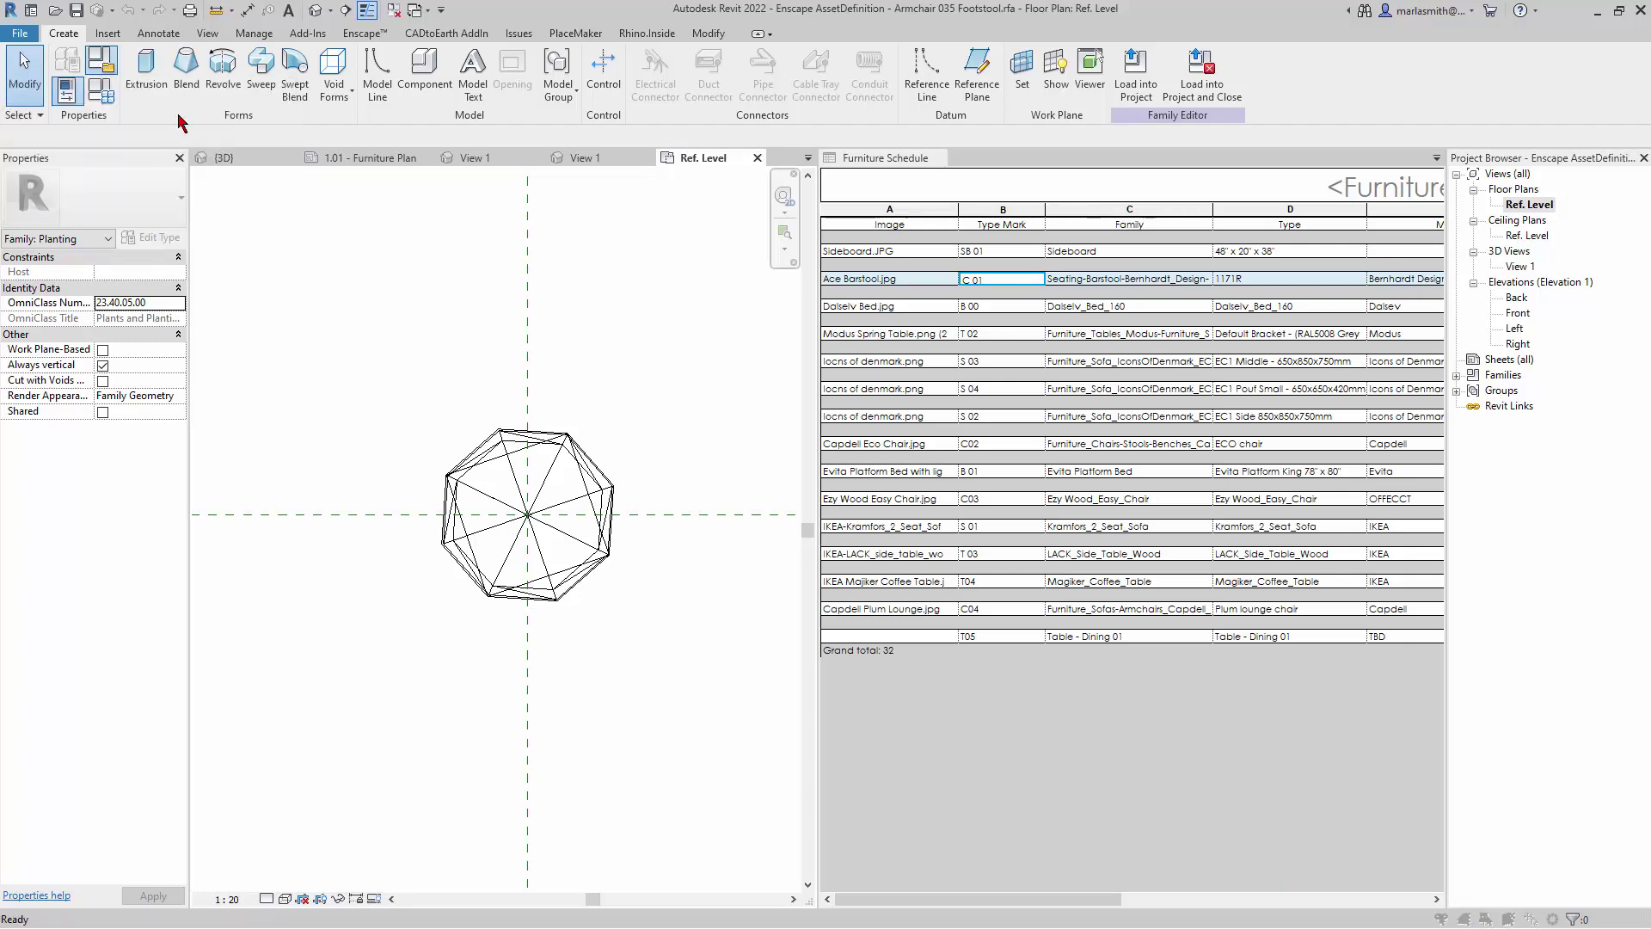
pyautogui.moveTo(1516, 140); pyautogui.dragTo(441, 230)
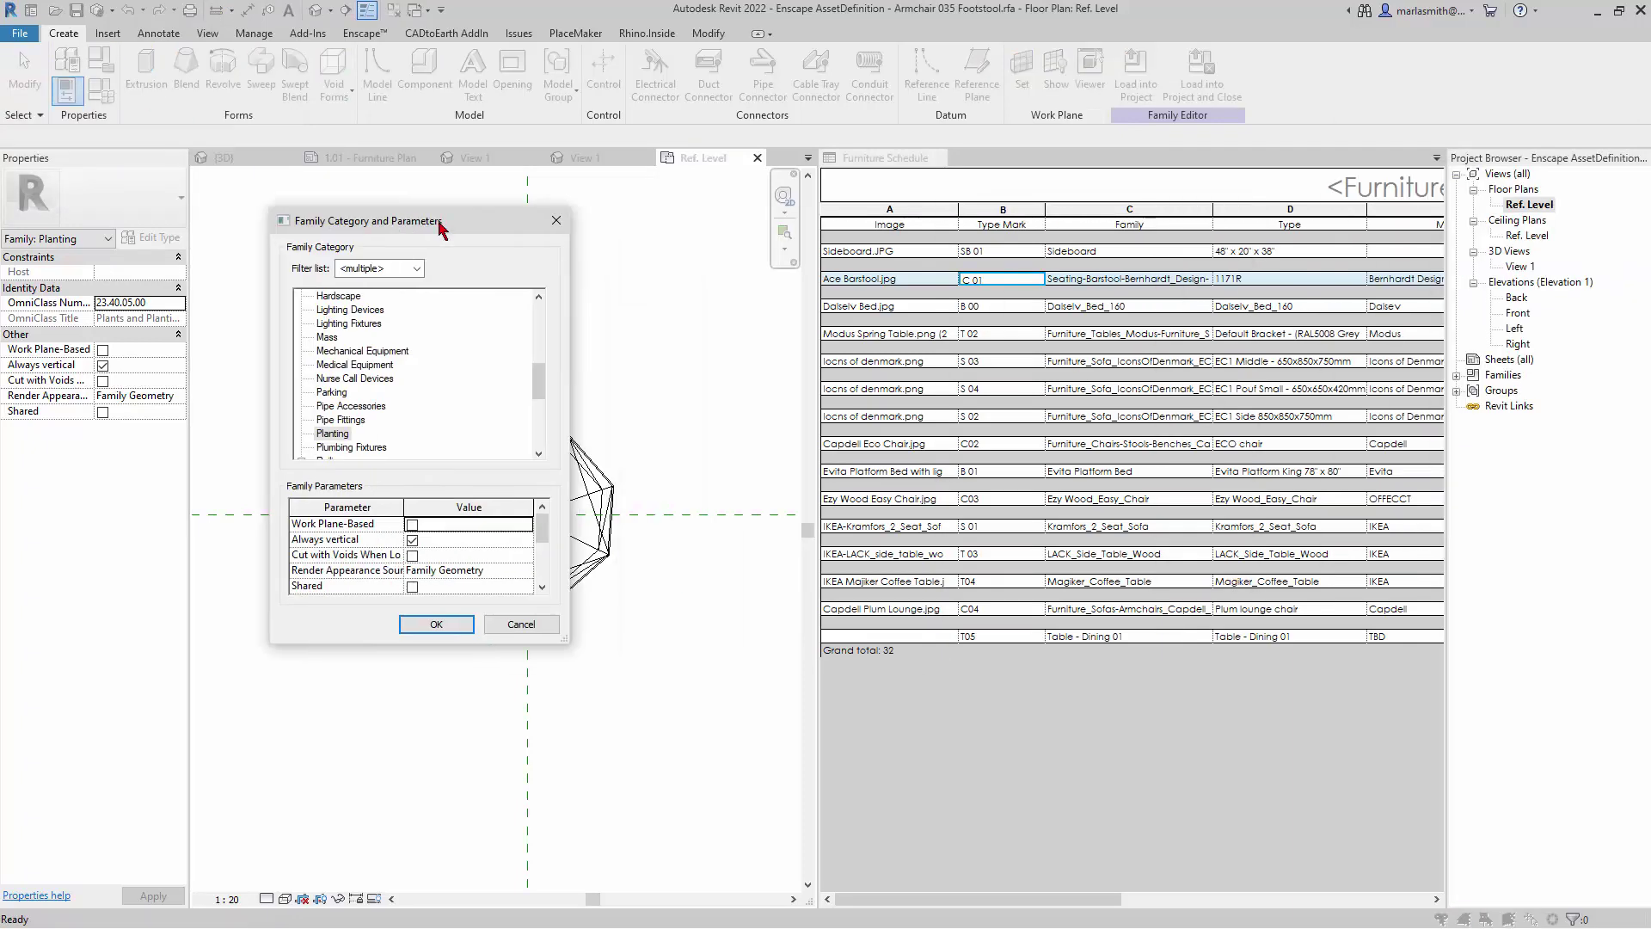
pyautogui.scroll(-1, 350, 432)
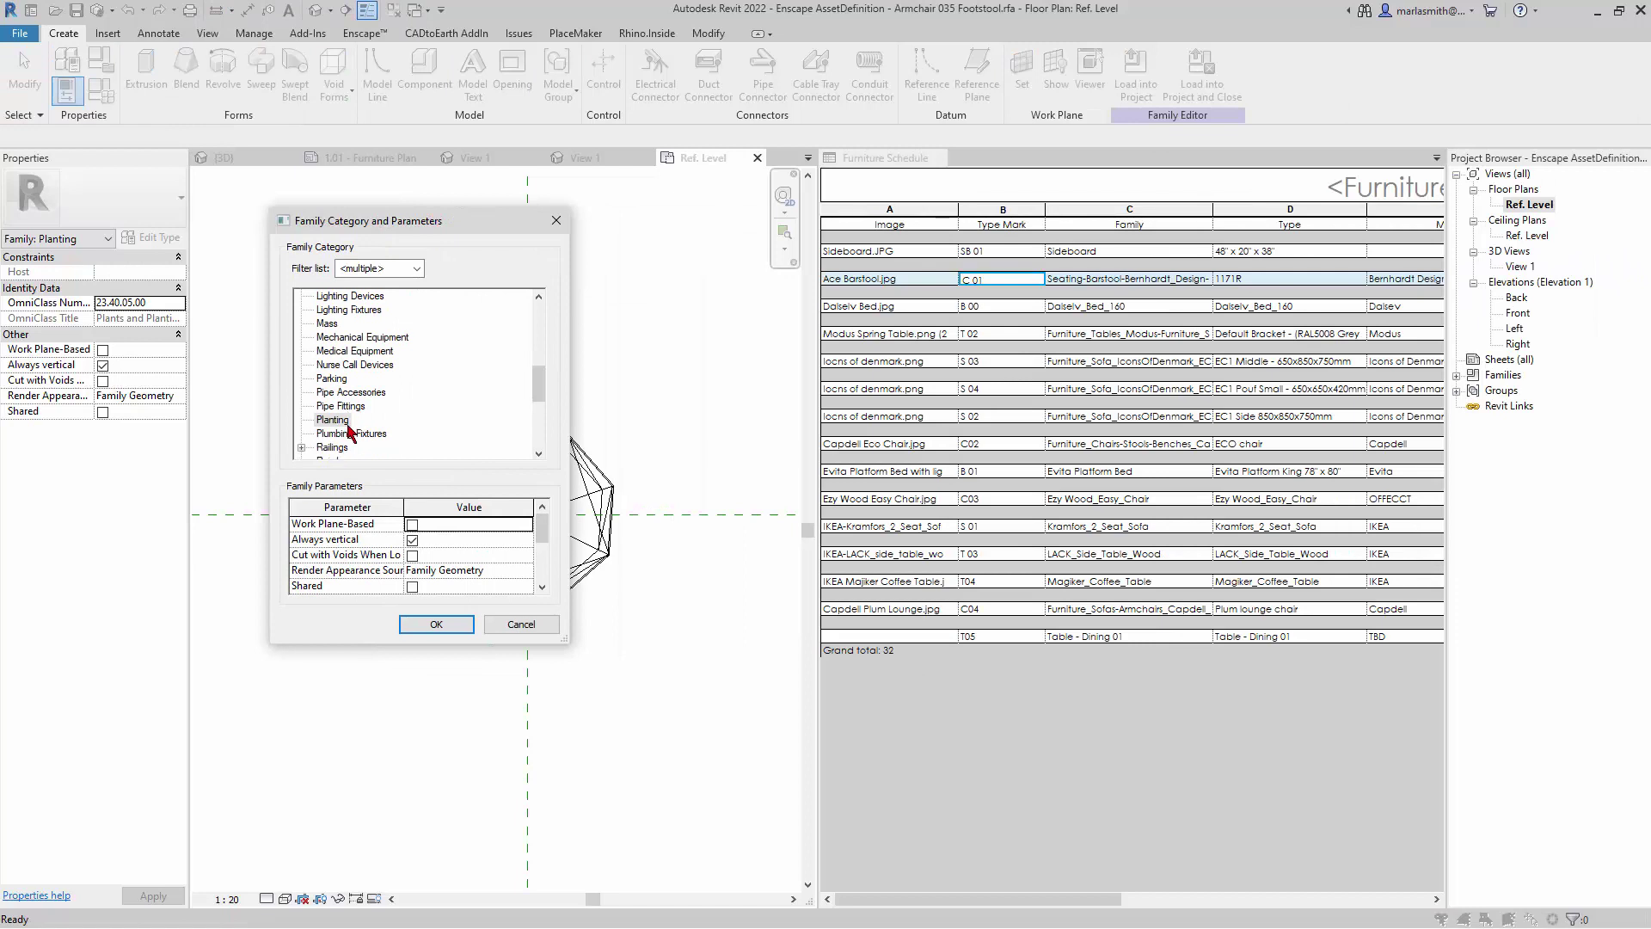
pyautogui.scroll(4, 336, 381)
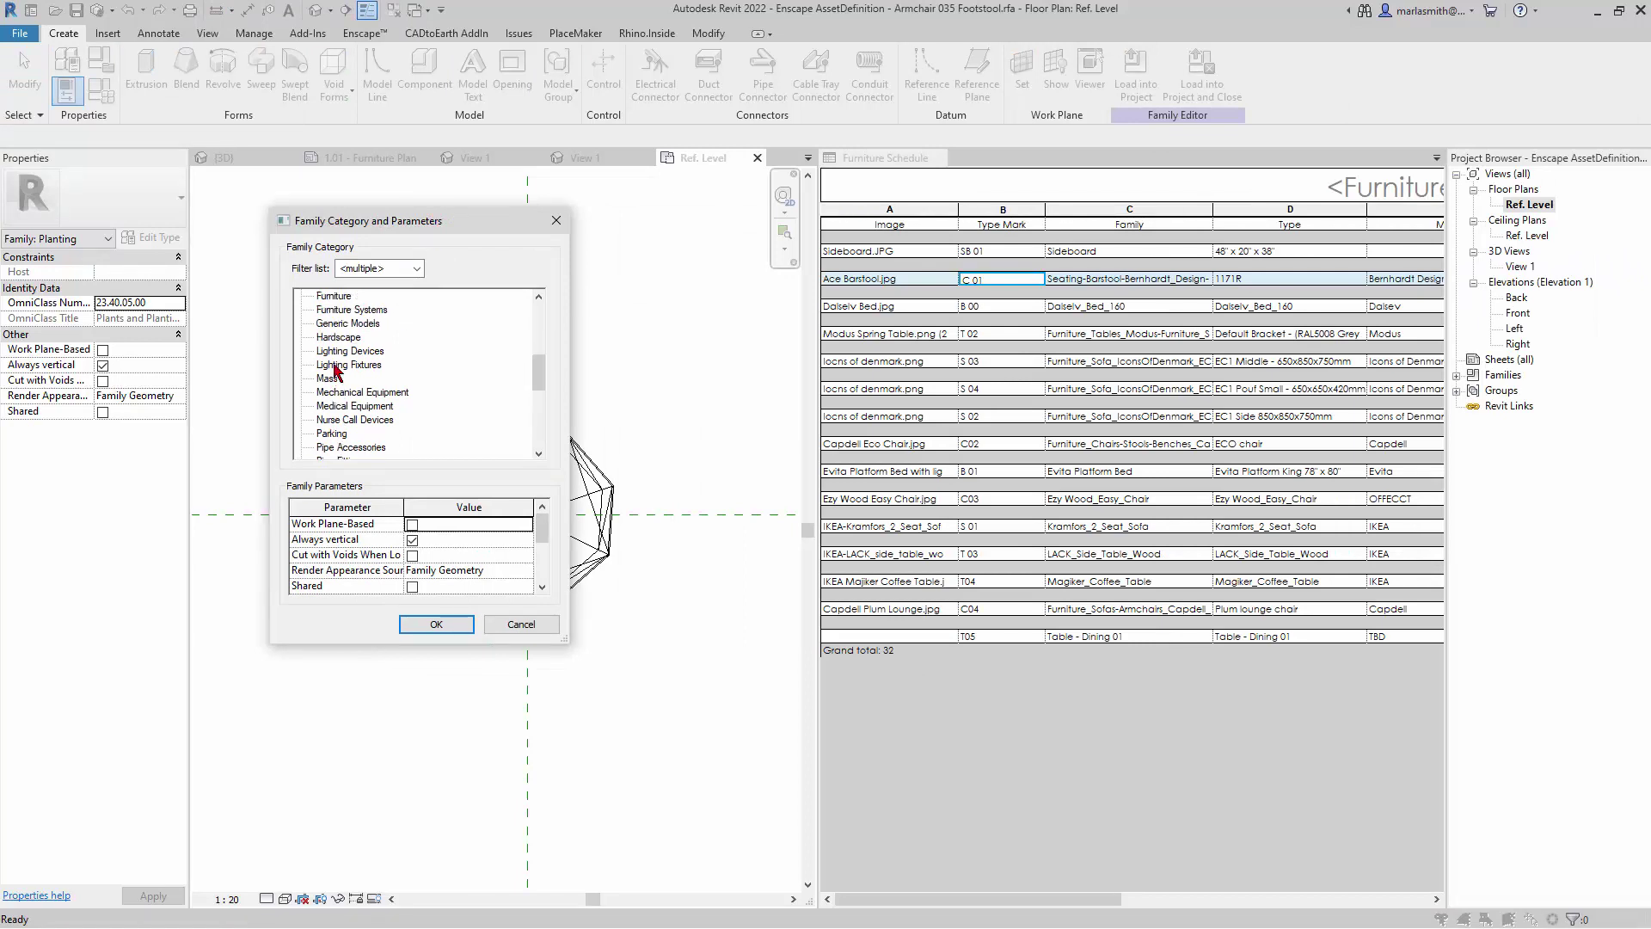
pyautogui.click(336, 297)
pyautogui.click(434, 623)
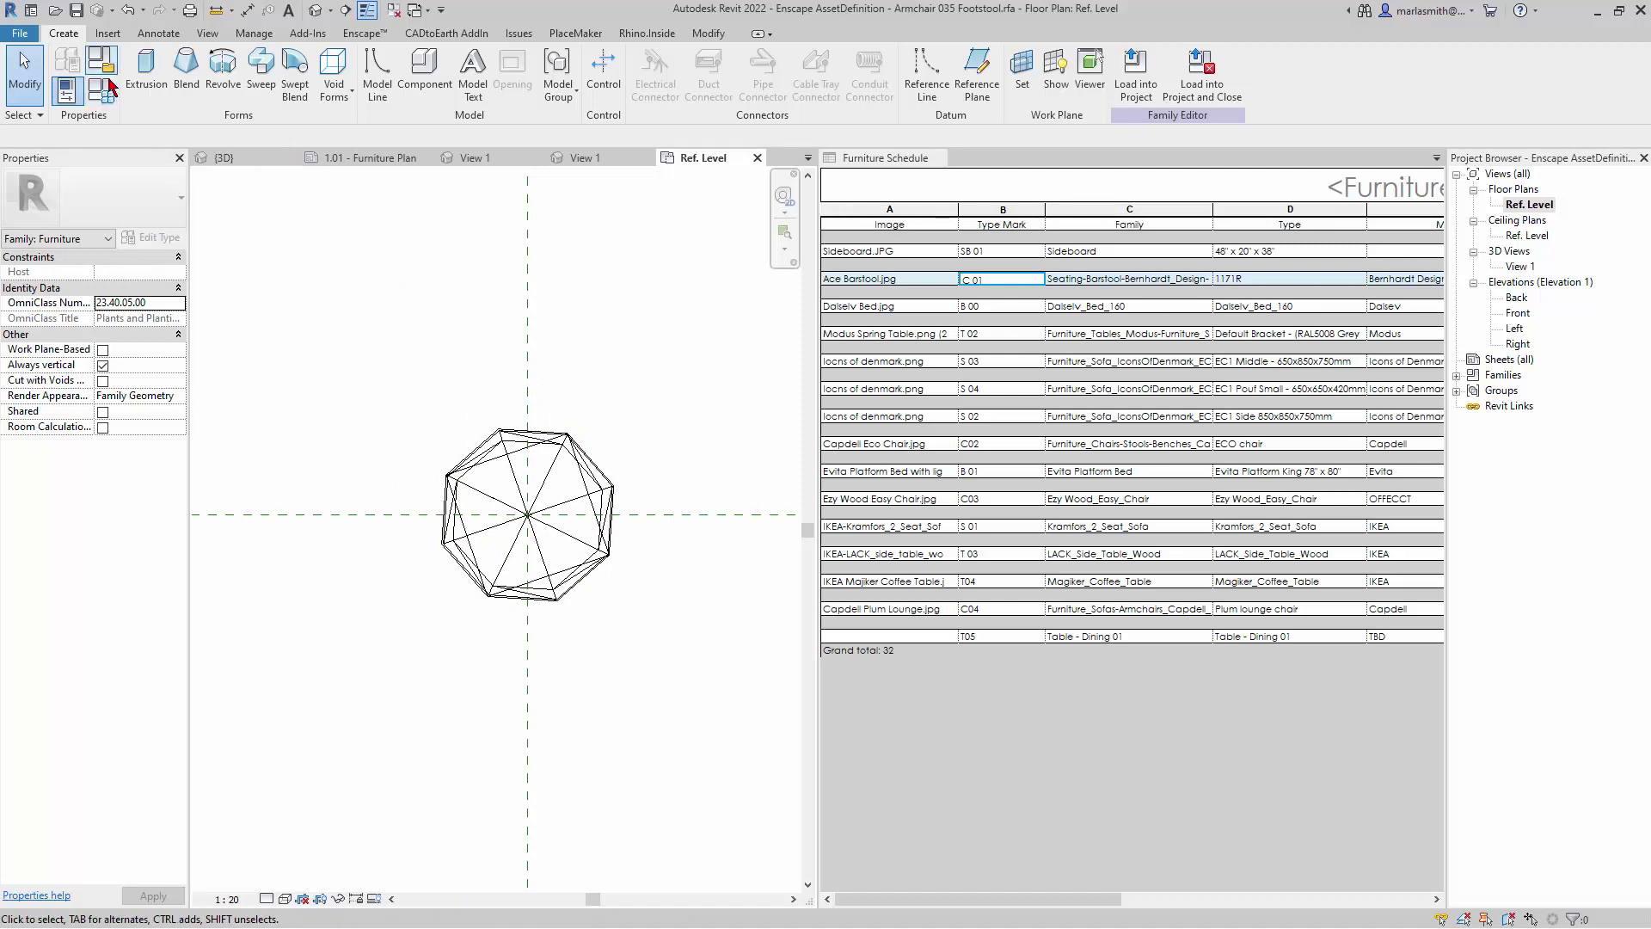
# - Create a circular masking region of radius about 340 mm centred on the reference plane intersection, enclosing the footstool mesh in plan
pyautogui.click(159, 35)
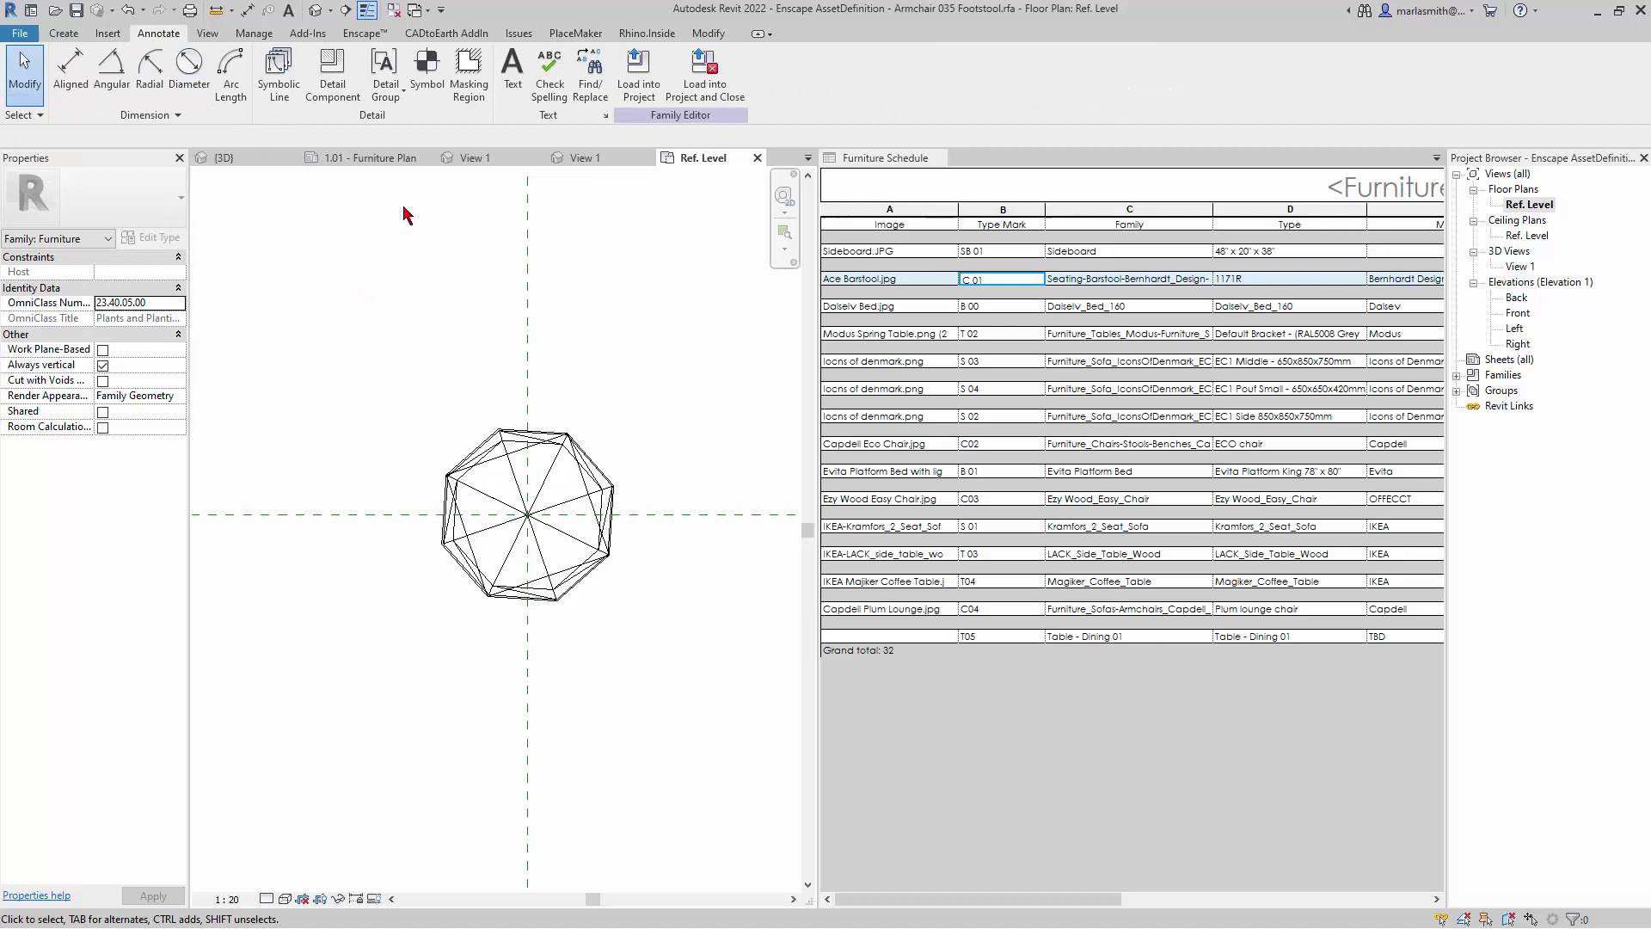
pyautogui.click(470, 76)
pyautogui.click(702, 57)
pyautogui.click(527, 514)
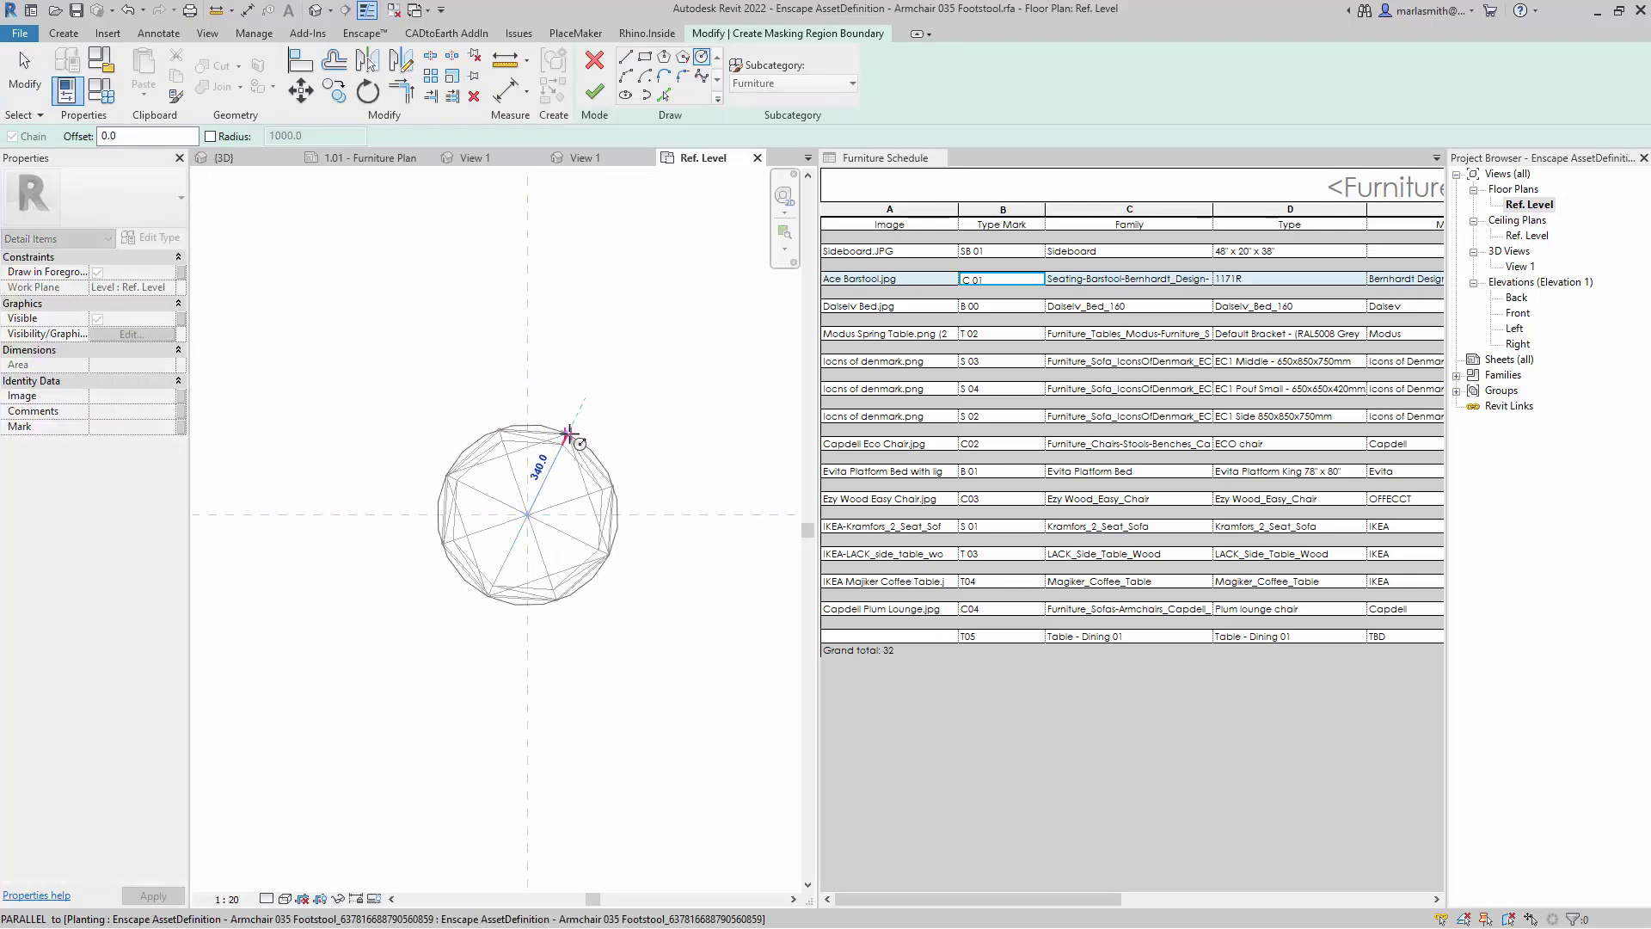
pyautogui.scroll(3, 568, 434)
pyautogui.click(612, 469)
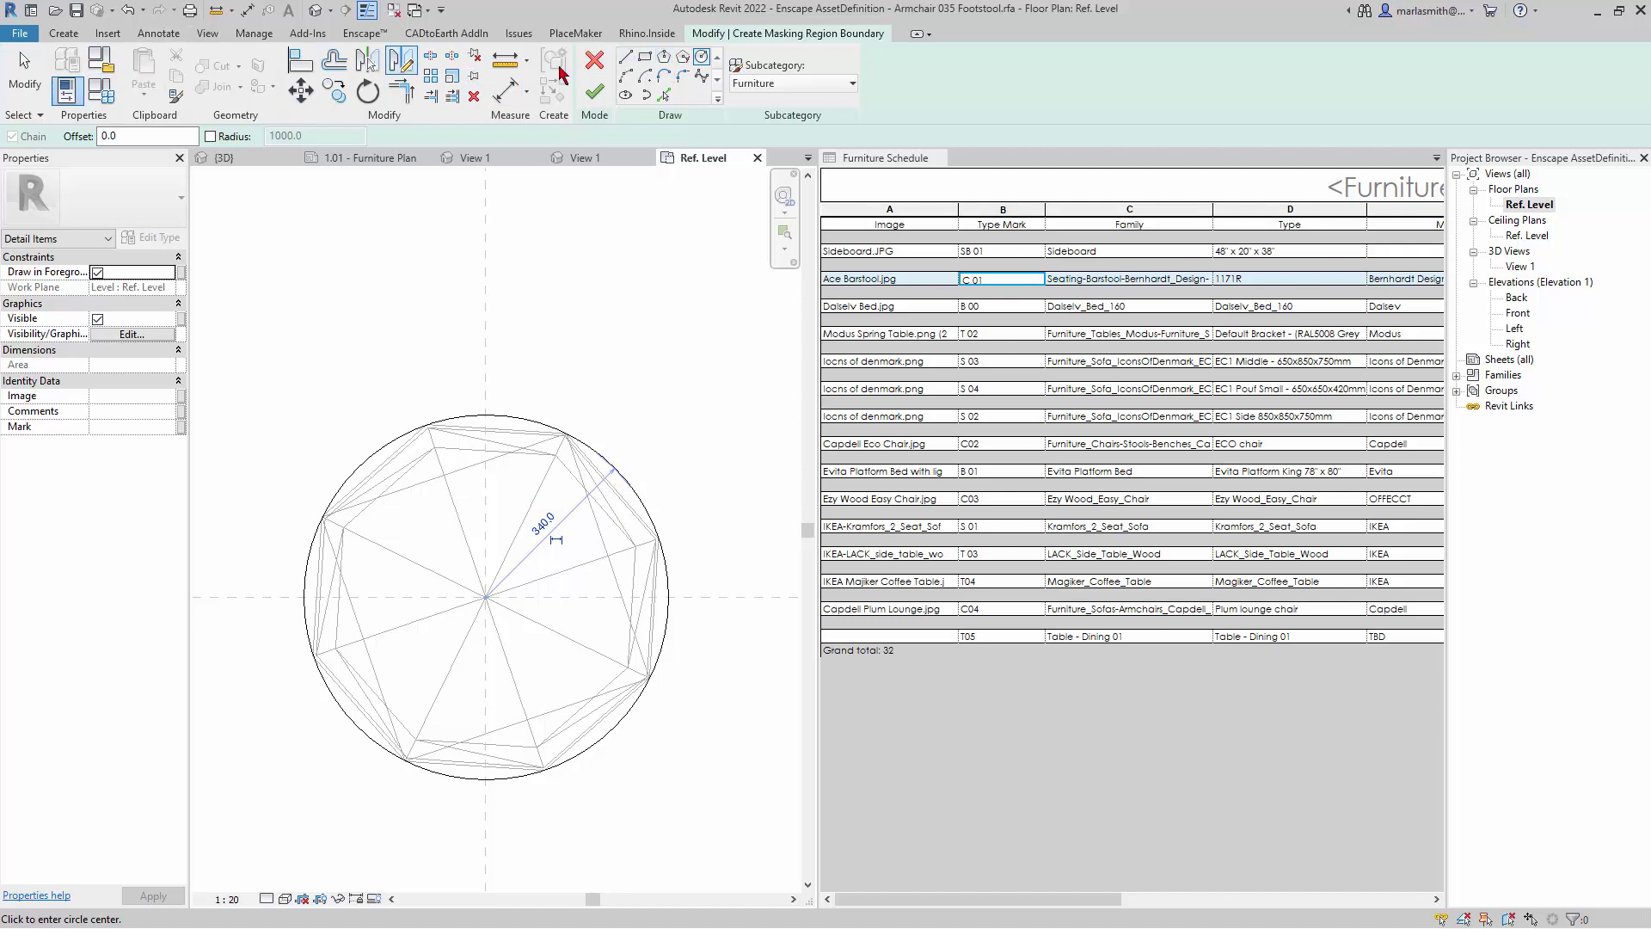
pyautogui.click(594, 92)
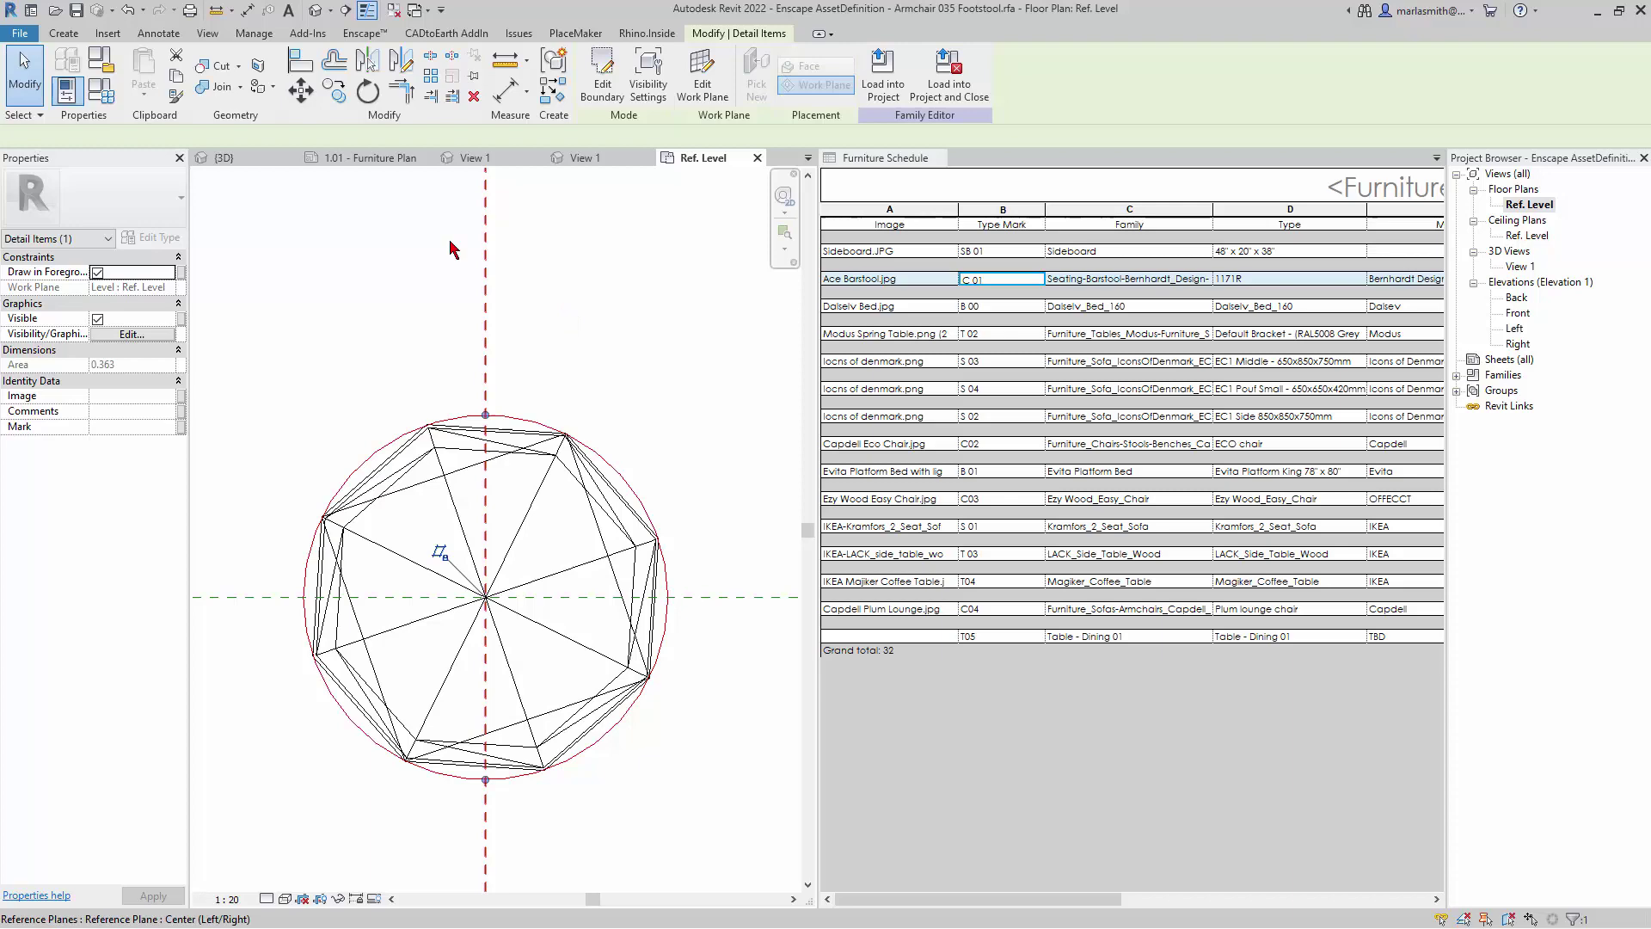
# - Draw a concentric symbolic line circle of radius about 300 mm inside the footstool's masking region, using the Furniture subcategory
pyautogui.click(158, 33)
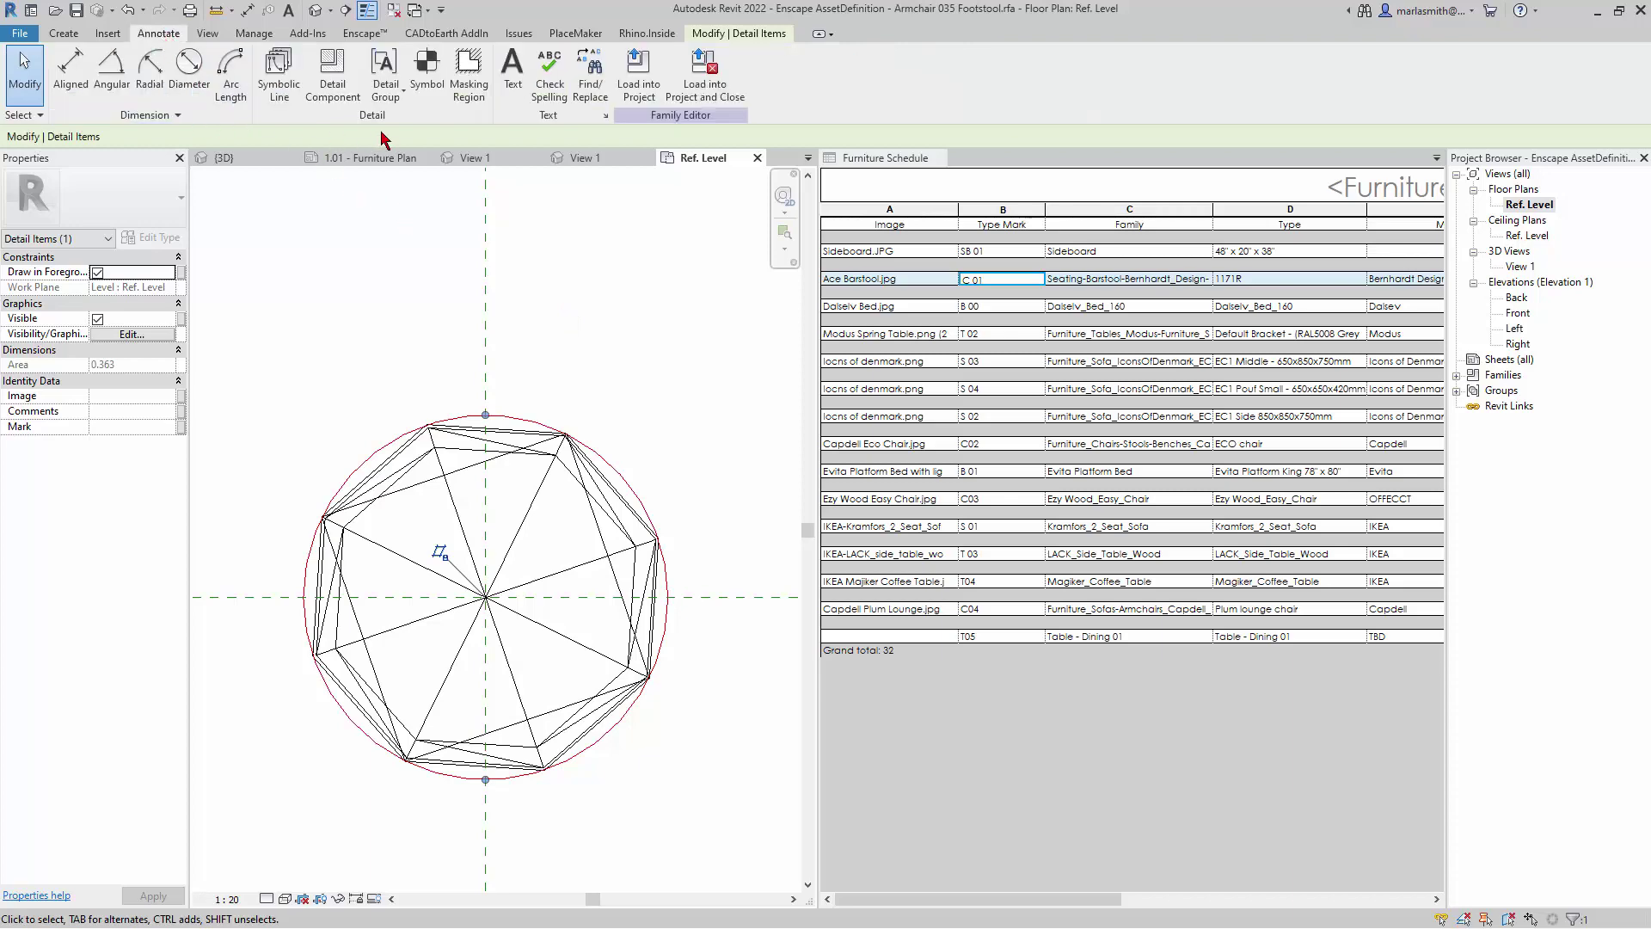
pyautogui.click(419, 219)
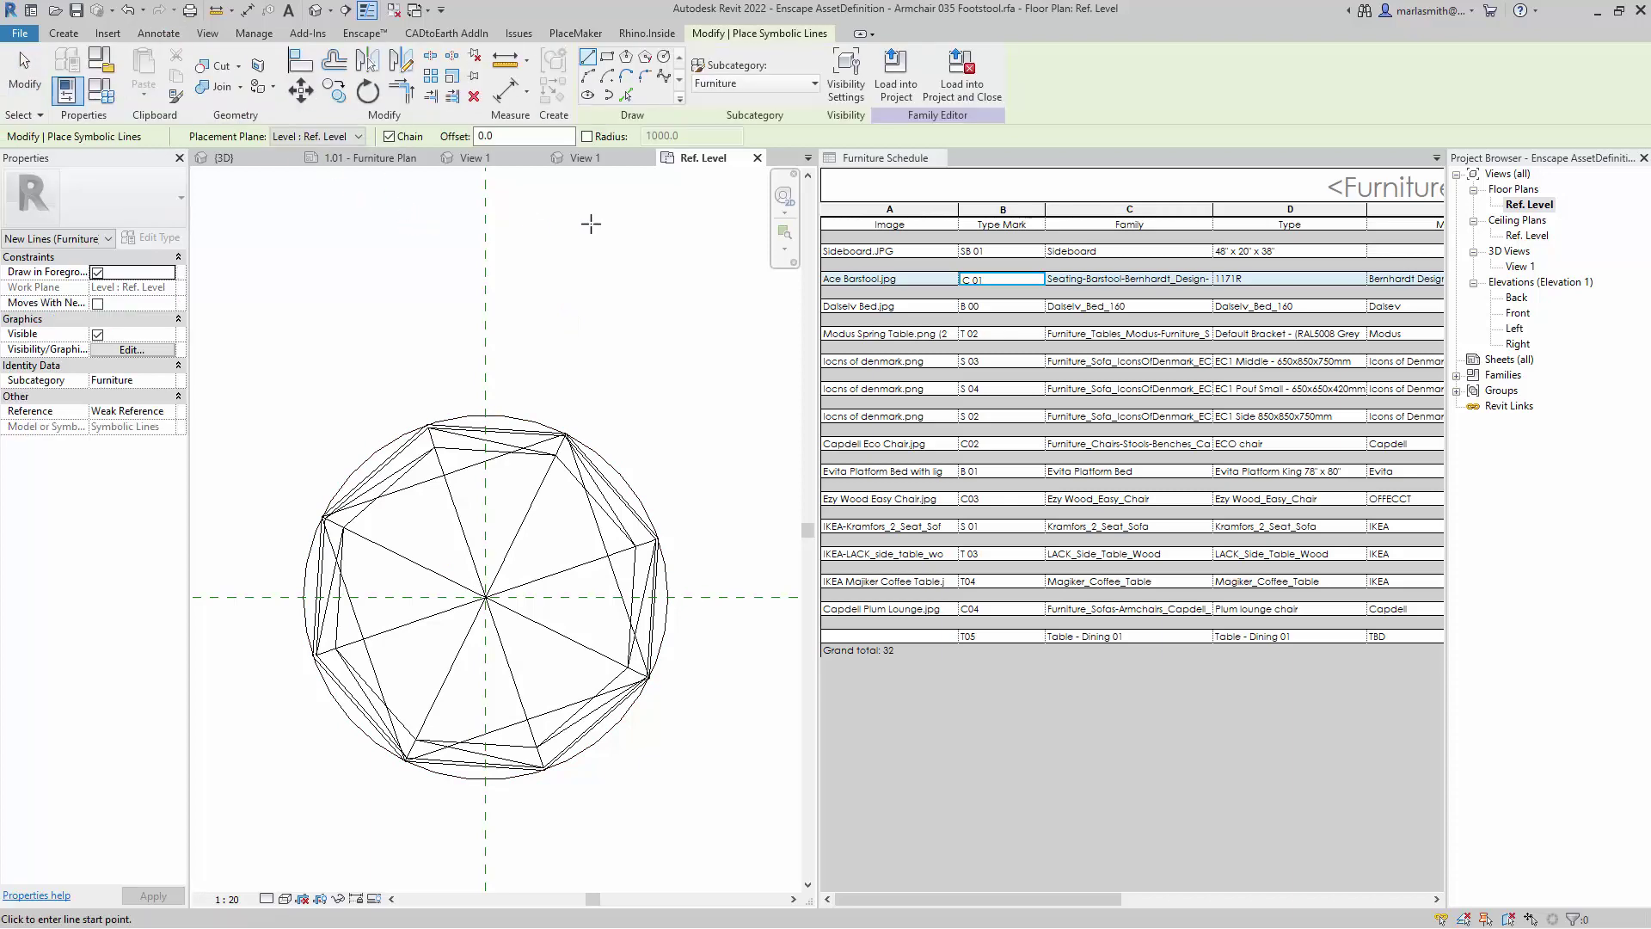
pyautogui.click(663, 57)
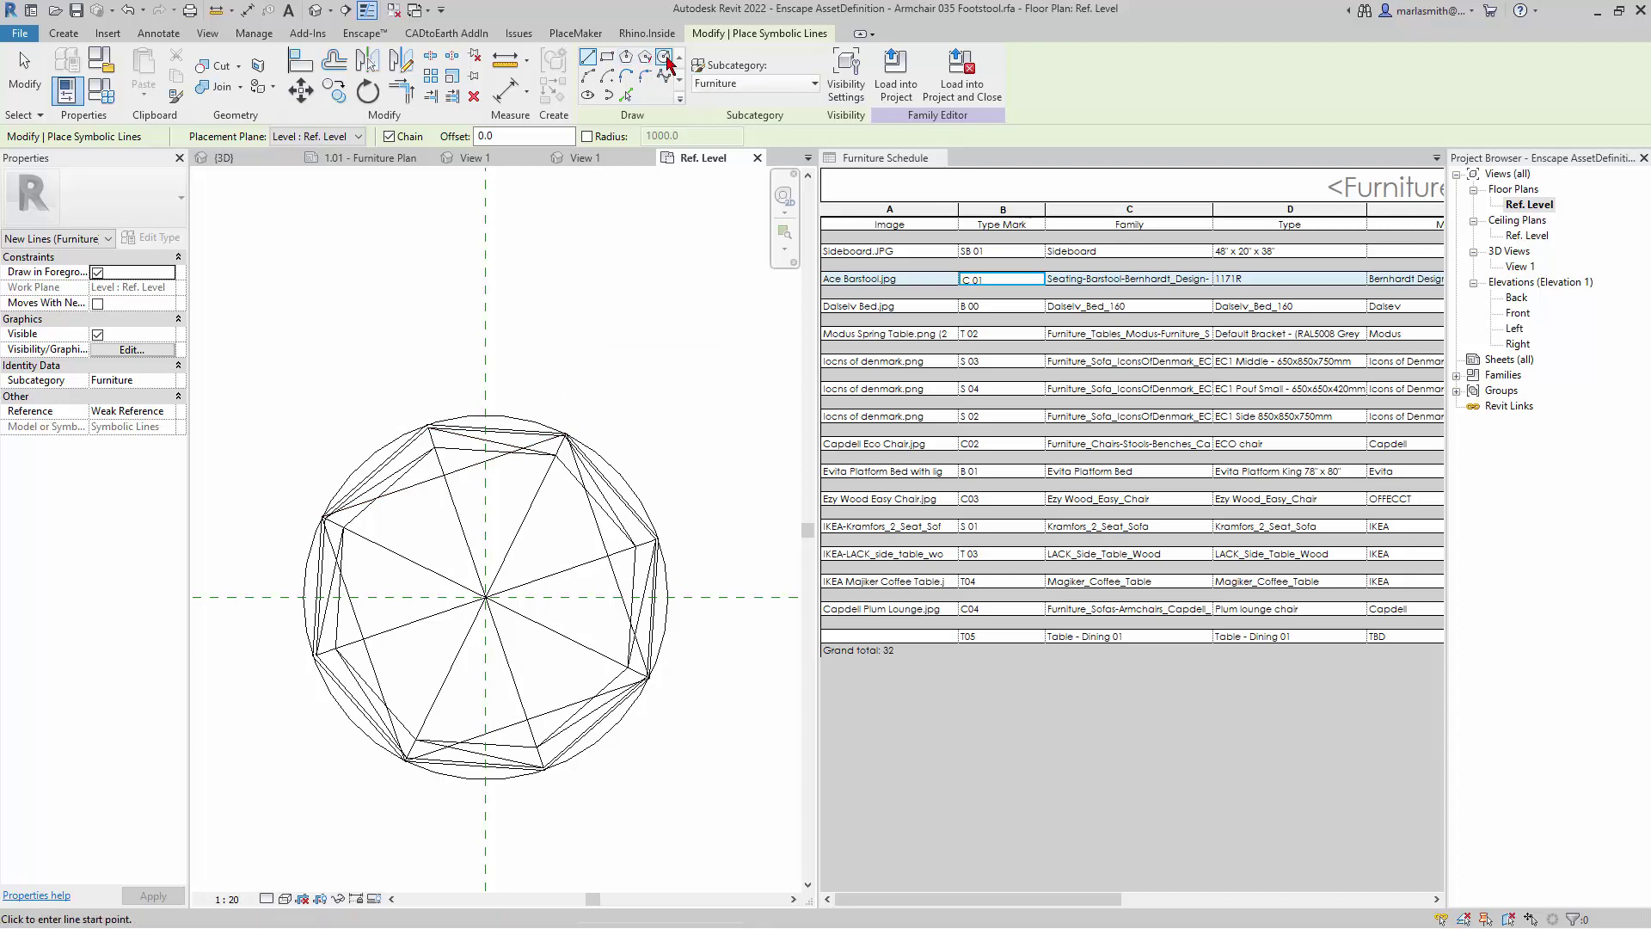
pyautogui.click(487, 597)
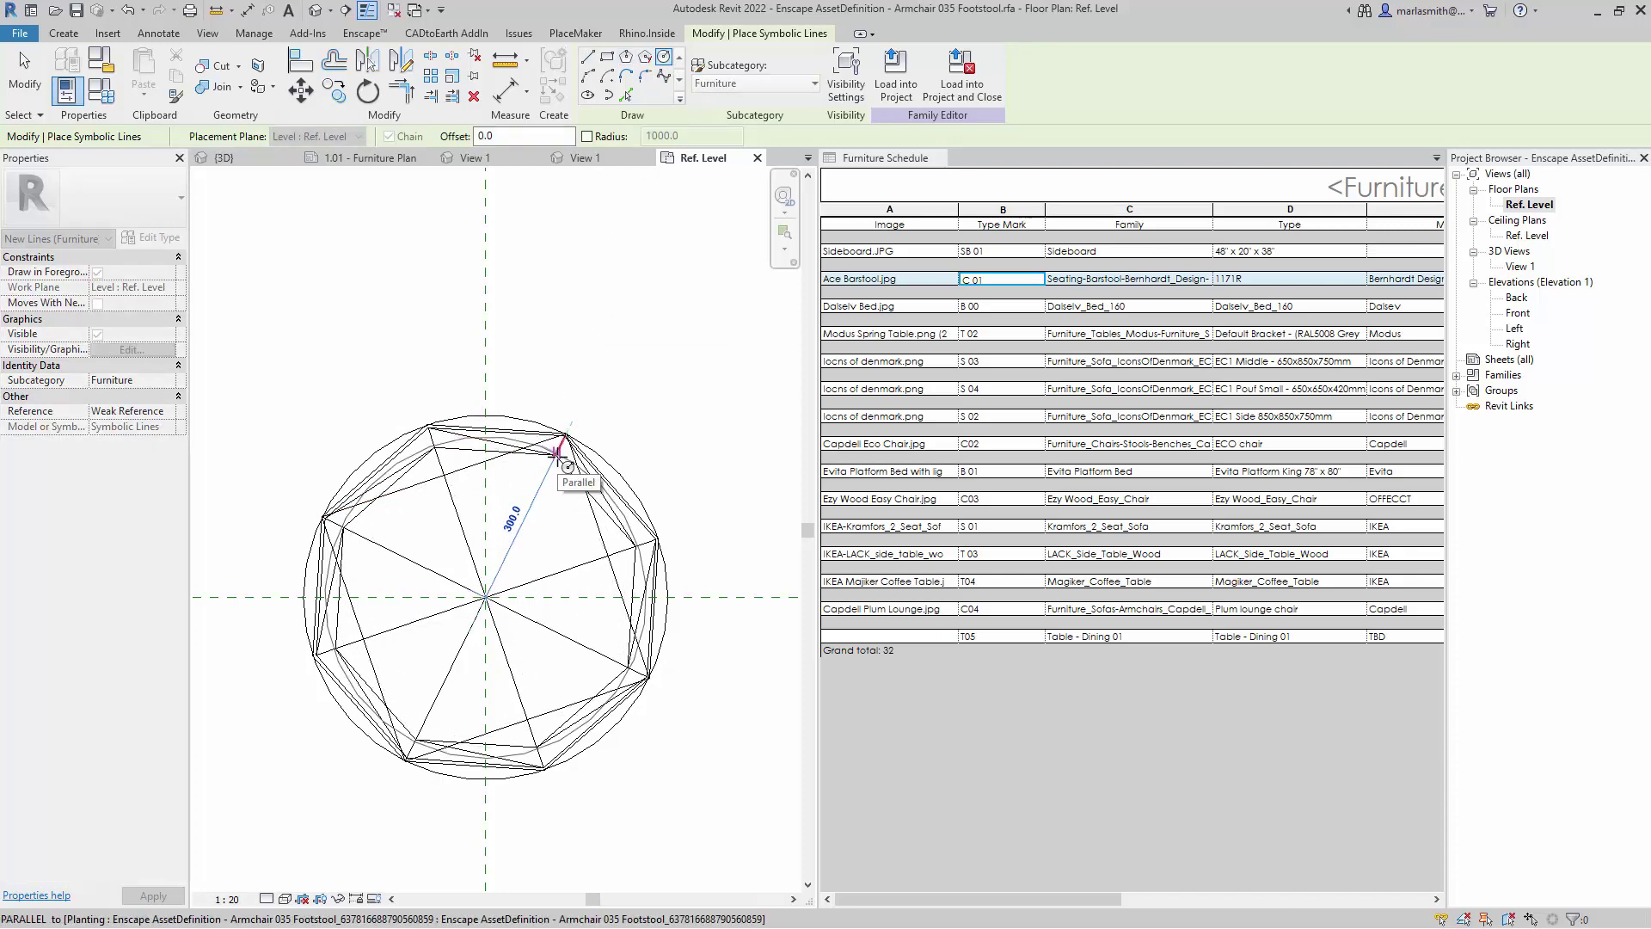
pyautogui.click(560, 452)
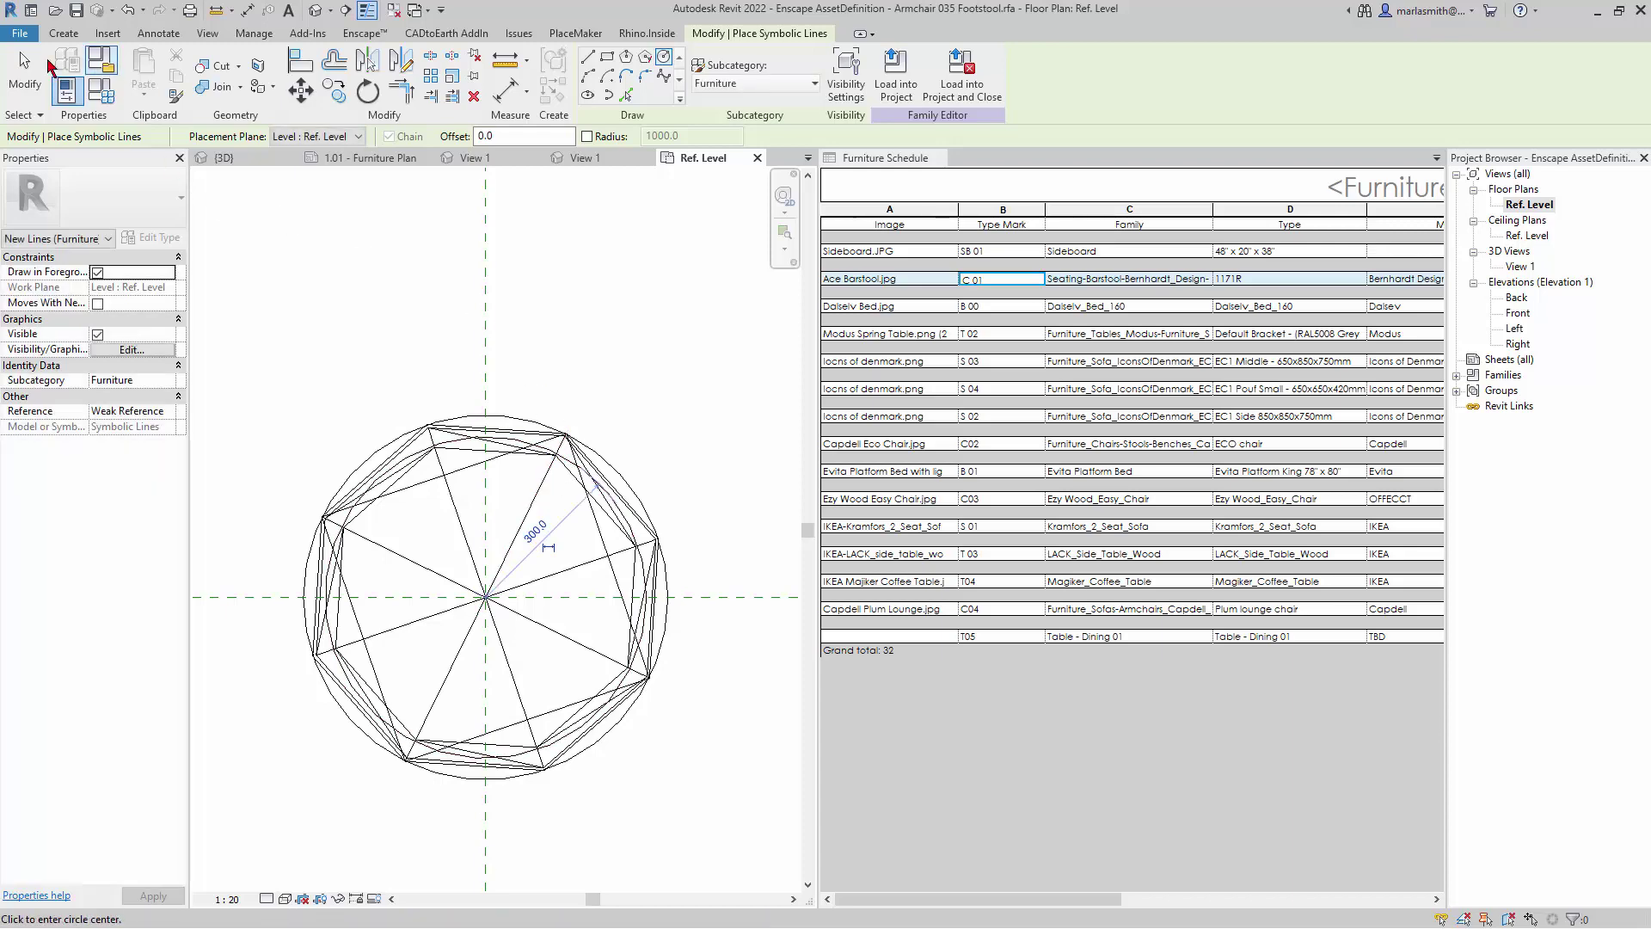
pyautogui.click(25, 73)
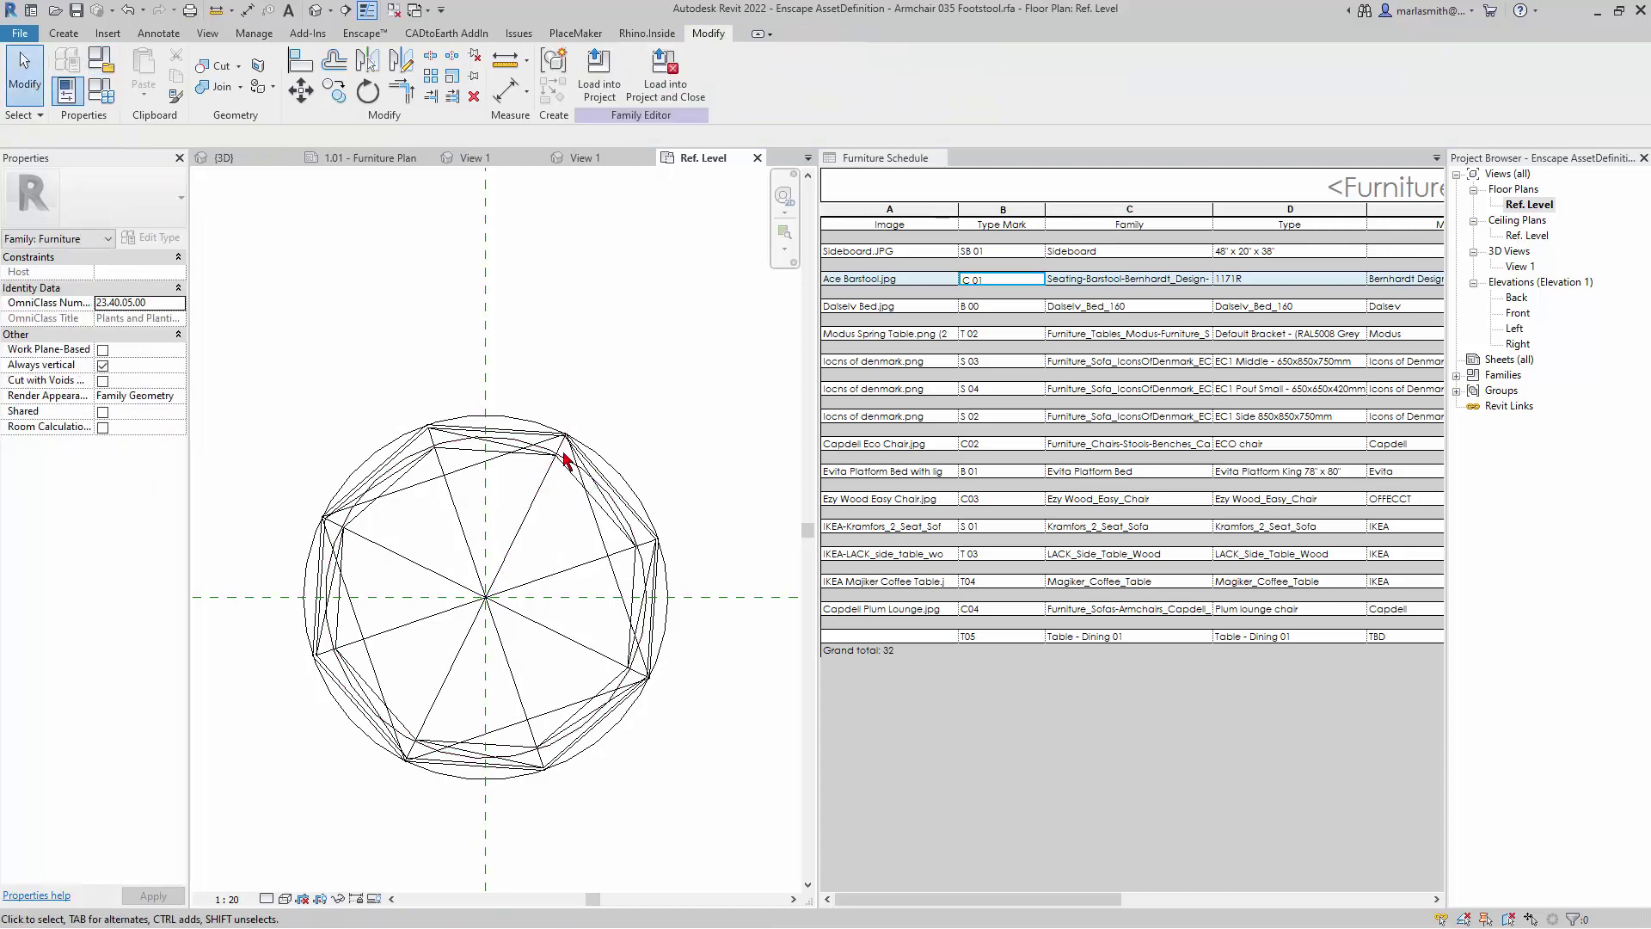
# - Turn off Plan/RCP display in the visibility settings of the nested Enscape footstool asset
pyautogui.click(528, 539)
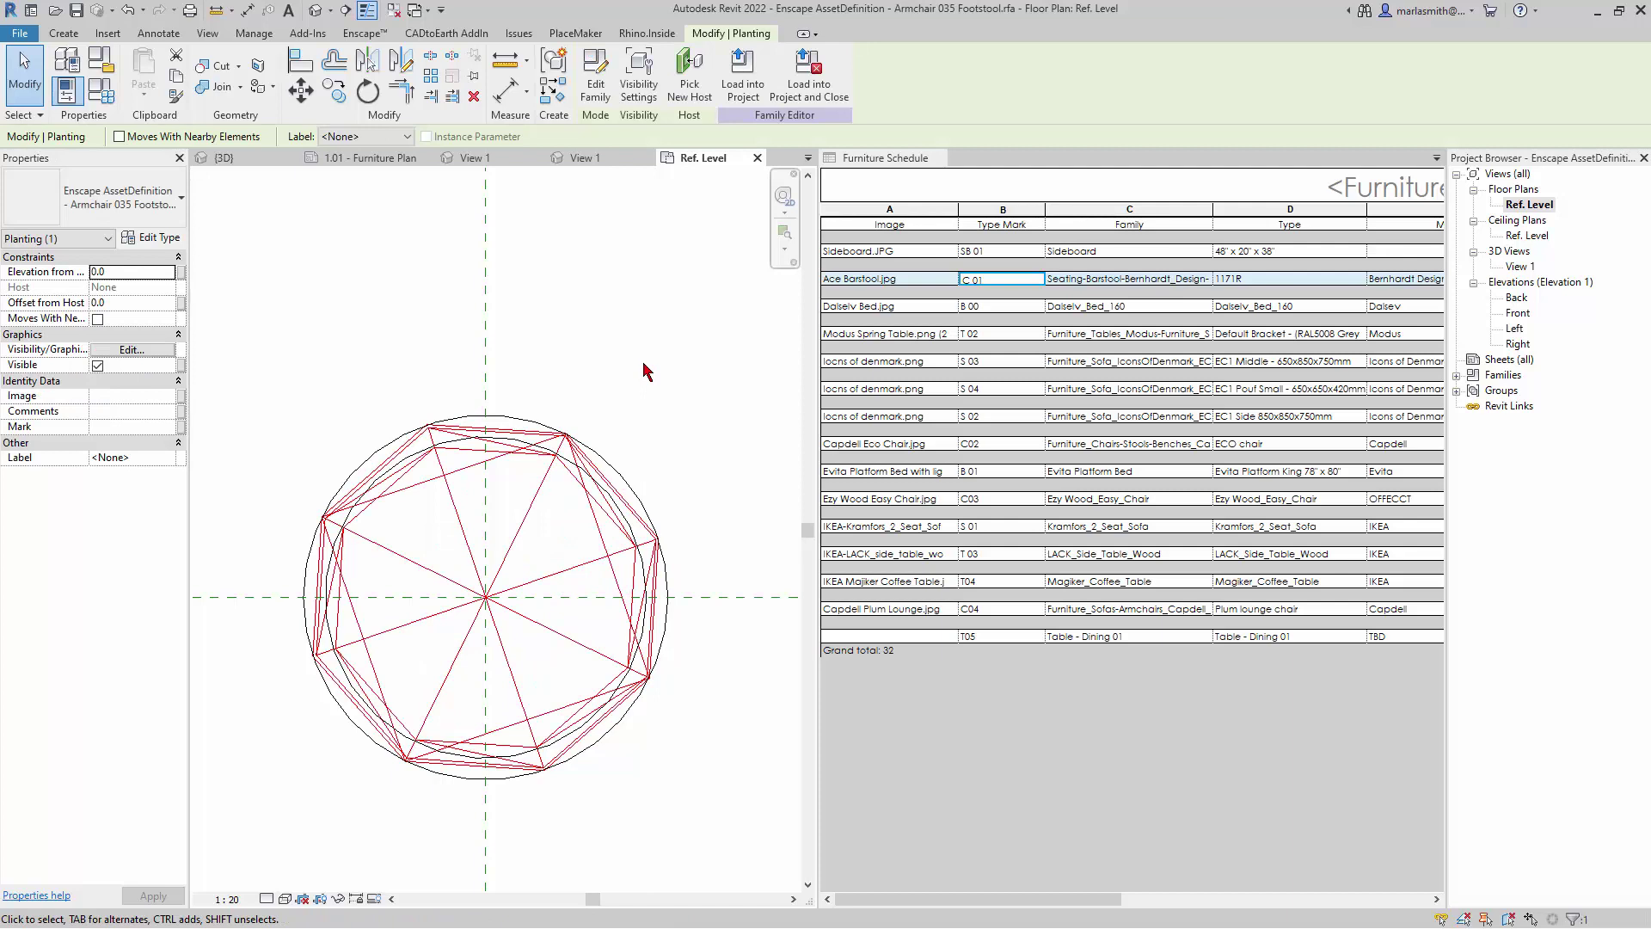
pyautogui.click(638, 86)
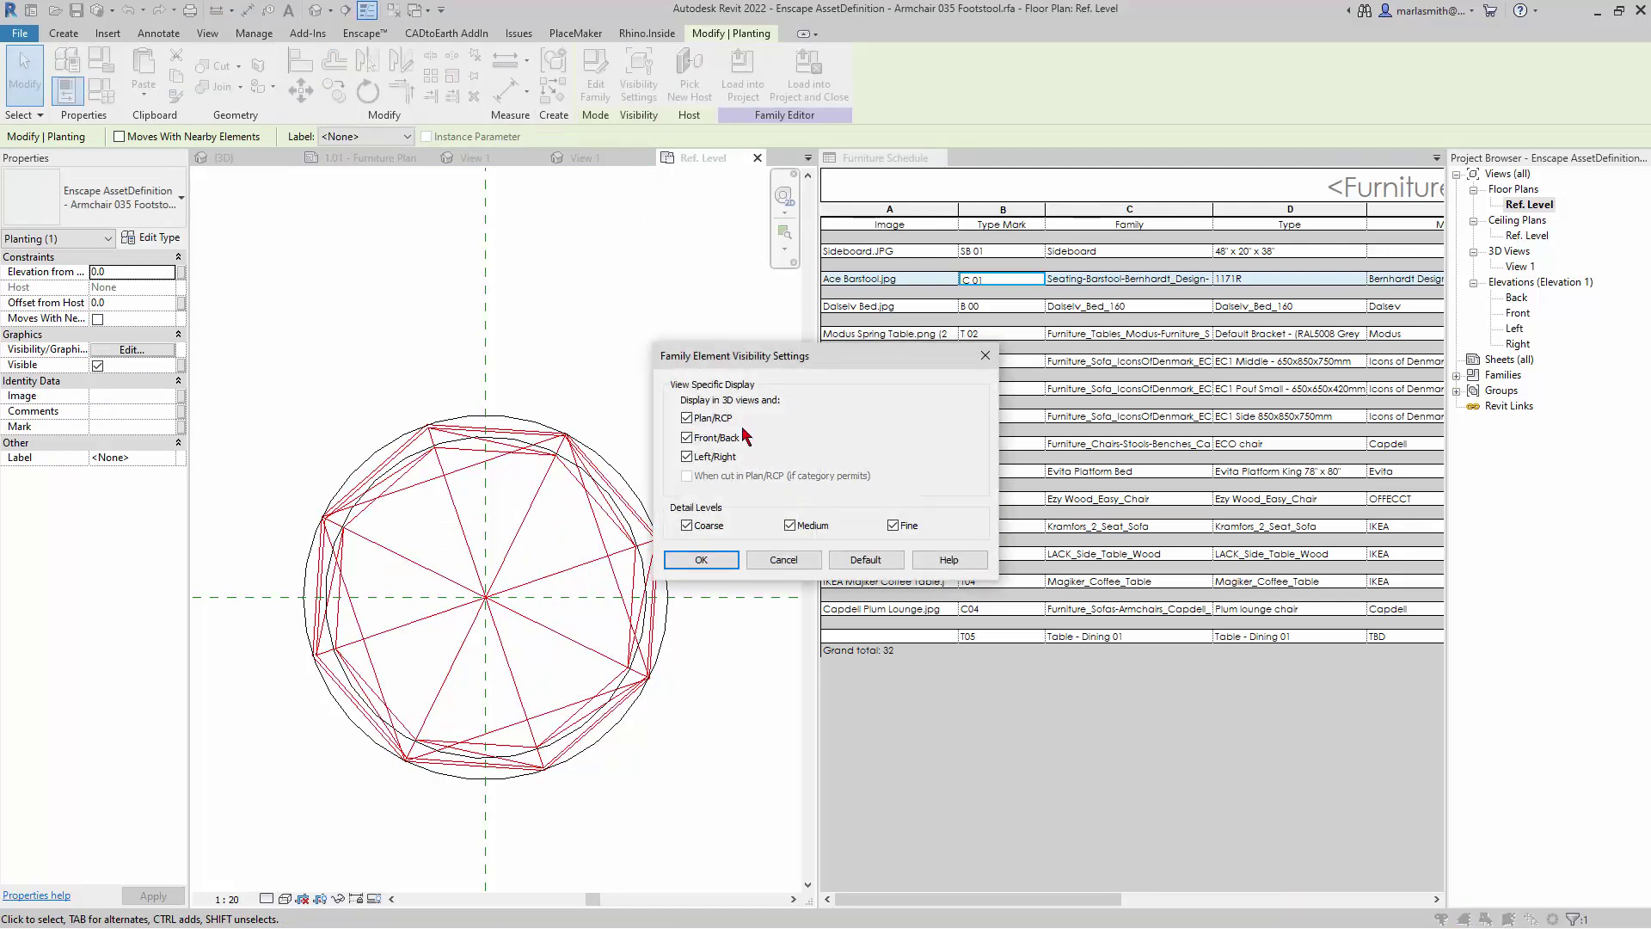
pyautogui.click(687, 419)
pyautogui.click(728, 570)
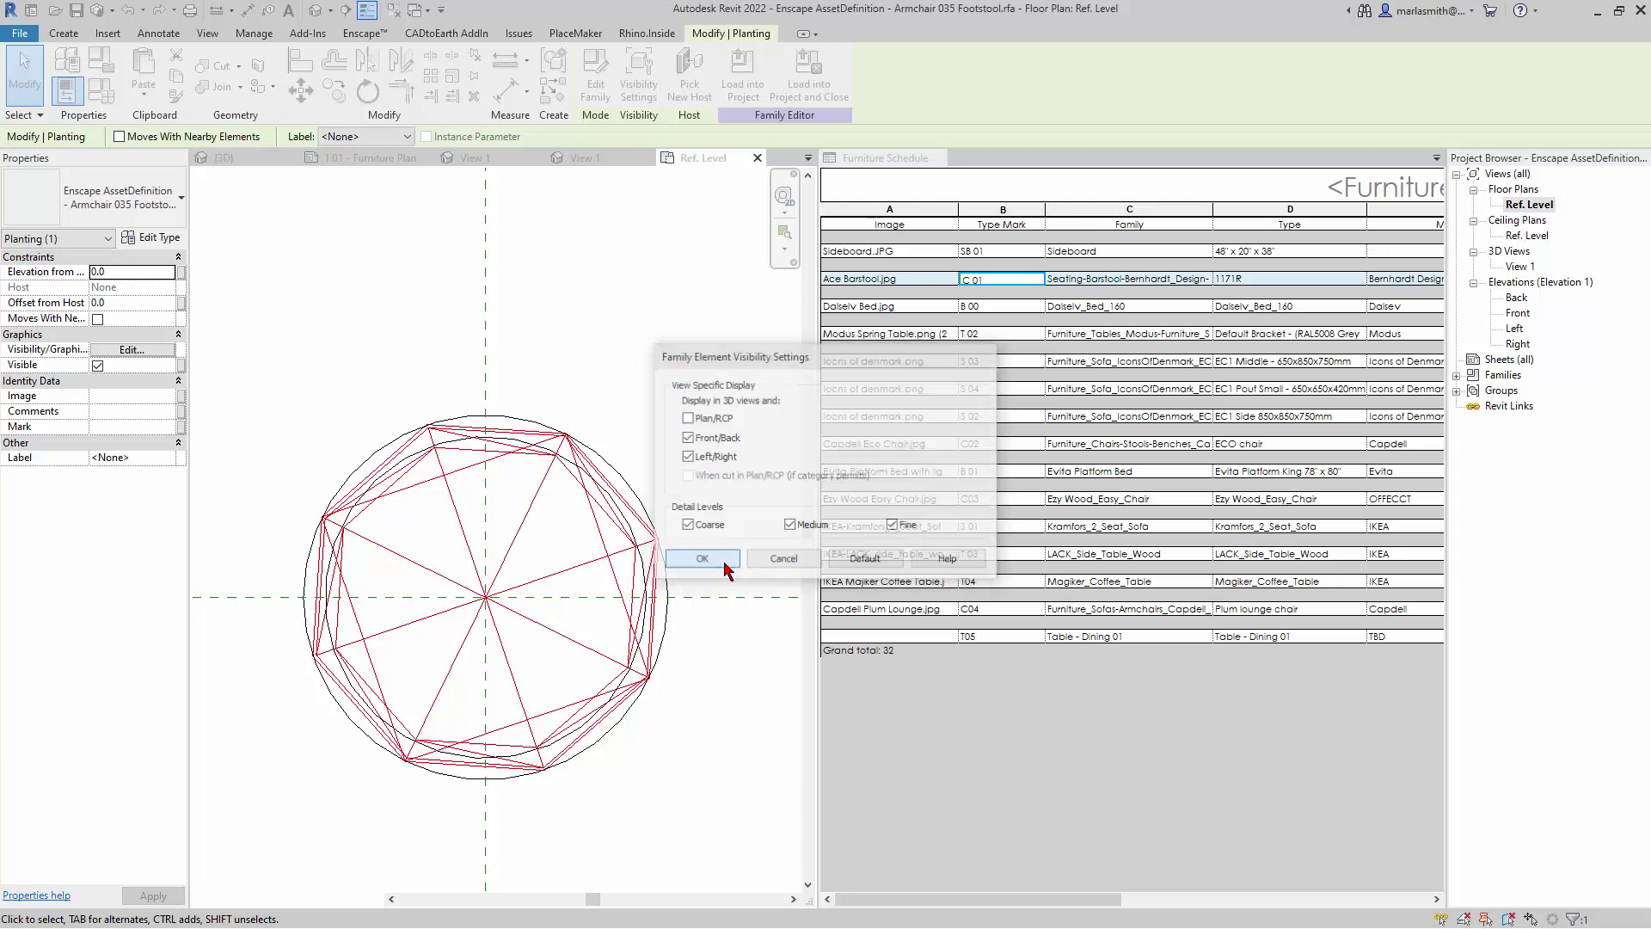
pyautogui.click(607, 327)
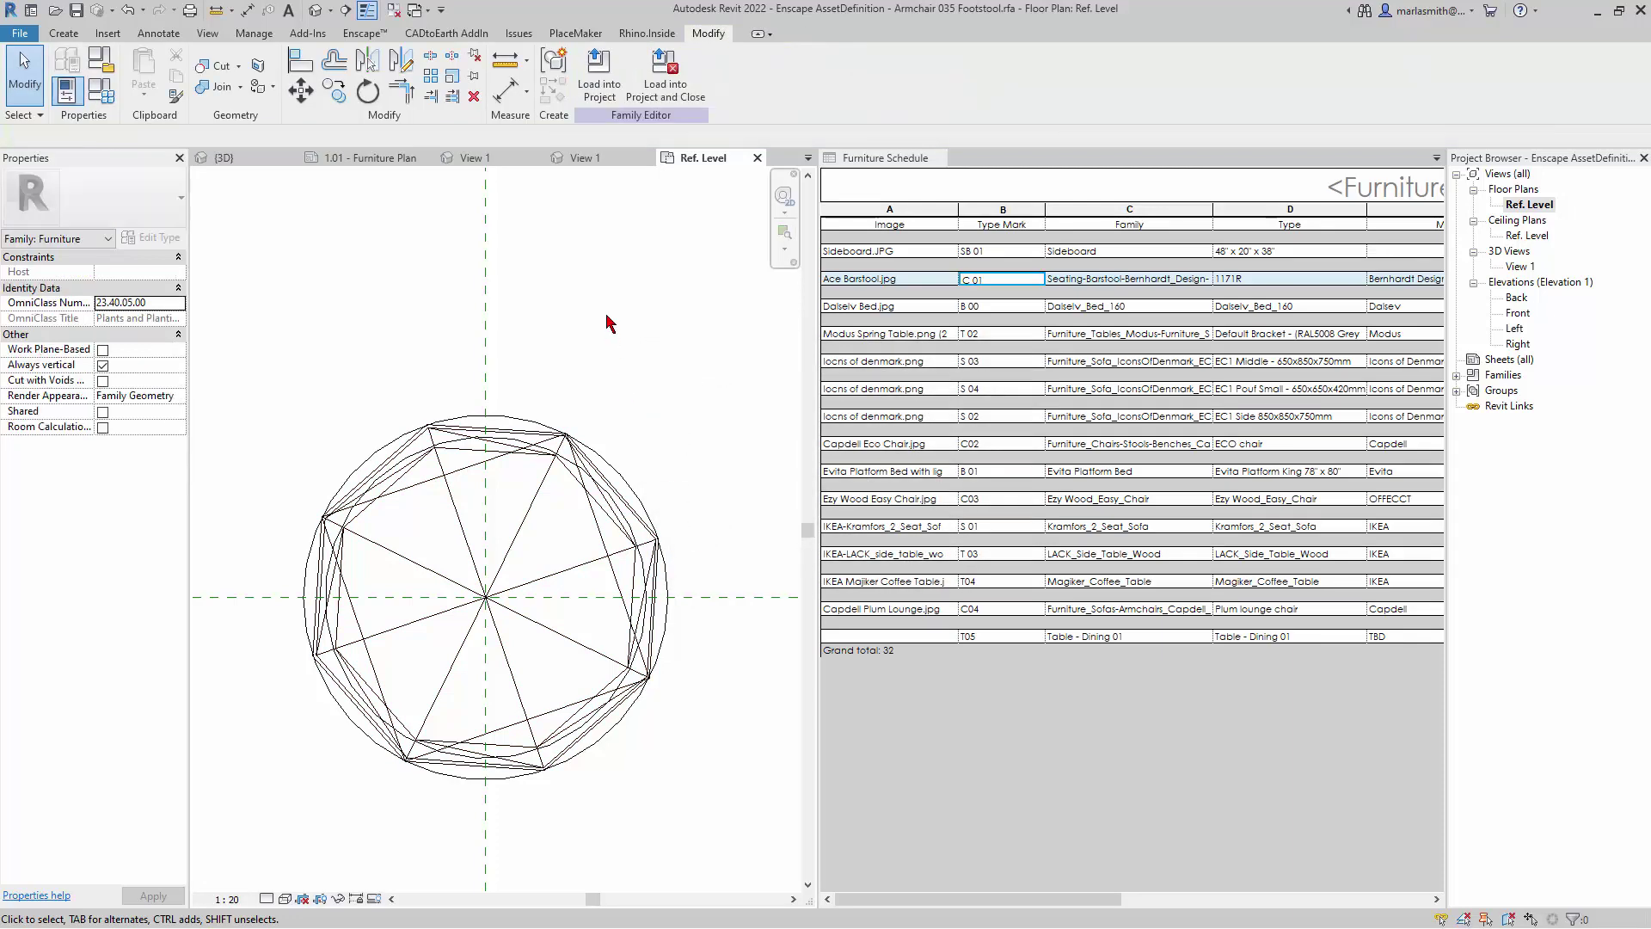
# - Load the footstool family into DVI Furniture Schedules.rvt and overwrite the existing version
pyautogui.click(600, 65)
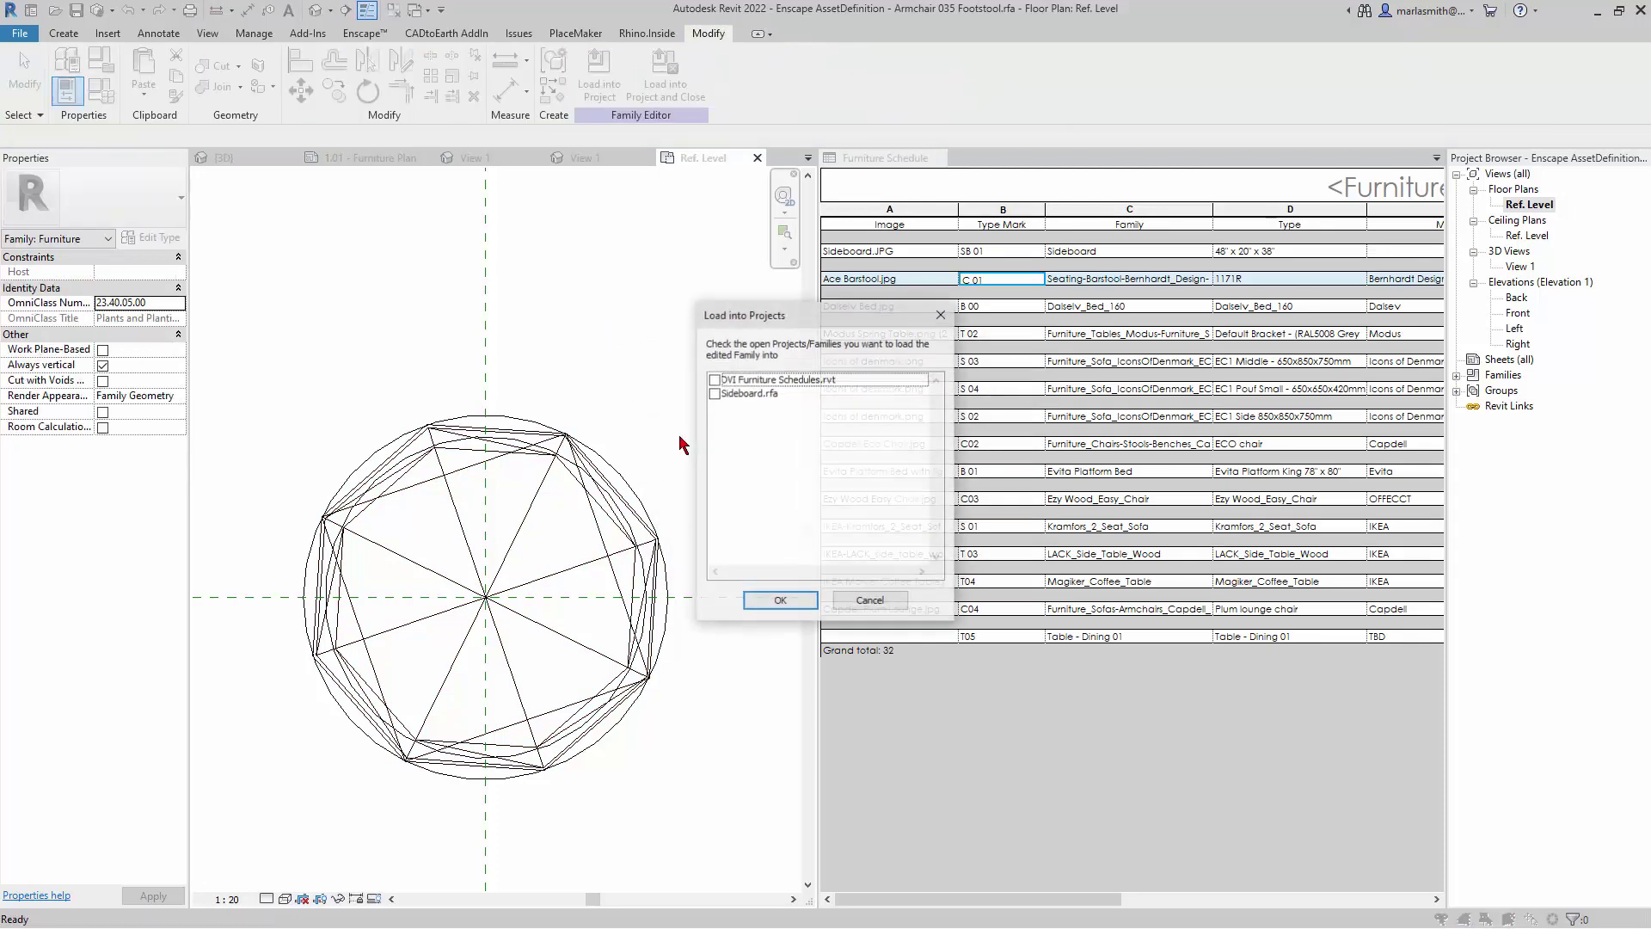
pyautogui.click(714, 380)
pyautogui.click(780, 600)
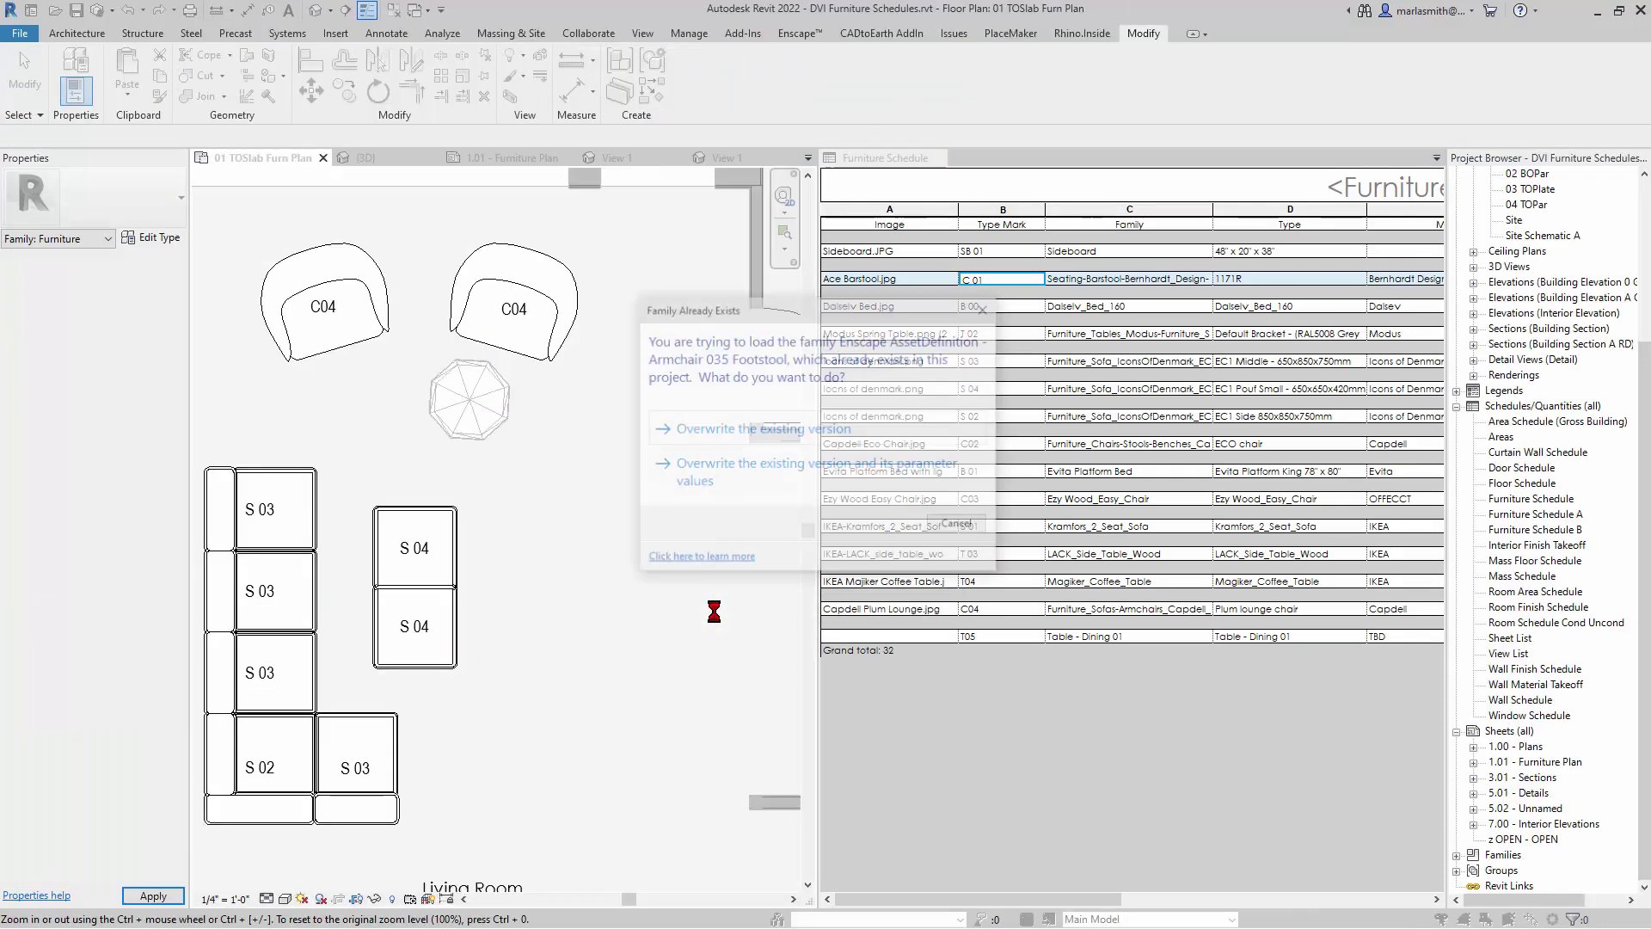
pyautogui.click(746, 428)
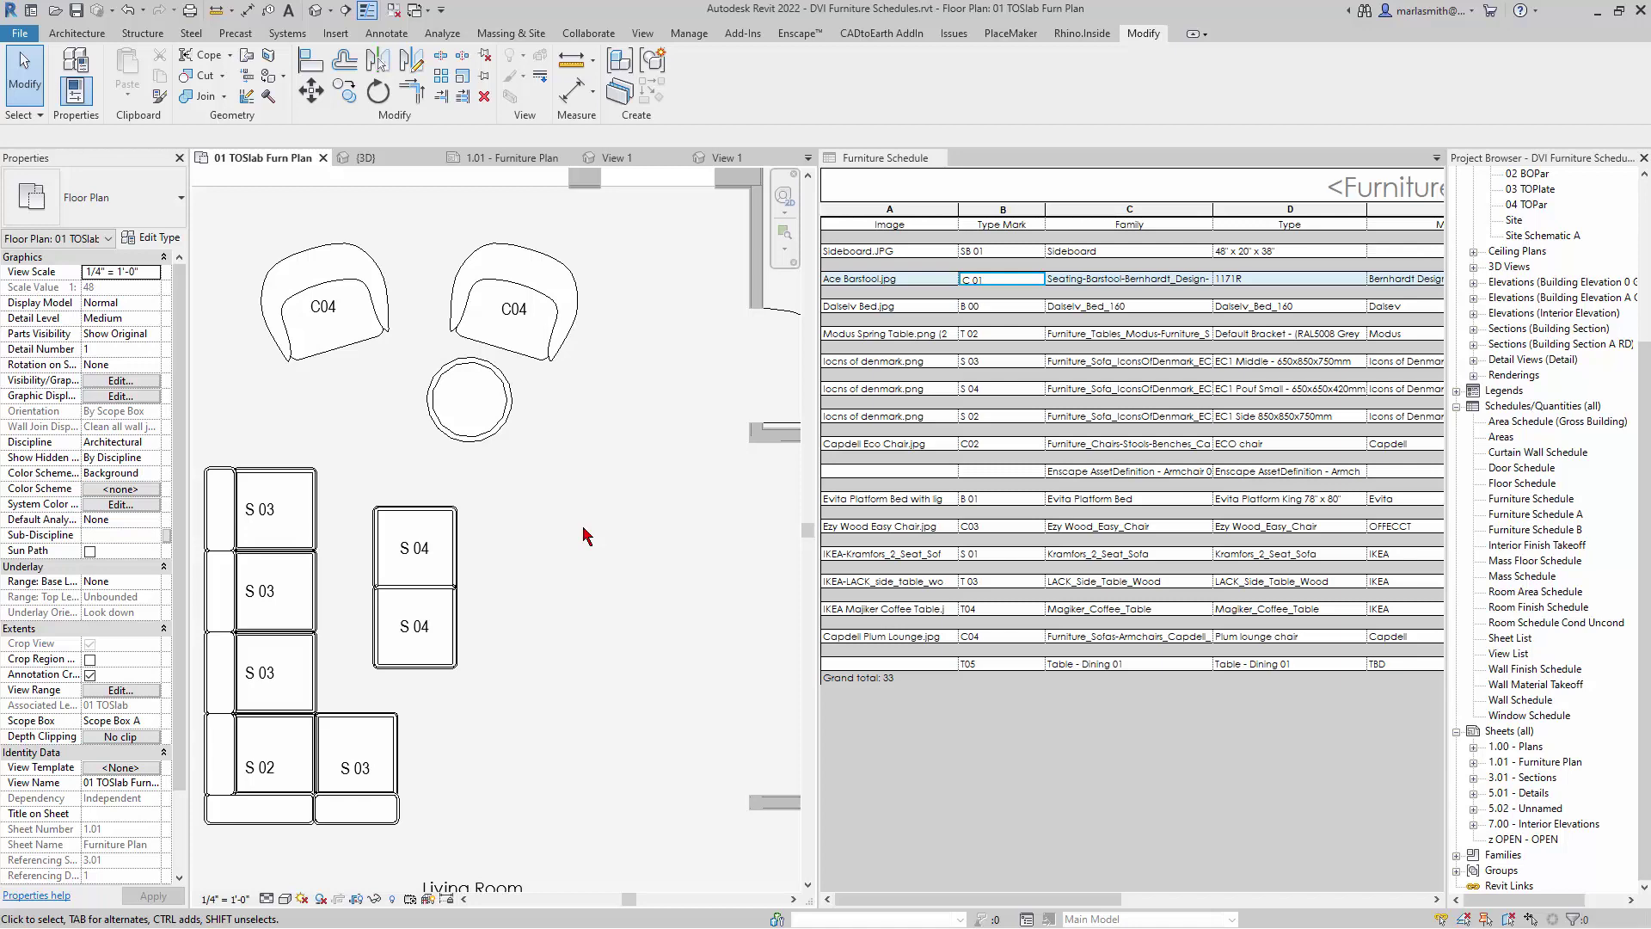
# - Move the footstool from the Living Room to the Dining/Living area, beside the S 01 sofa and T04 table
pyautogui.click(486, 440)
pyautogui.moveTo(486, 440); pyautogui.dragTo(447, 444)
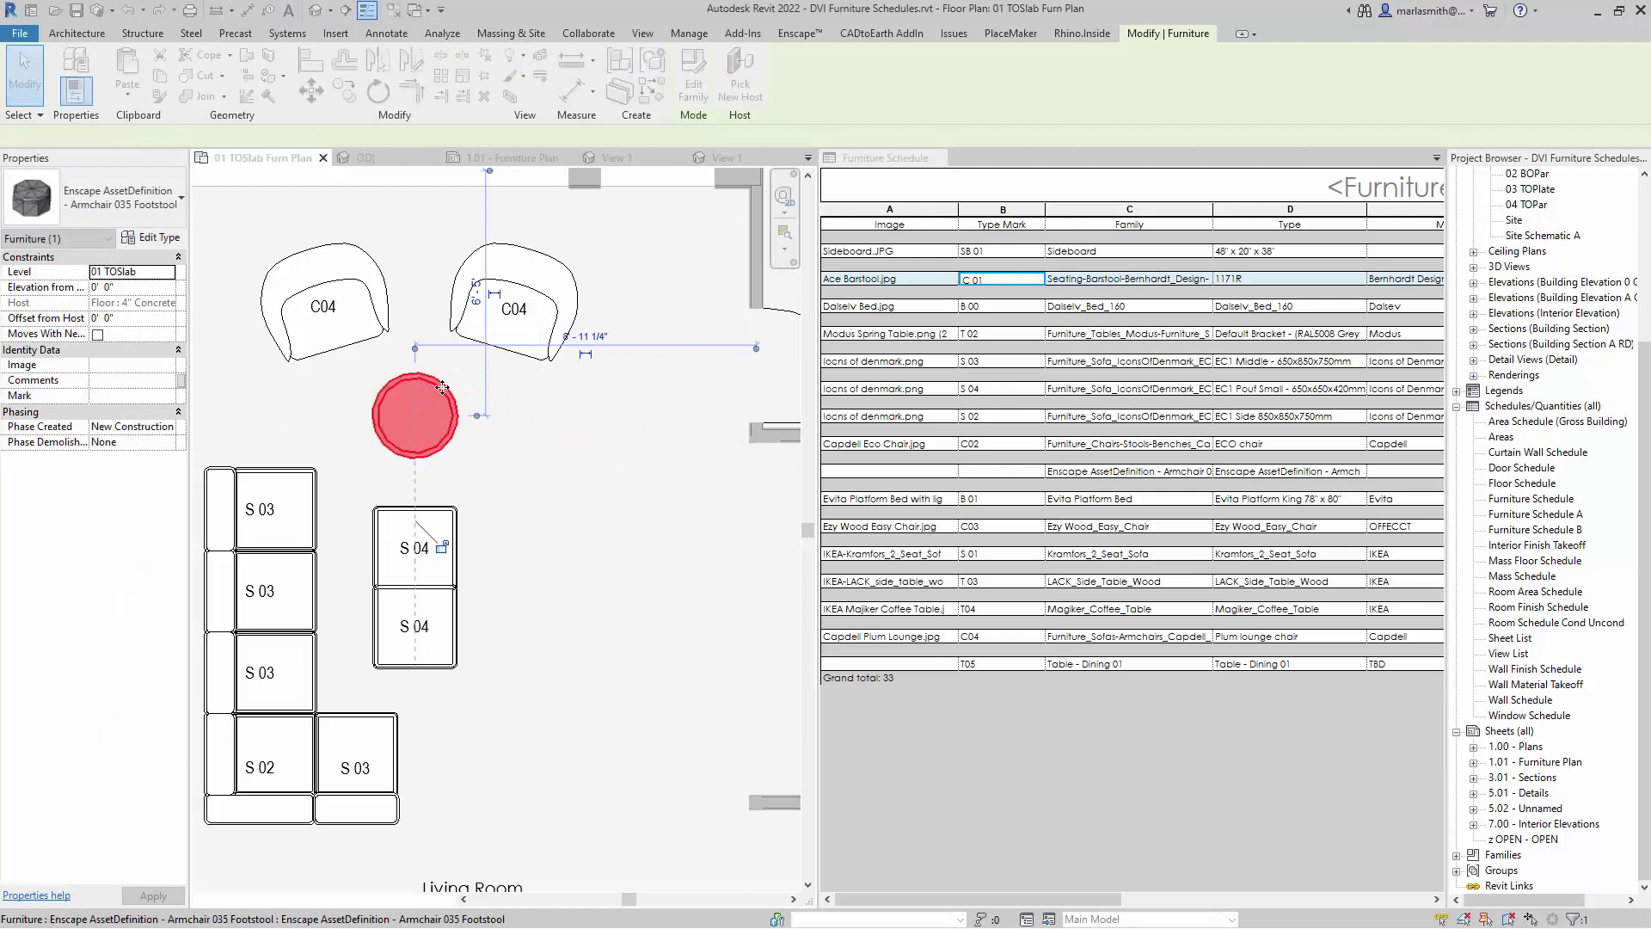
pyautogui.click(564, 453)
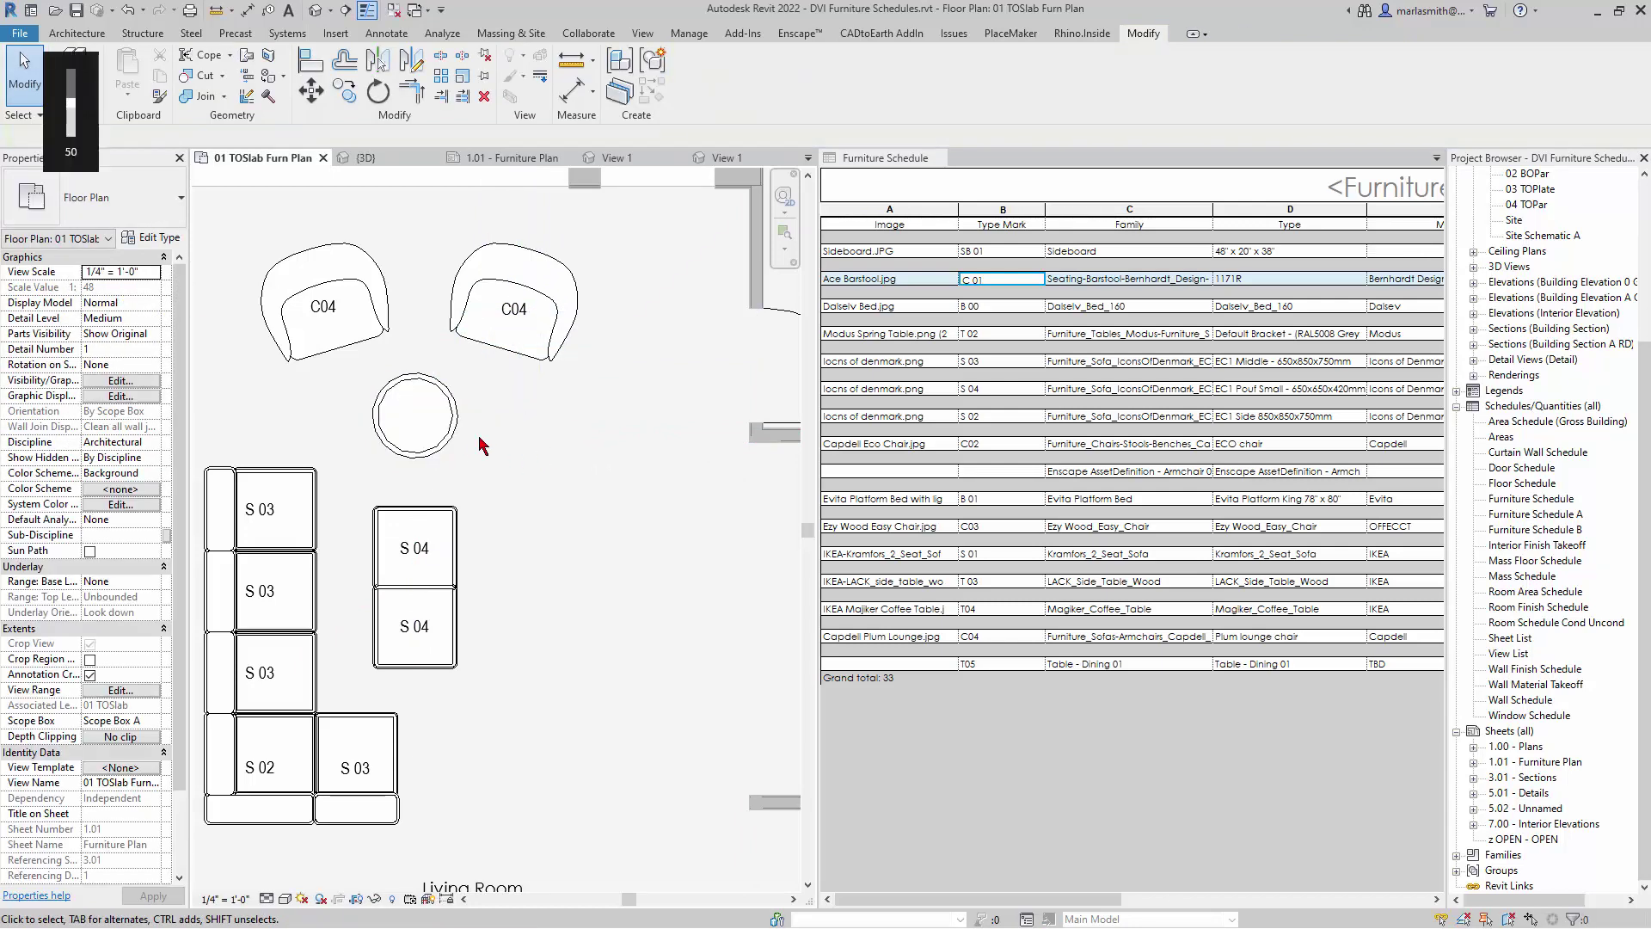
pyautogui.scroll(-5, 387, 396)
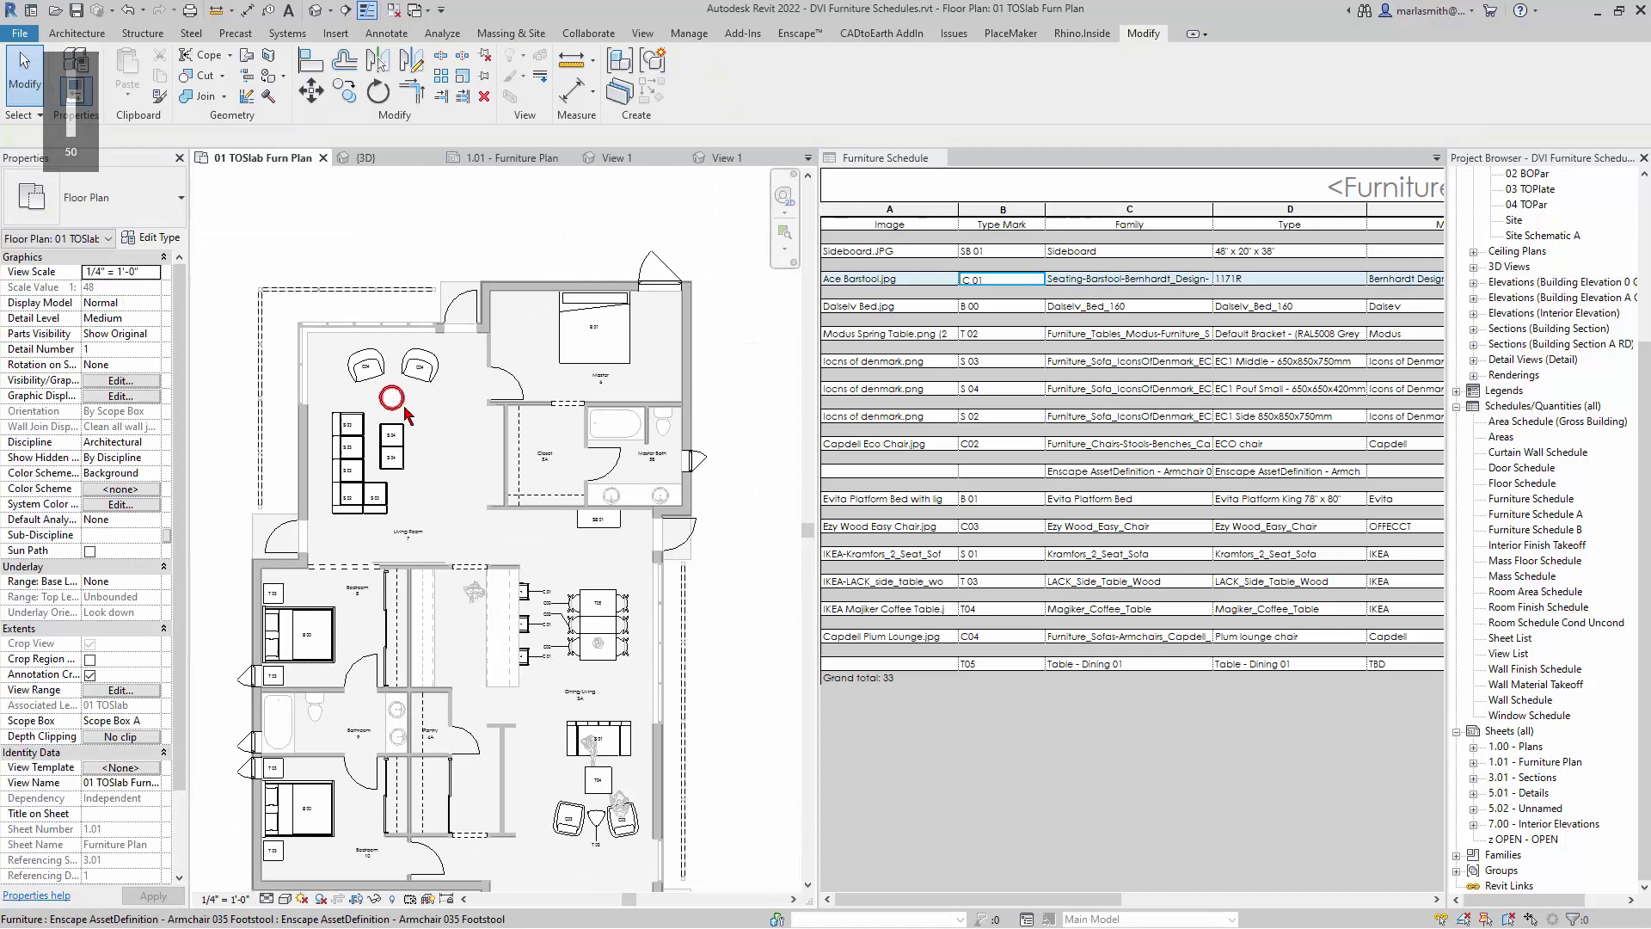
pyautogui.click(403, 397)
pyautogui.moveTo(404, 397); pyautogui.dragTo(552, 768)
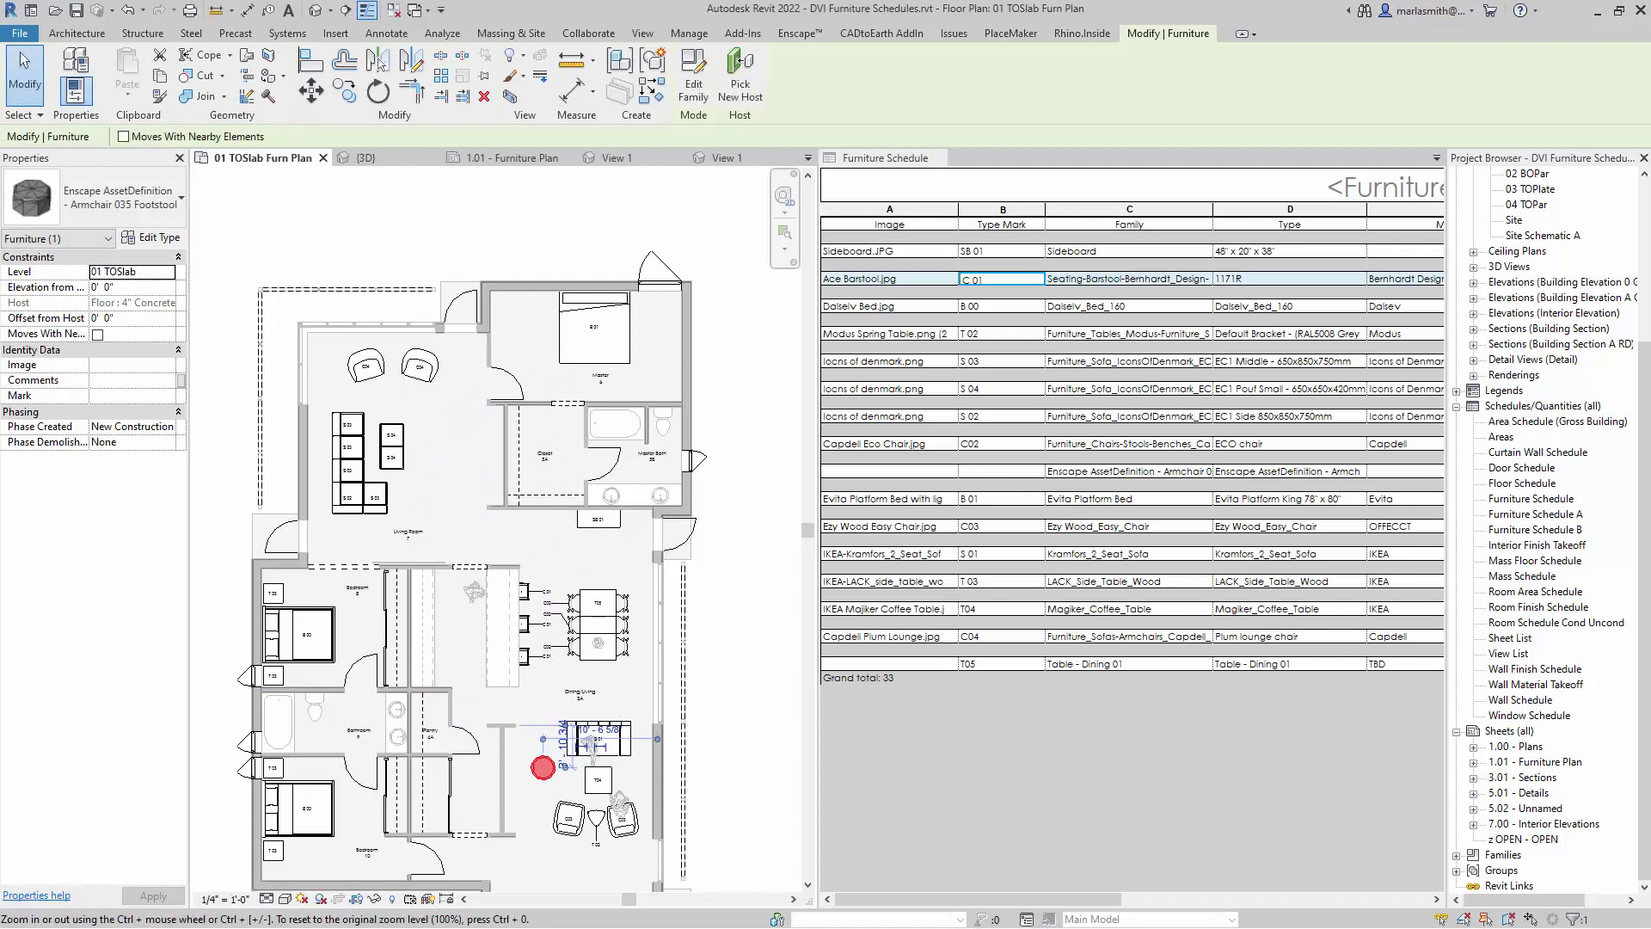
# - Switch to the Enscape window to view the relocated footstool in the rendering, and return to the Revit floor plan
pyautogui.hotkey('alt', 'Tab')
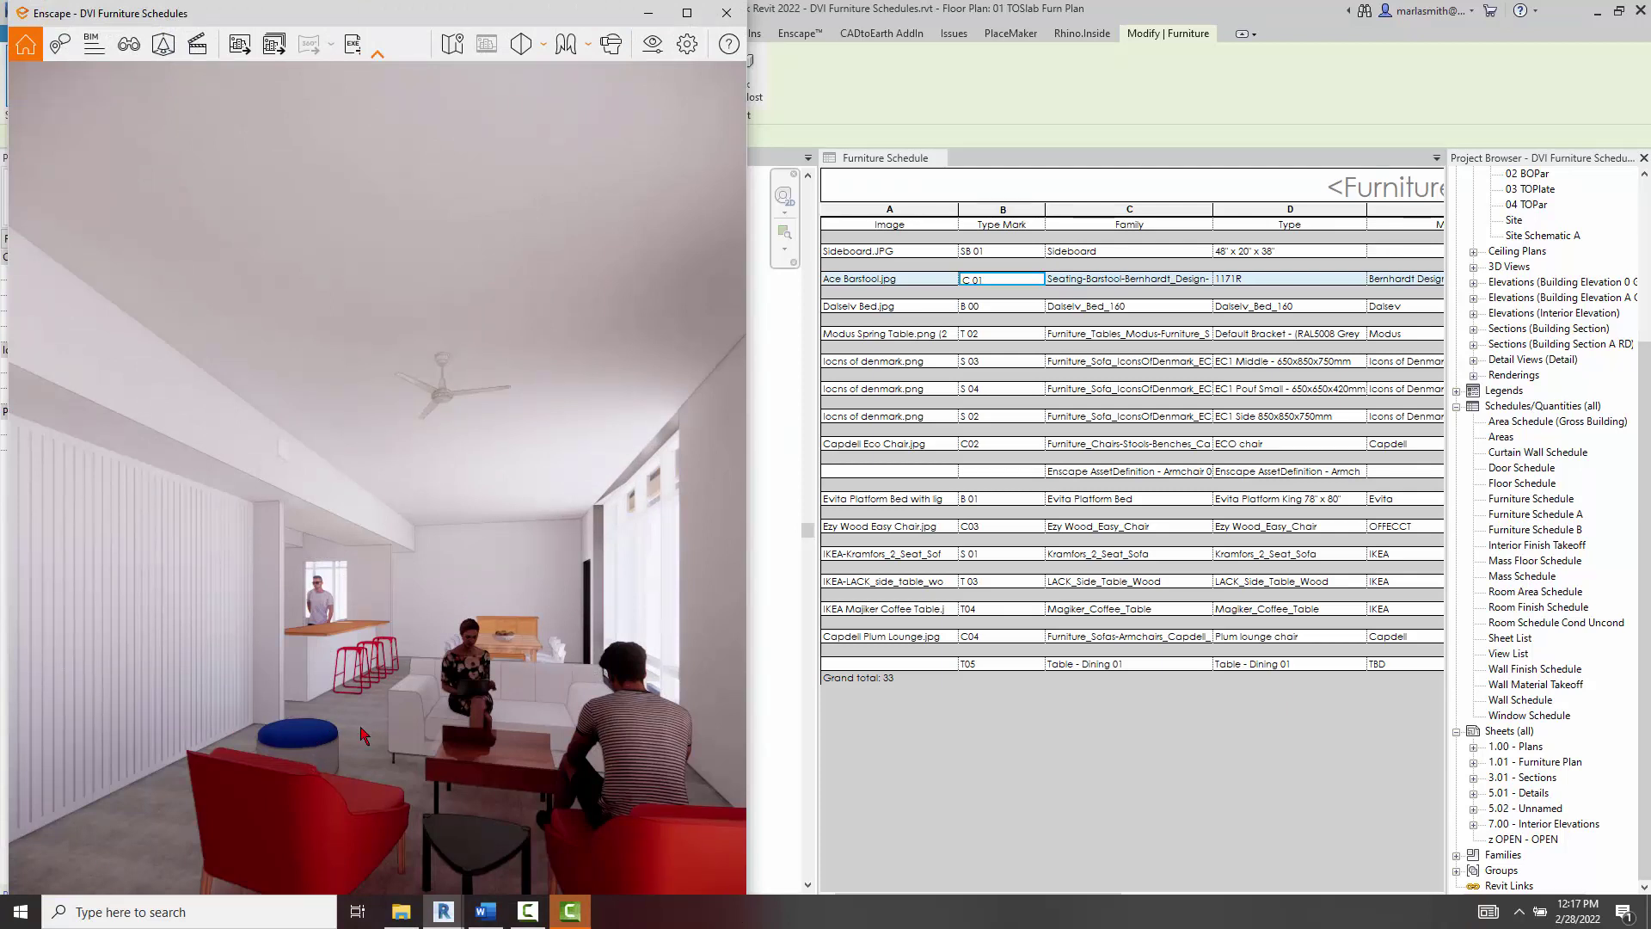
pyautogui.scroll(2, 362, 734)
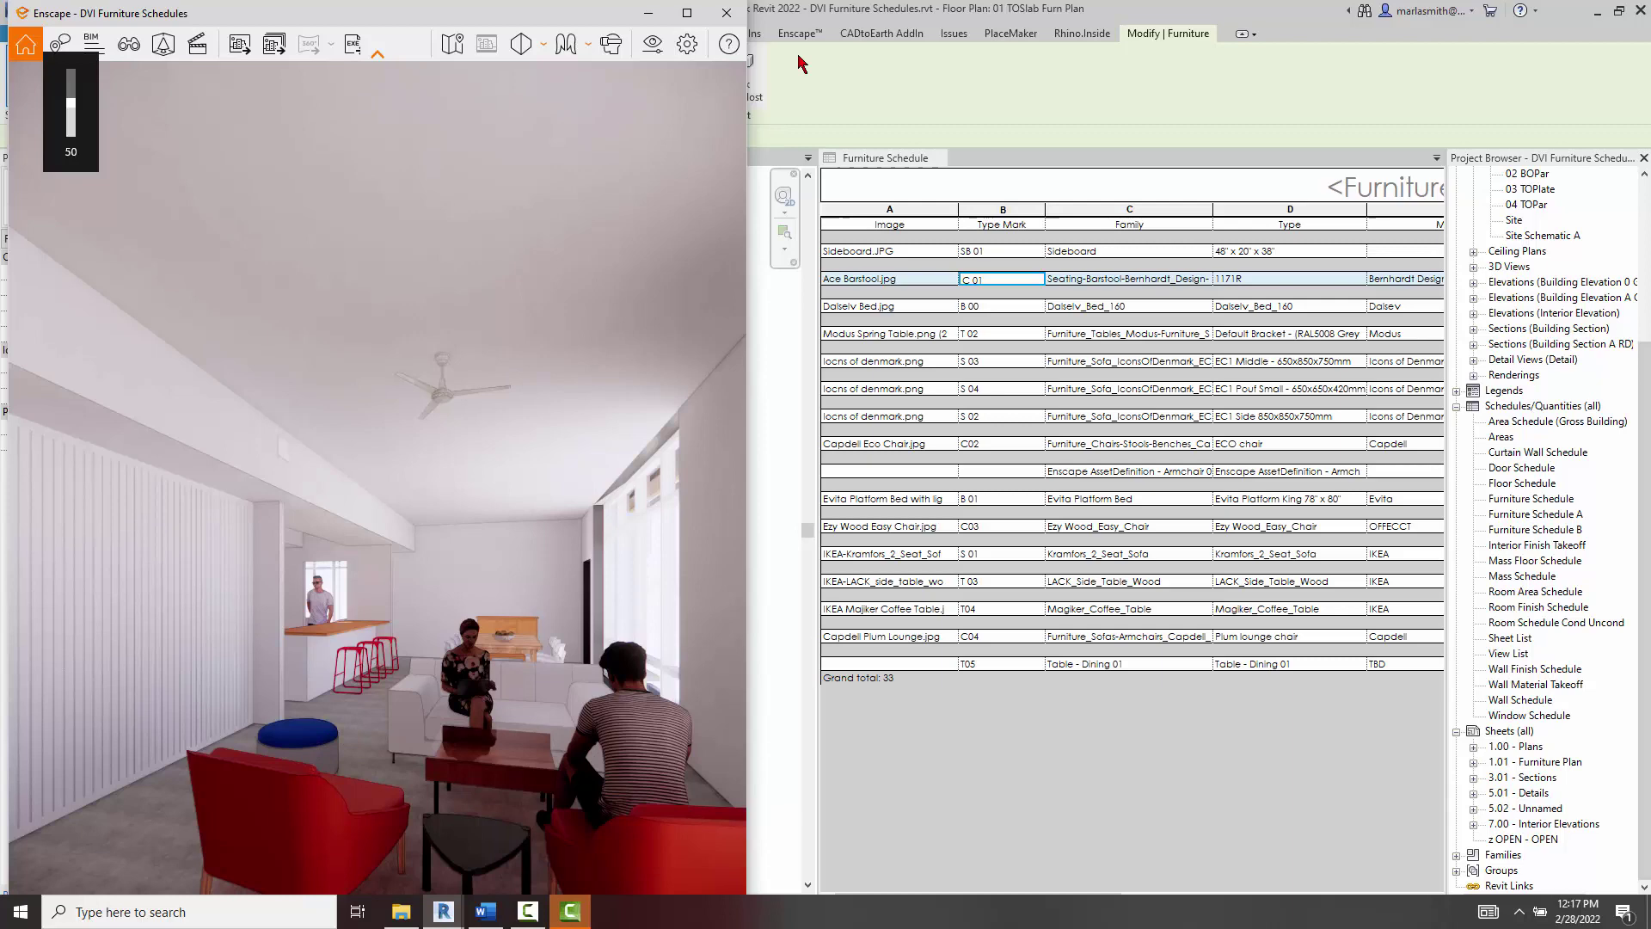
pyautogui.click(650, 21)
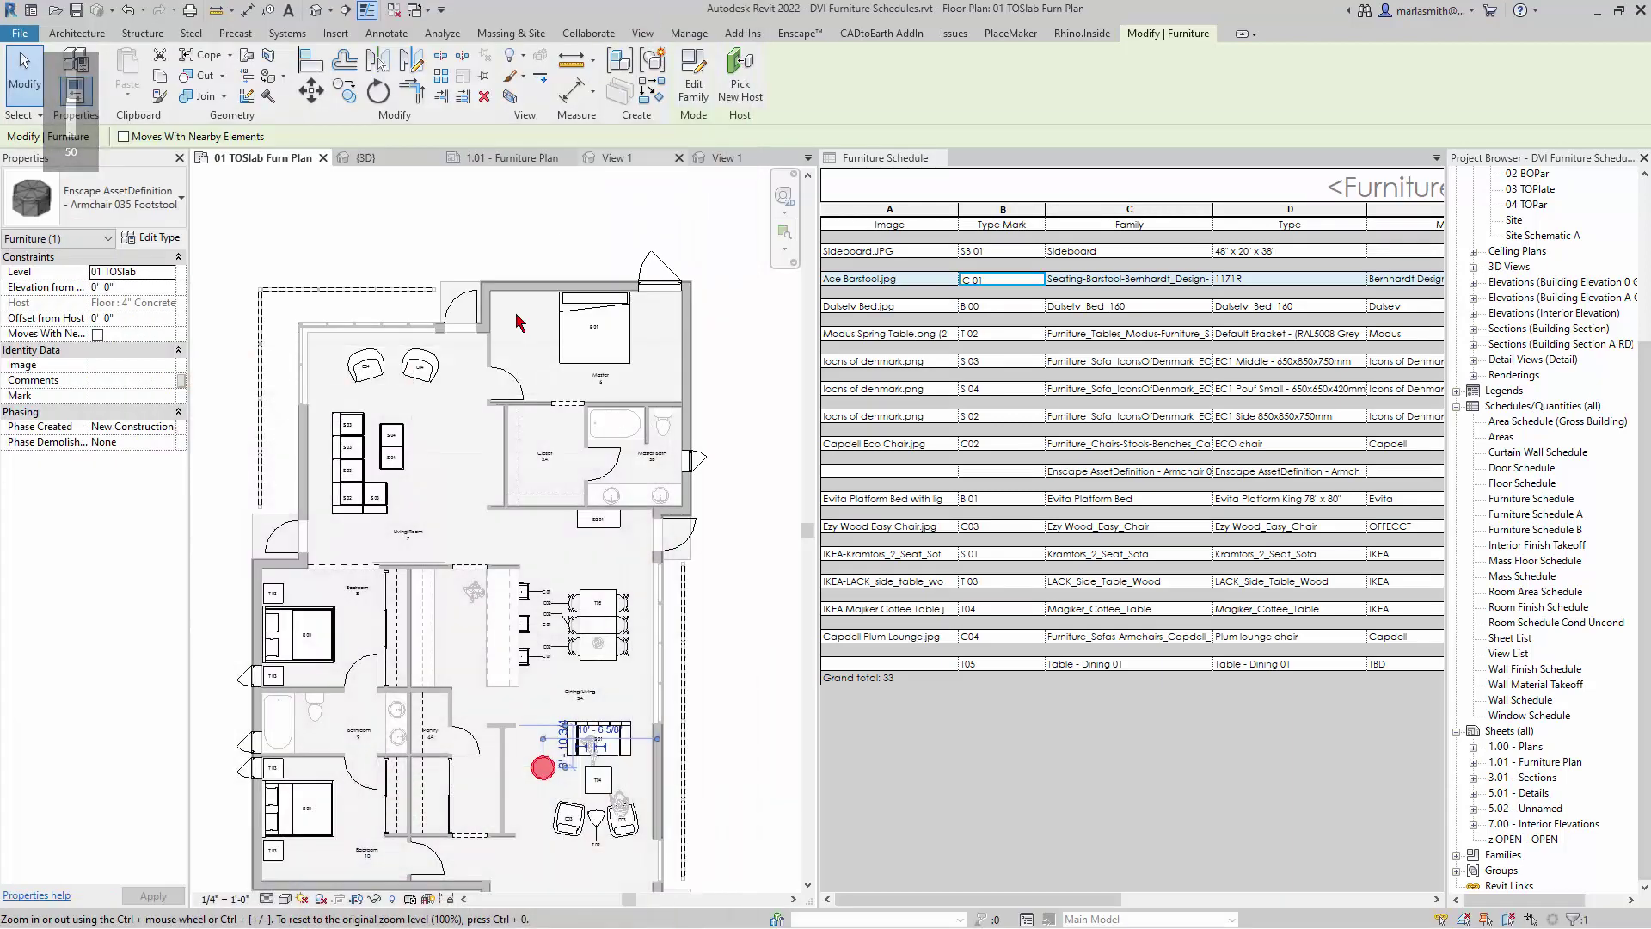
pyautogui.click(758, 777)
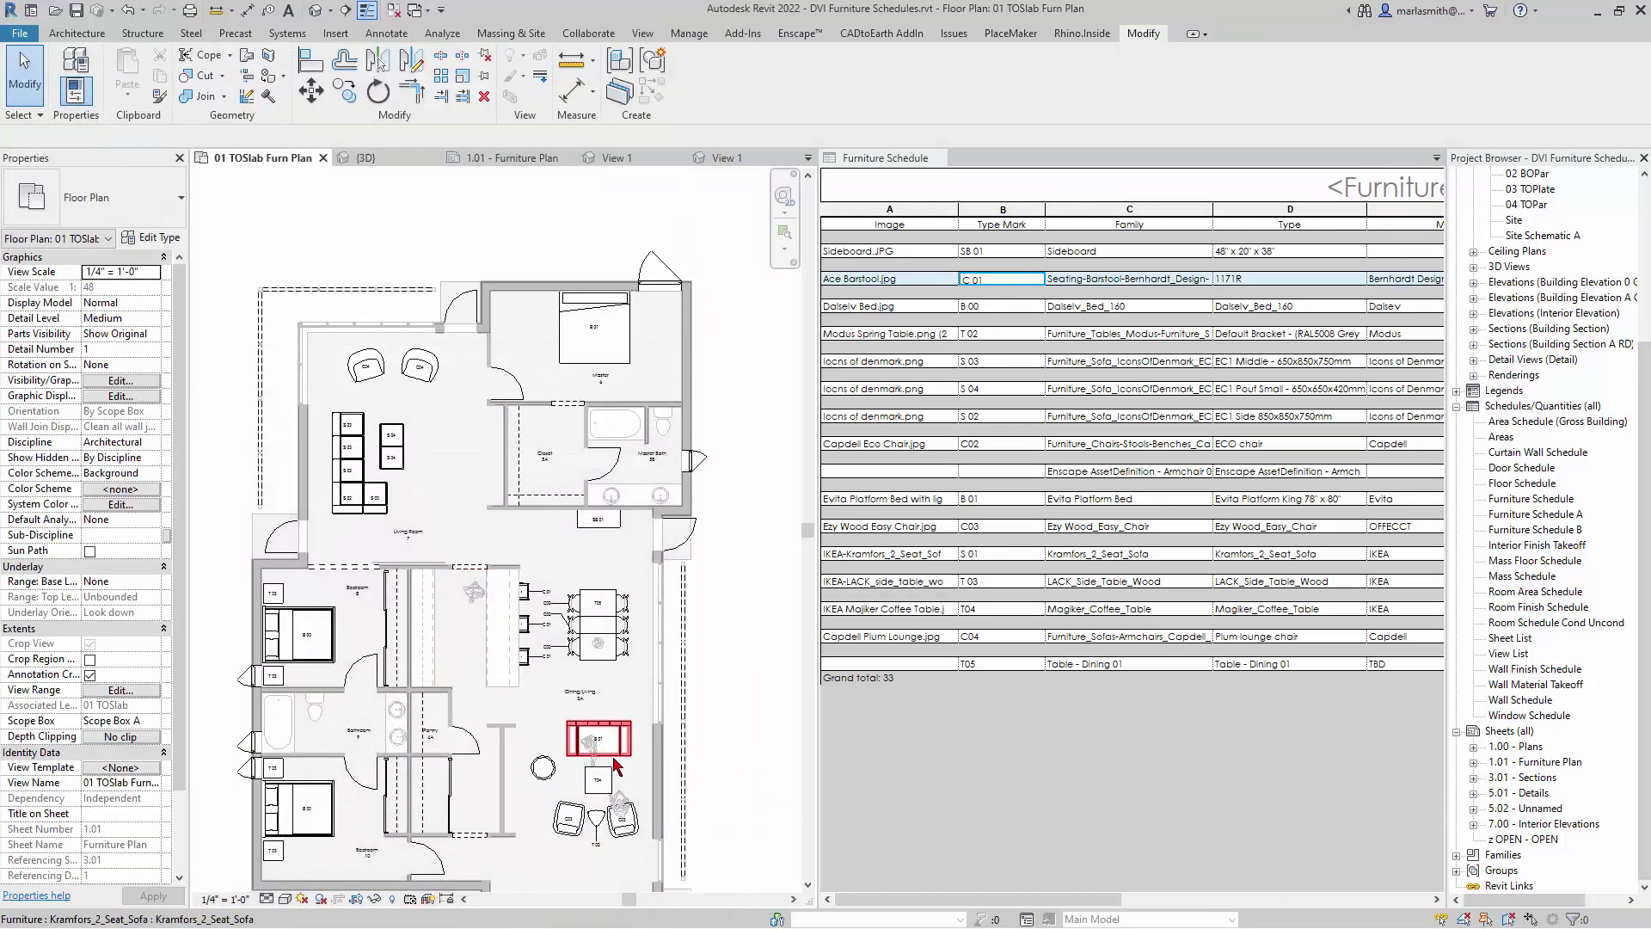
# - Hide the Planting category in the floor plan, using the seated person on the S 01 sofa as reference
pyautogui.scroll(2, 595, 744)
pyautogui.click(593, 750)
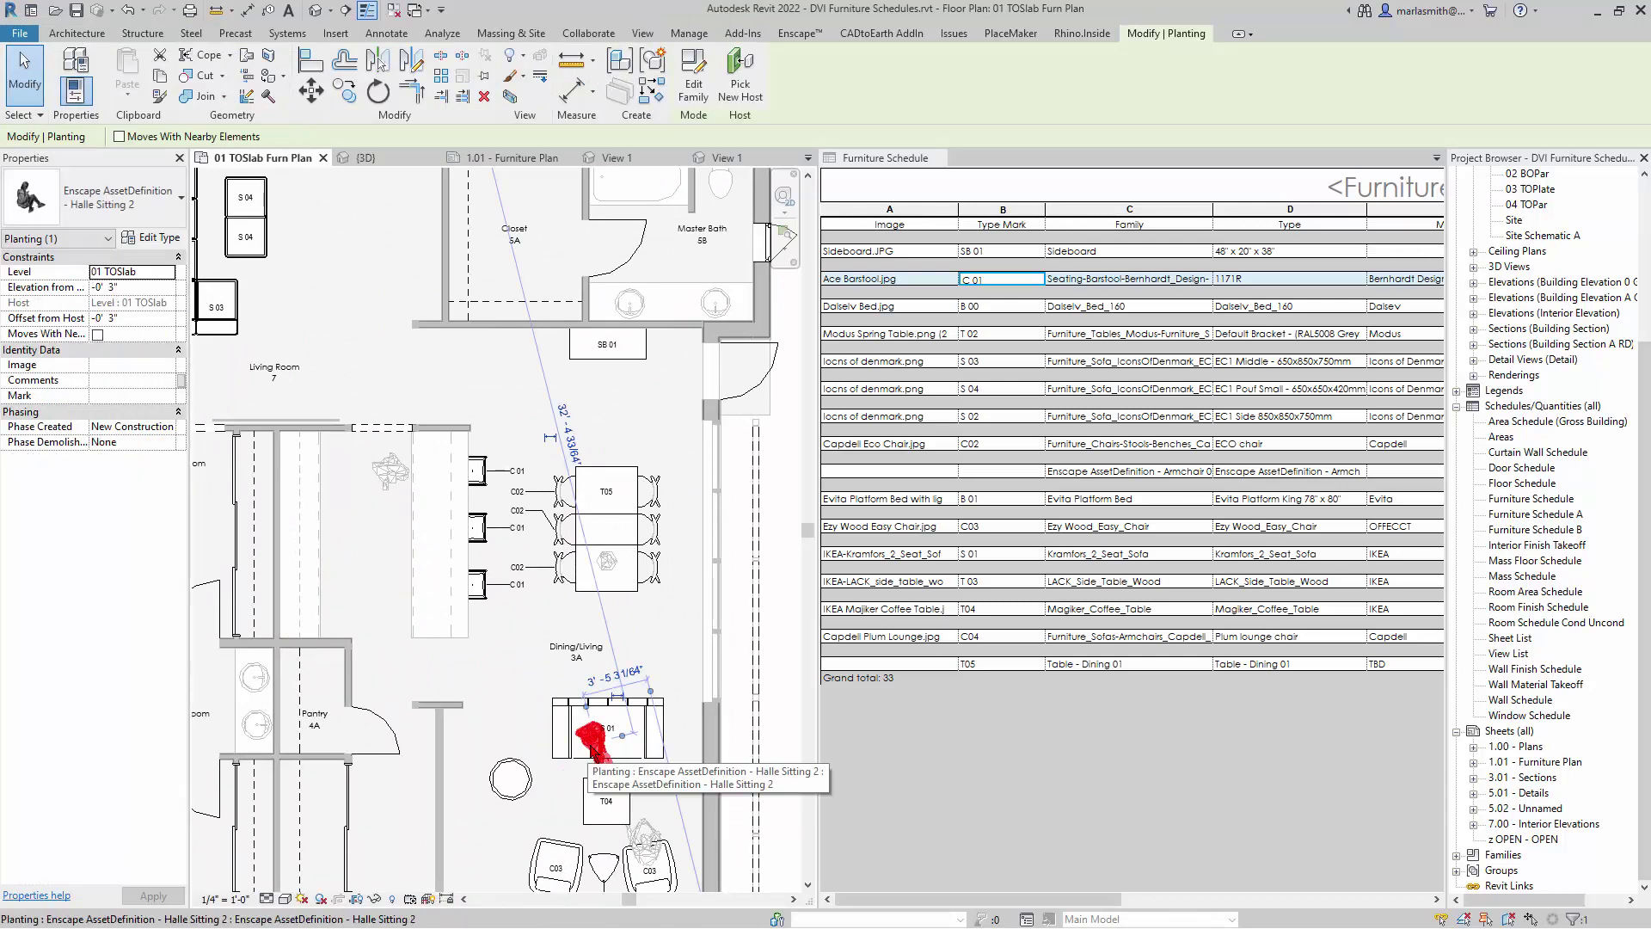
pyautogui.press('Escape')
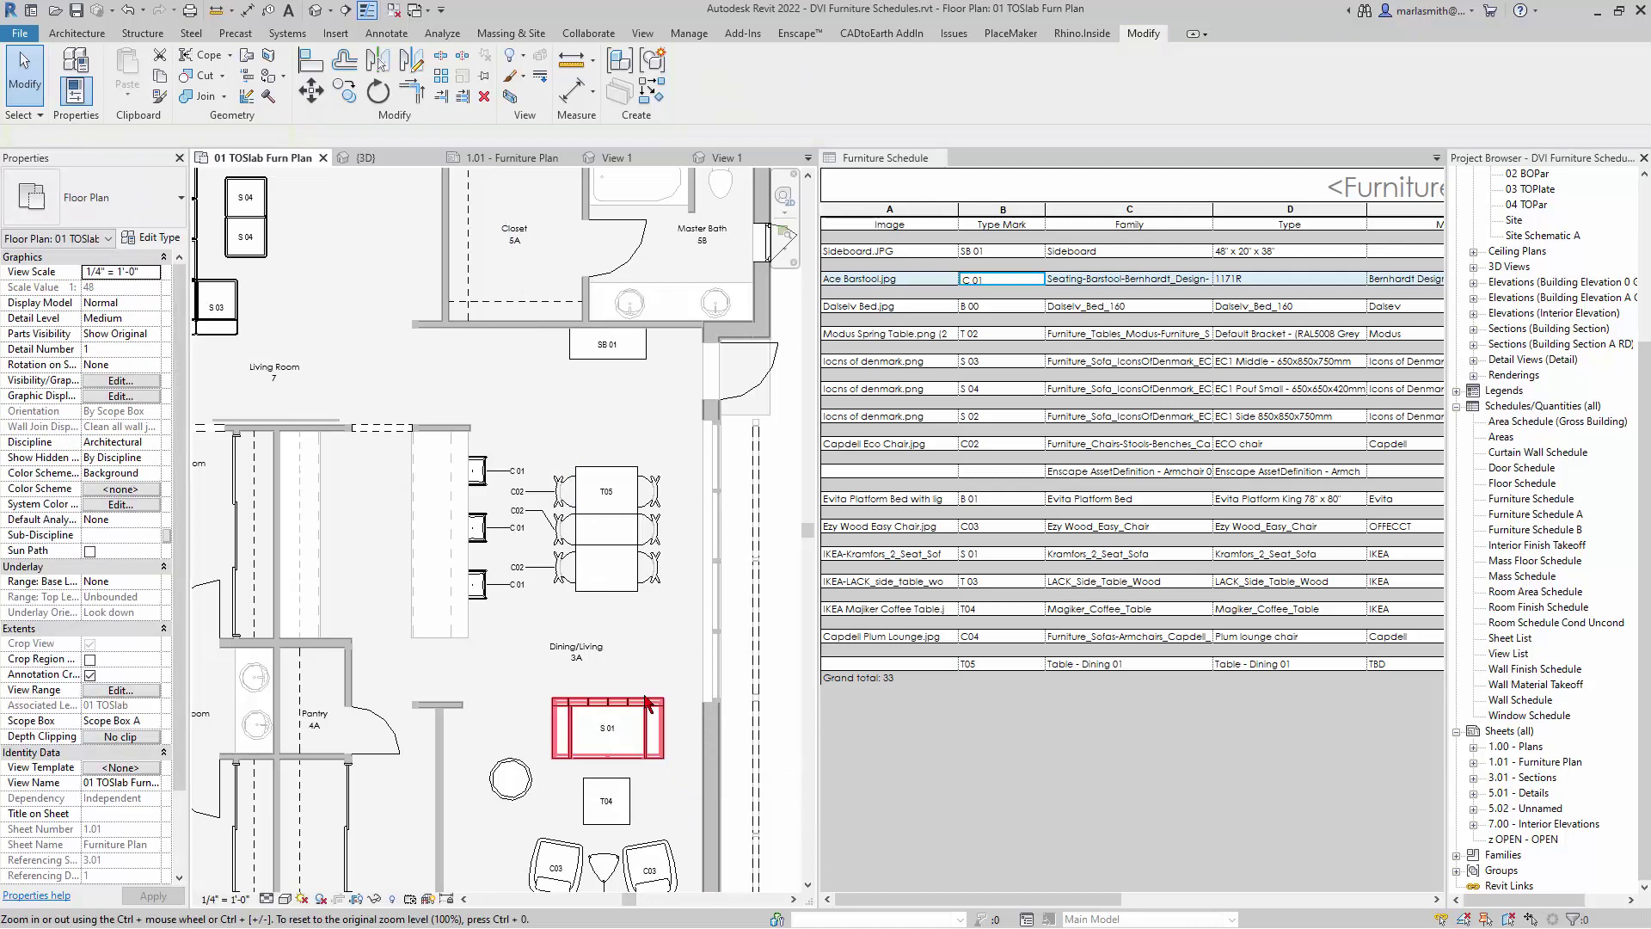
# - Check the footstool's category in its properties and review the whole furniture plan
pyautogui.click(513, 775)
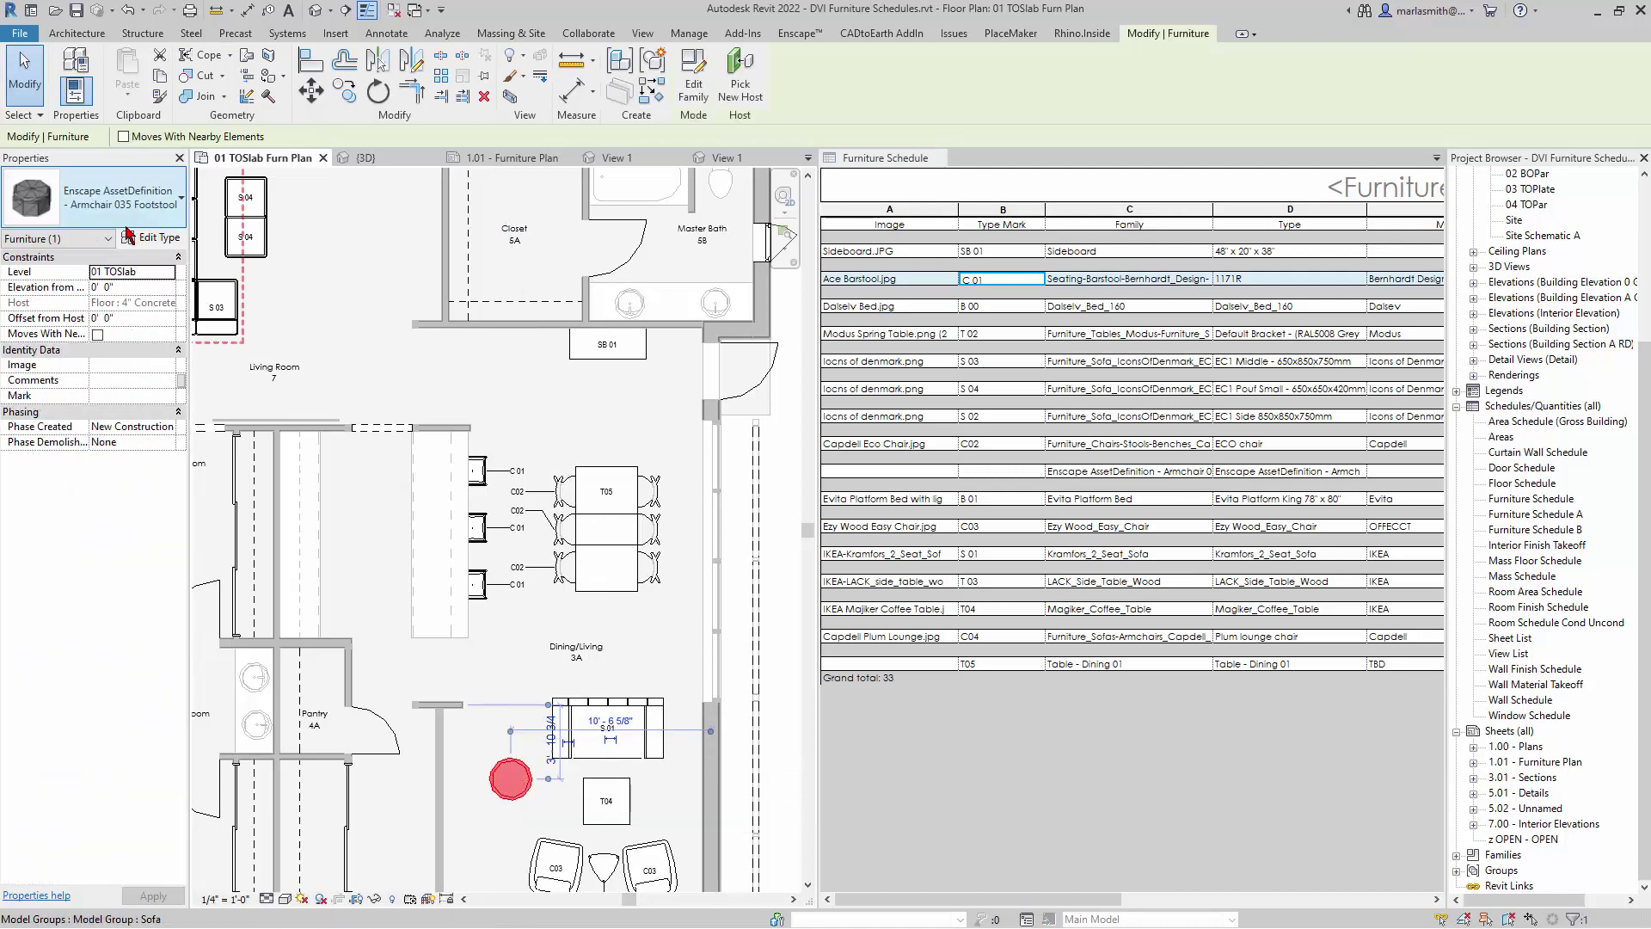
pyautogui.scroll(-3, 582, 503)
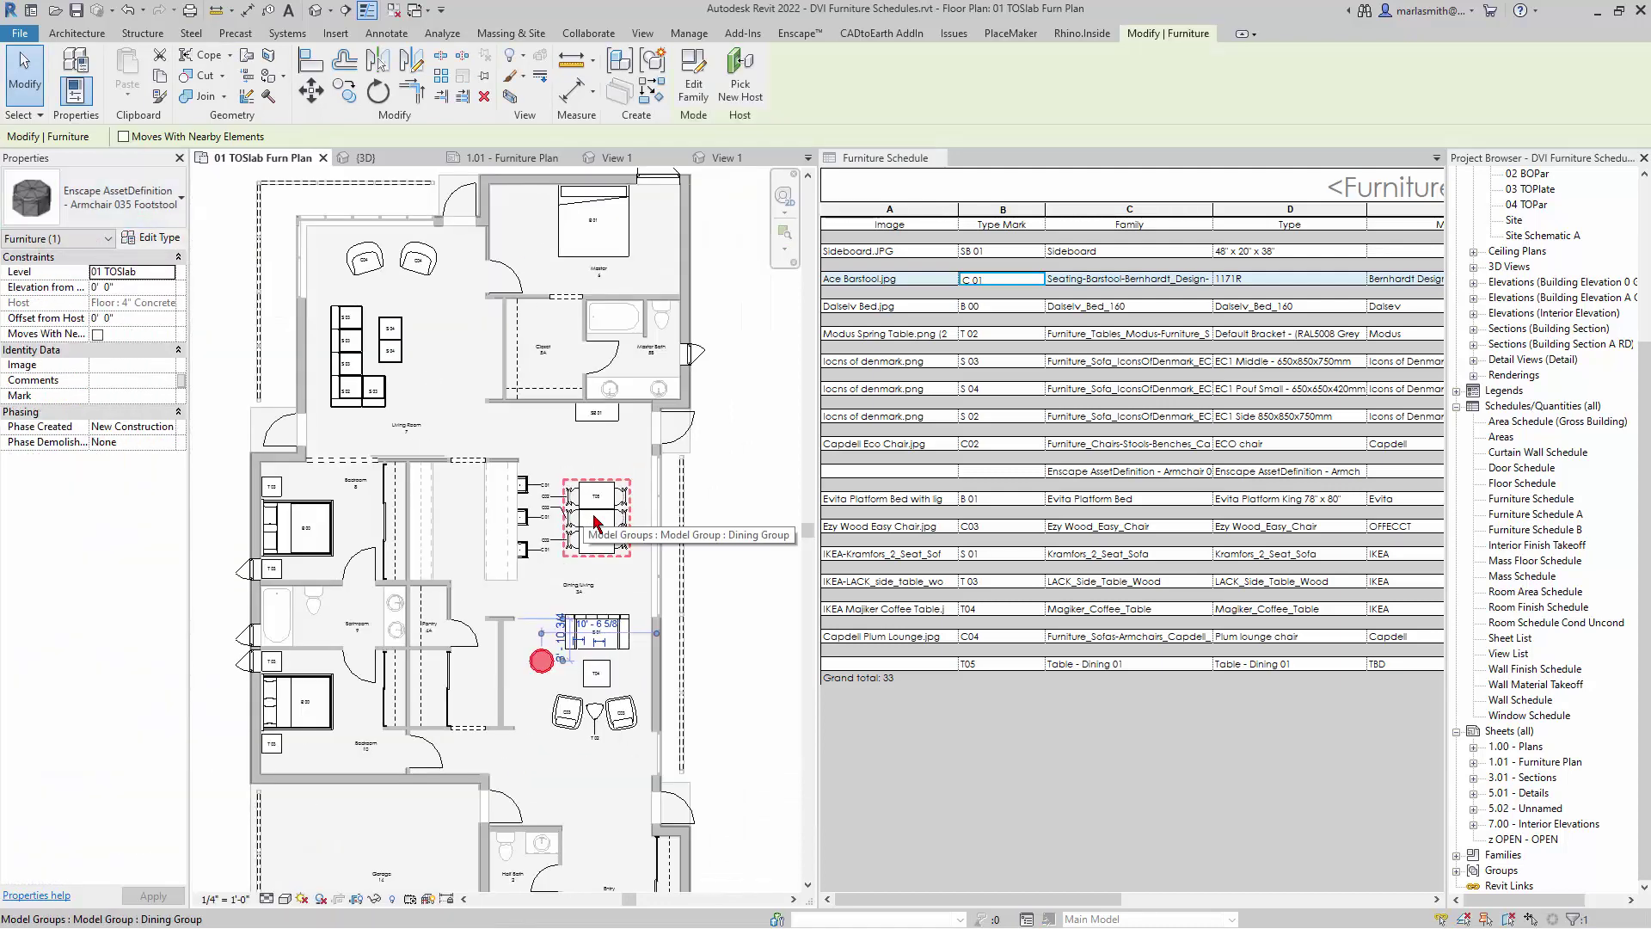
pyautogui.click(746, 651)
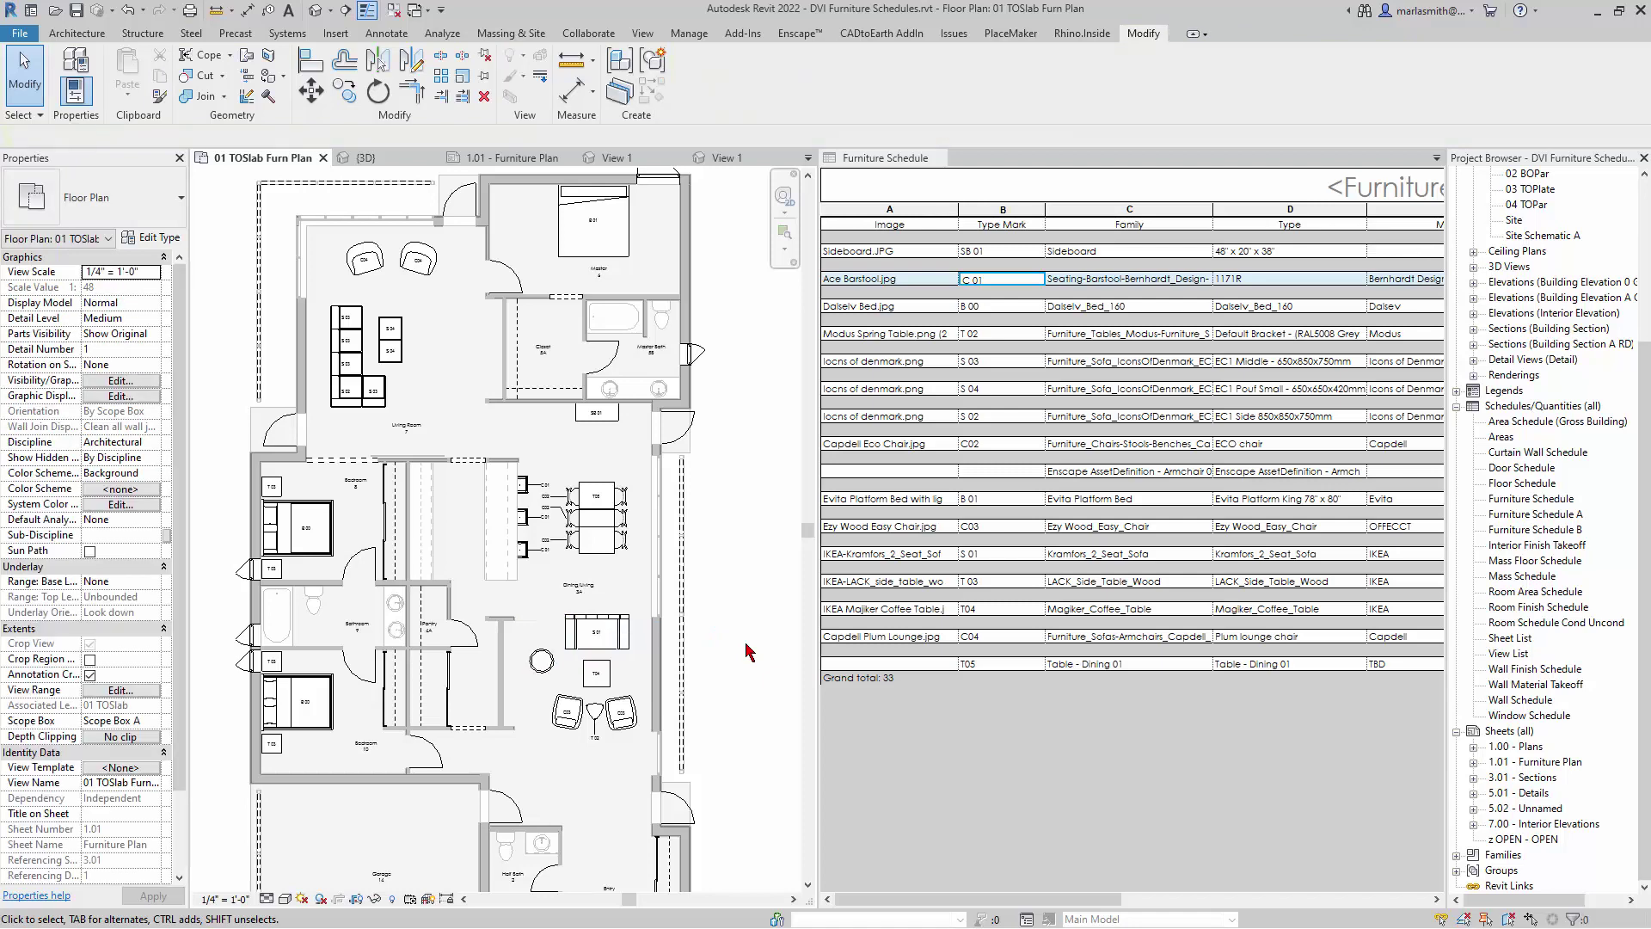
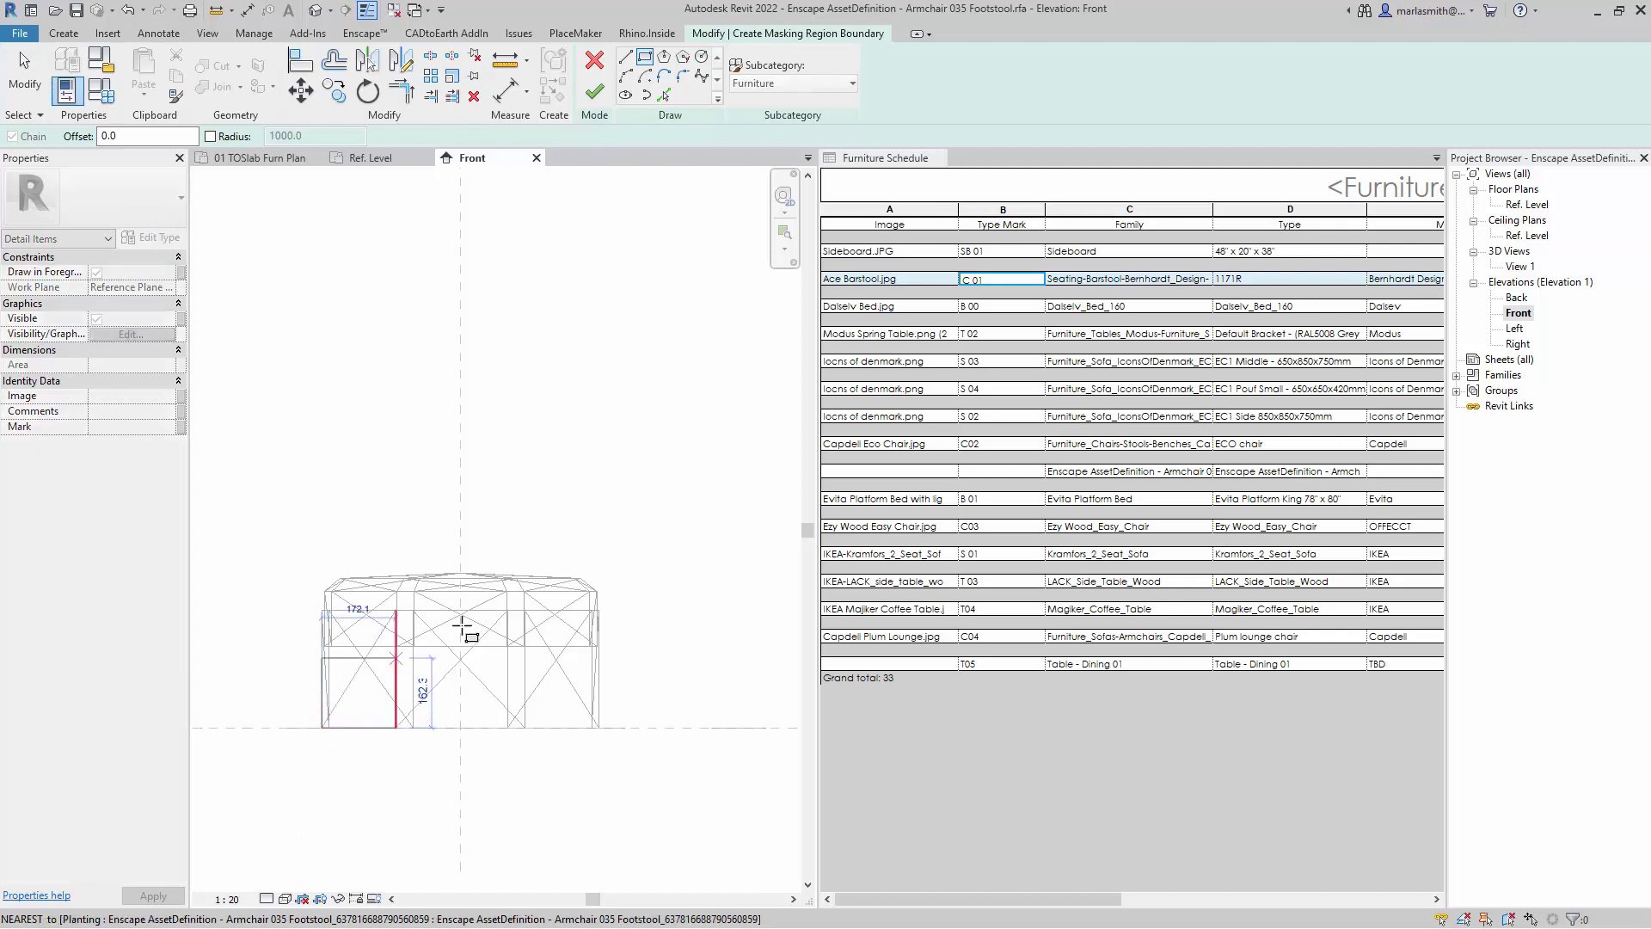
# - Create a rectangular masking region about 640 mm wide and 317 mm high over the footstool in the Front elevation
pyautogui.click(597, 591)
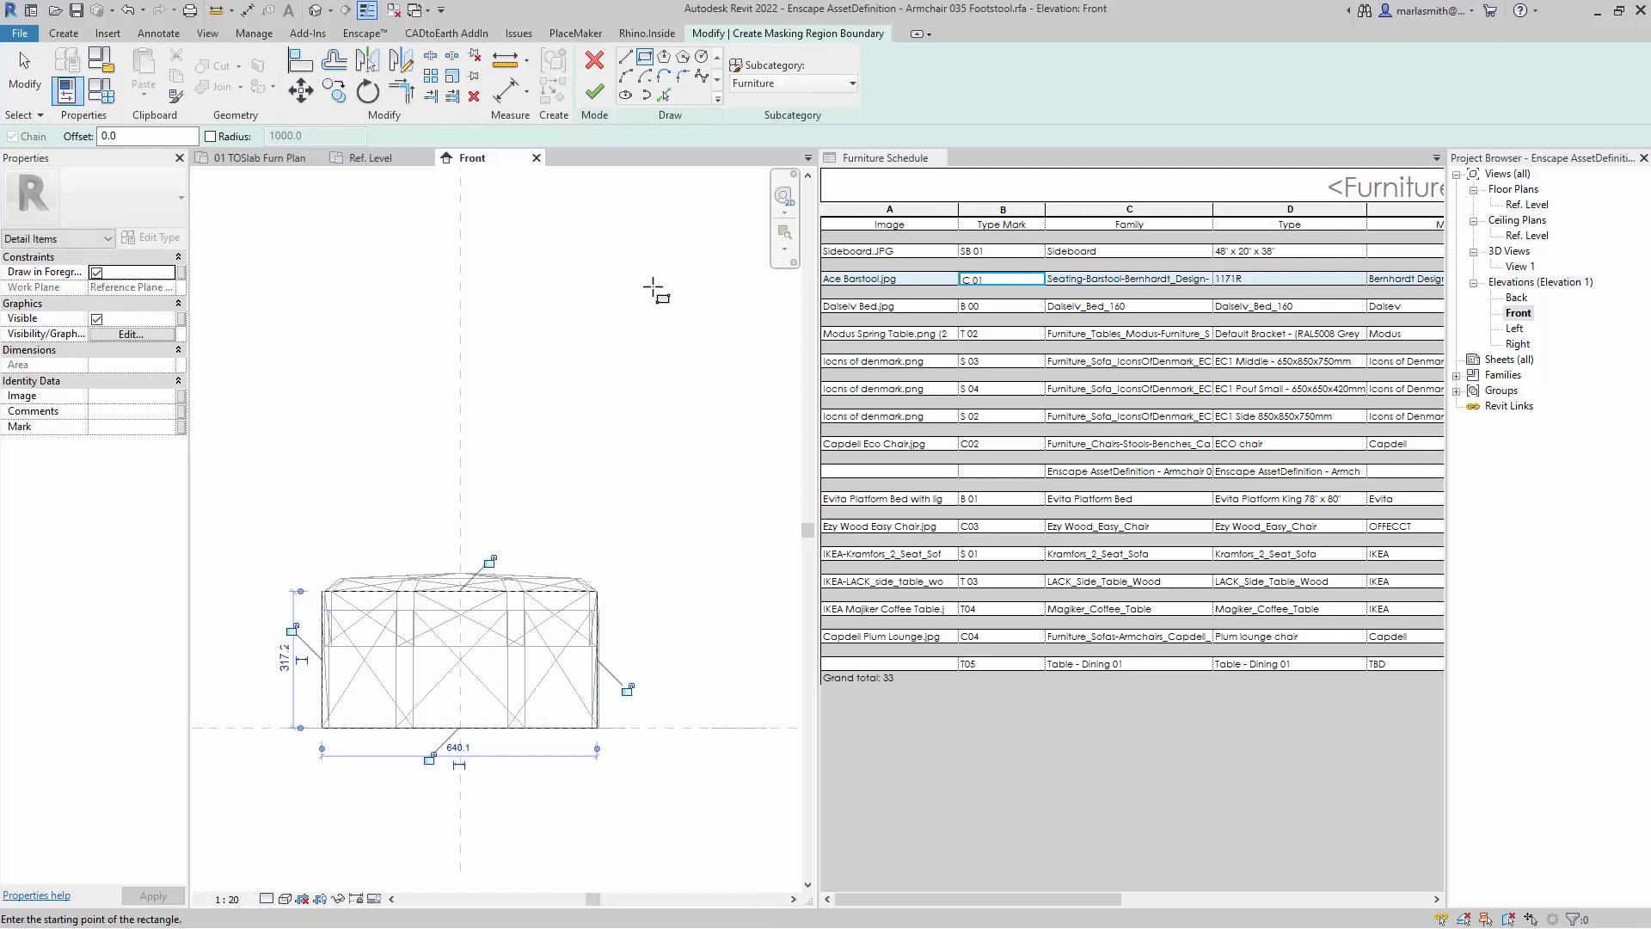
pyautogui.click(605, 97)
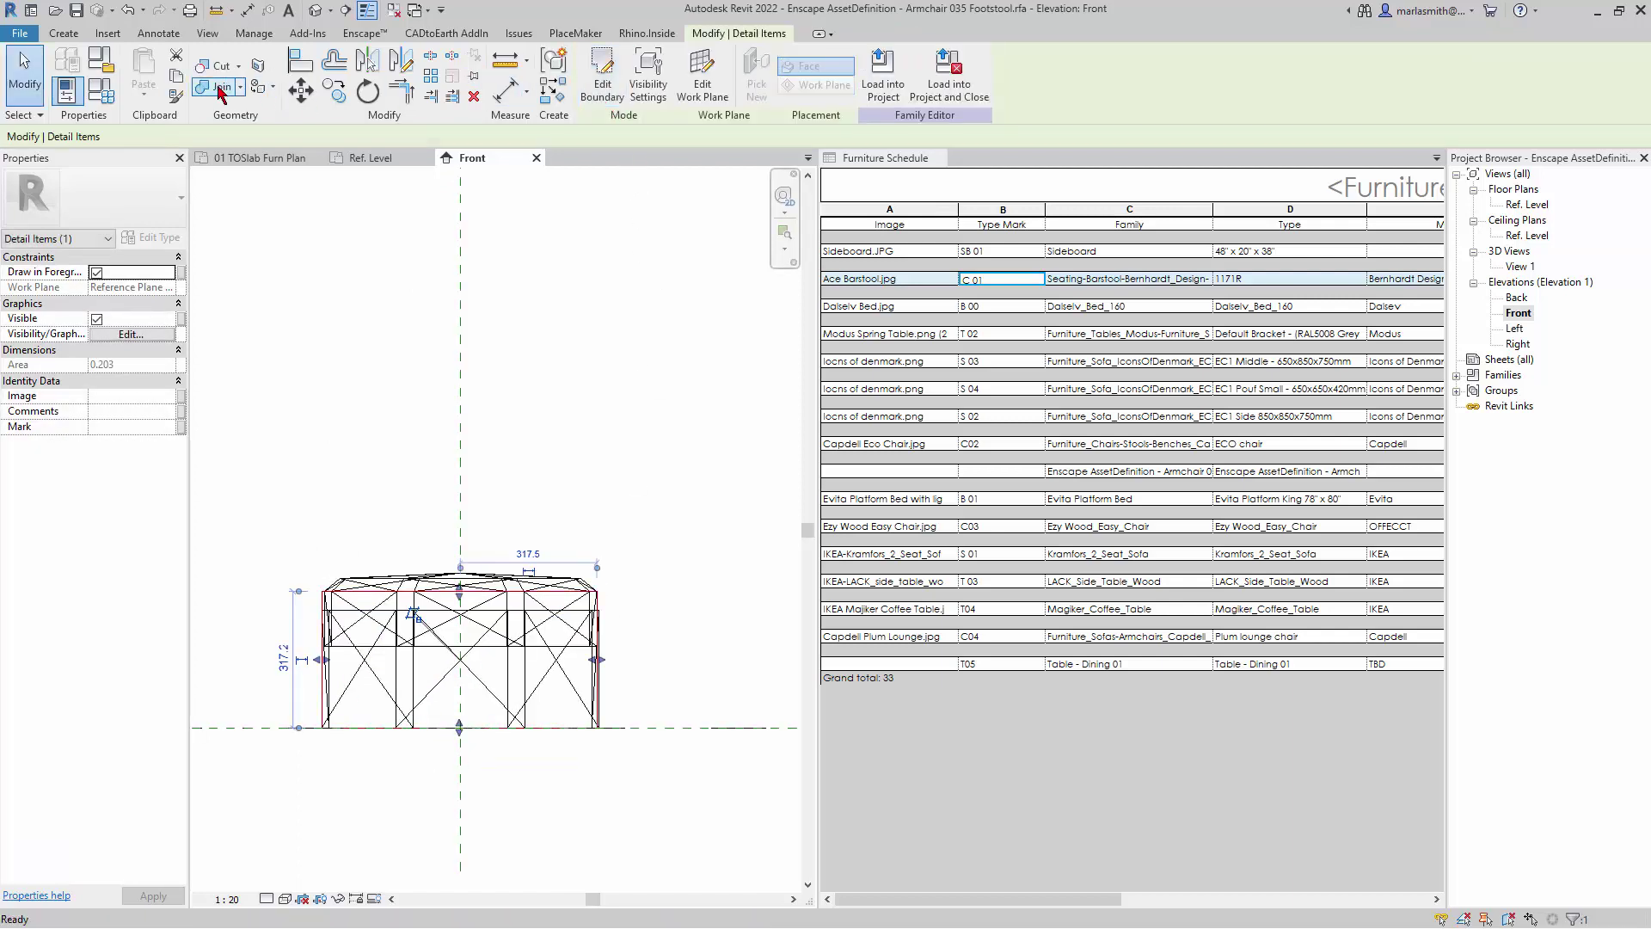
# - Start a masking region in the Front elevation and trace the footstool's domed top from its right upper corner over the centre peak to the left
pyautogui.click(159, 32)
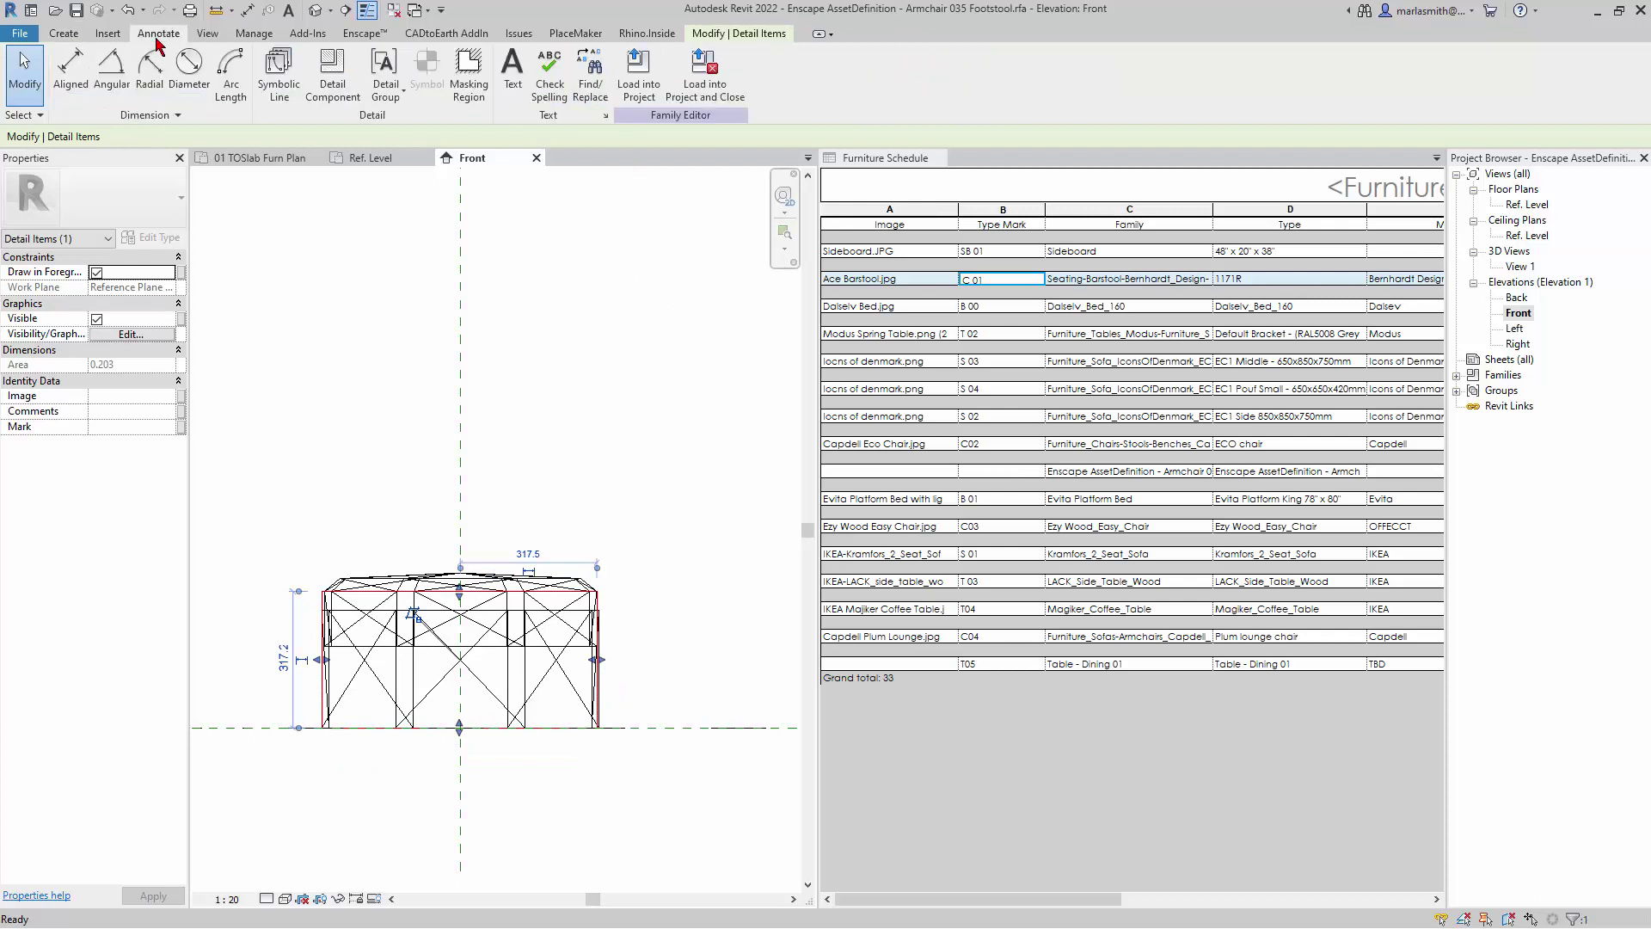
pyautogui.click(278, 73)
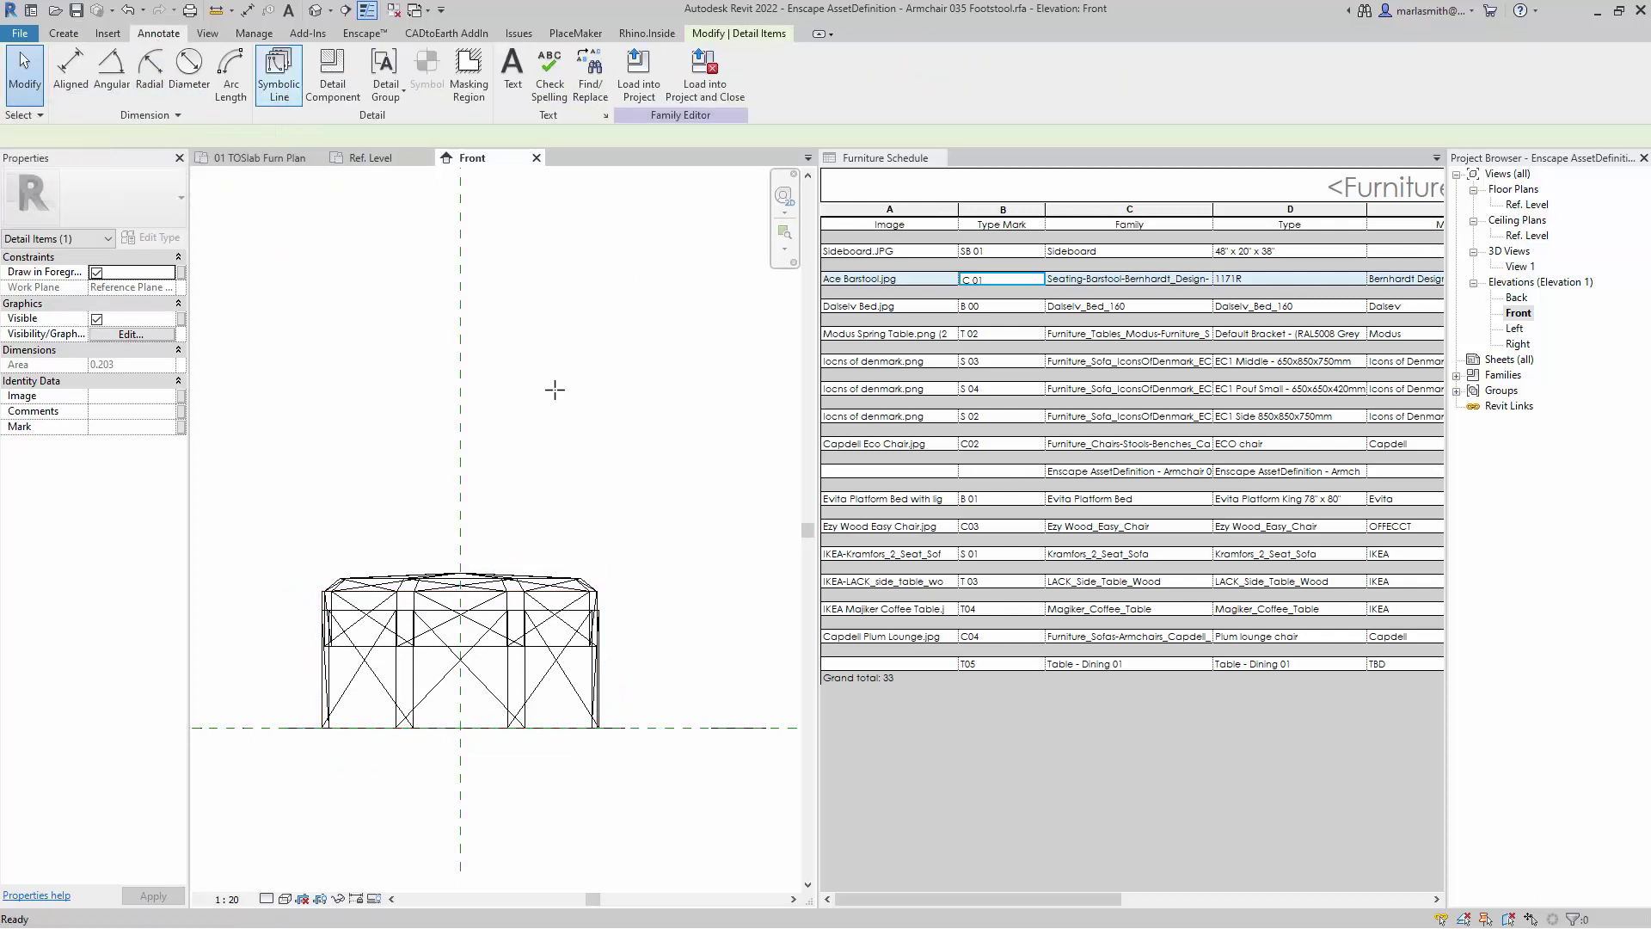
pyautogui.click(158, 34)
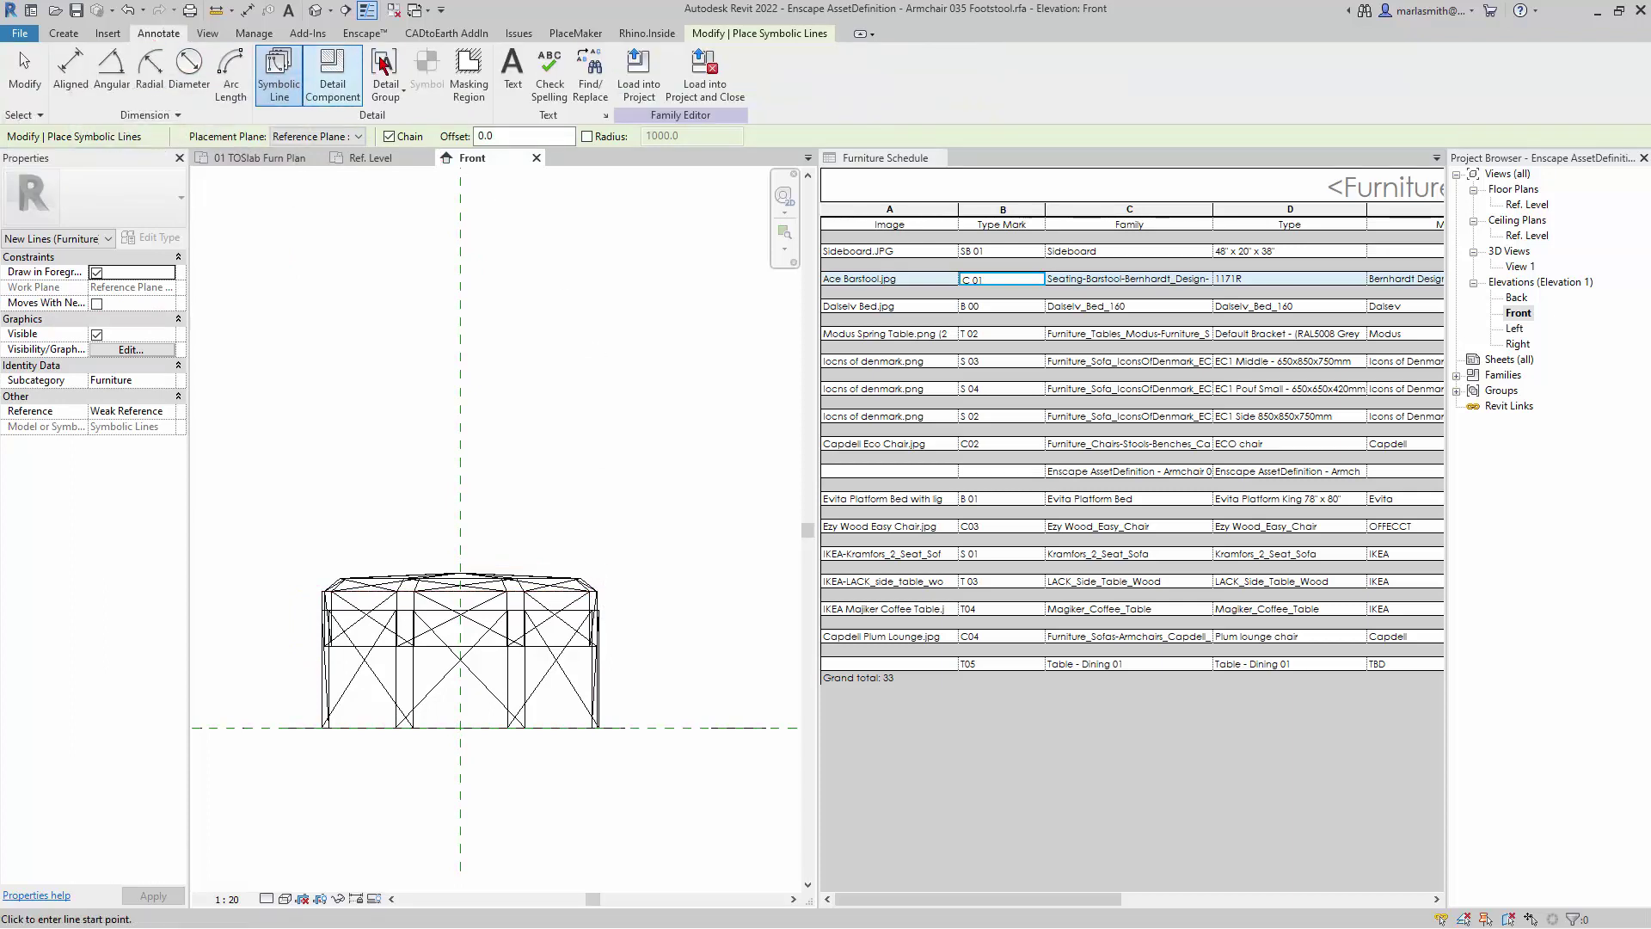
pyautogui.click(469, 73)
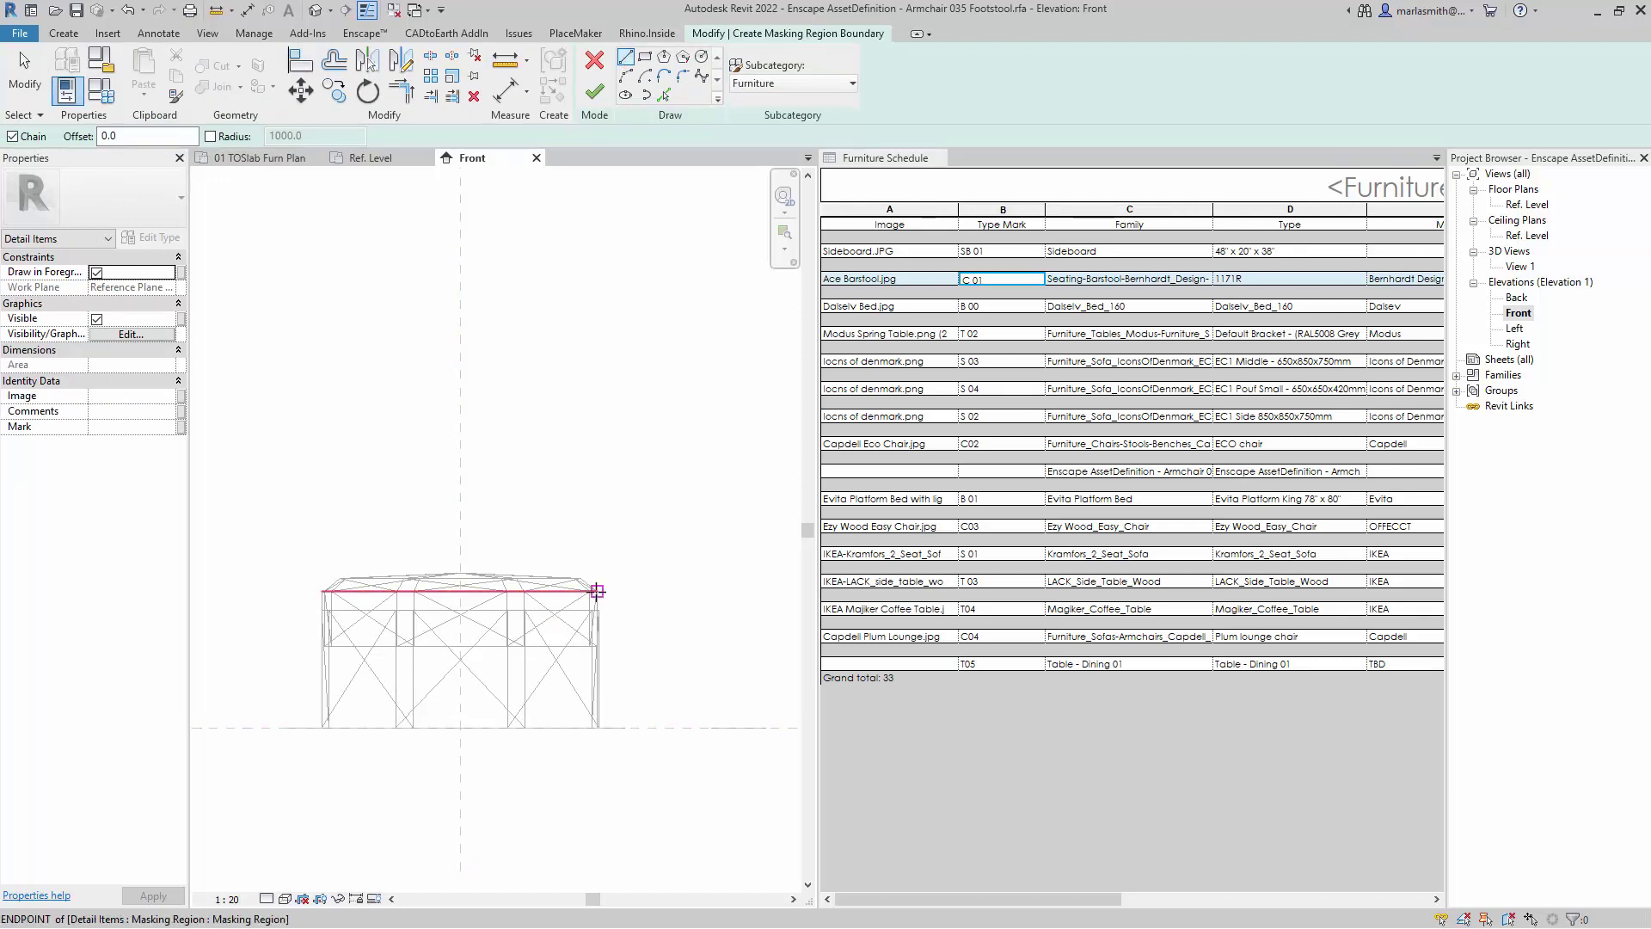
pyautogui.click(589, 581)
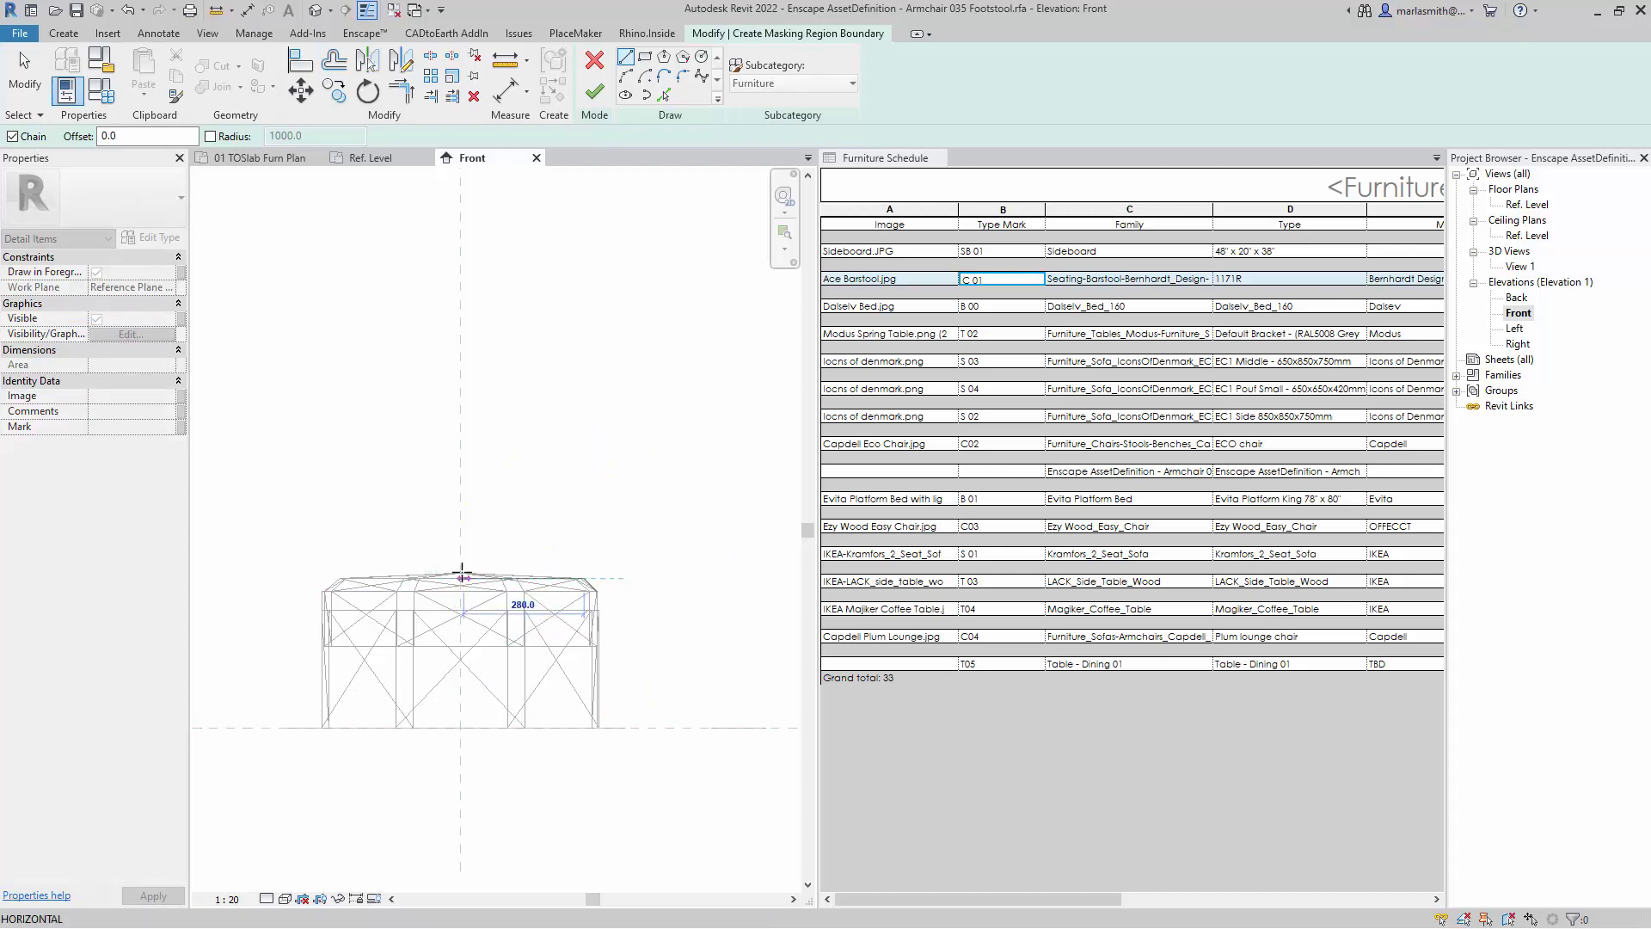
pyautogui.scroll(3, 462, 569)
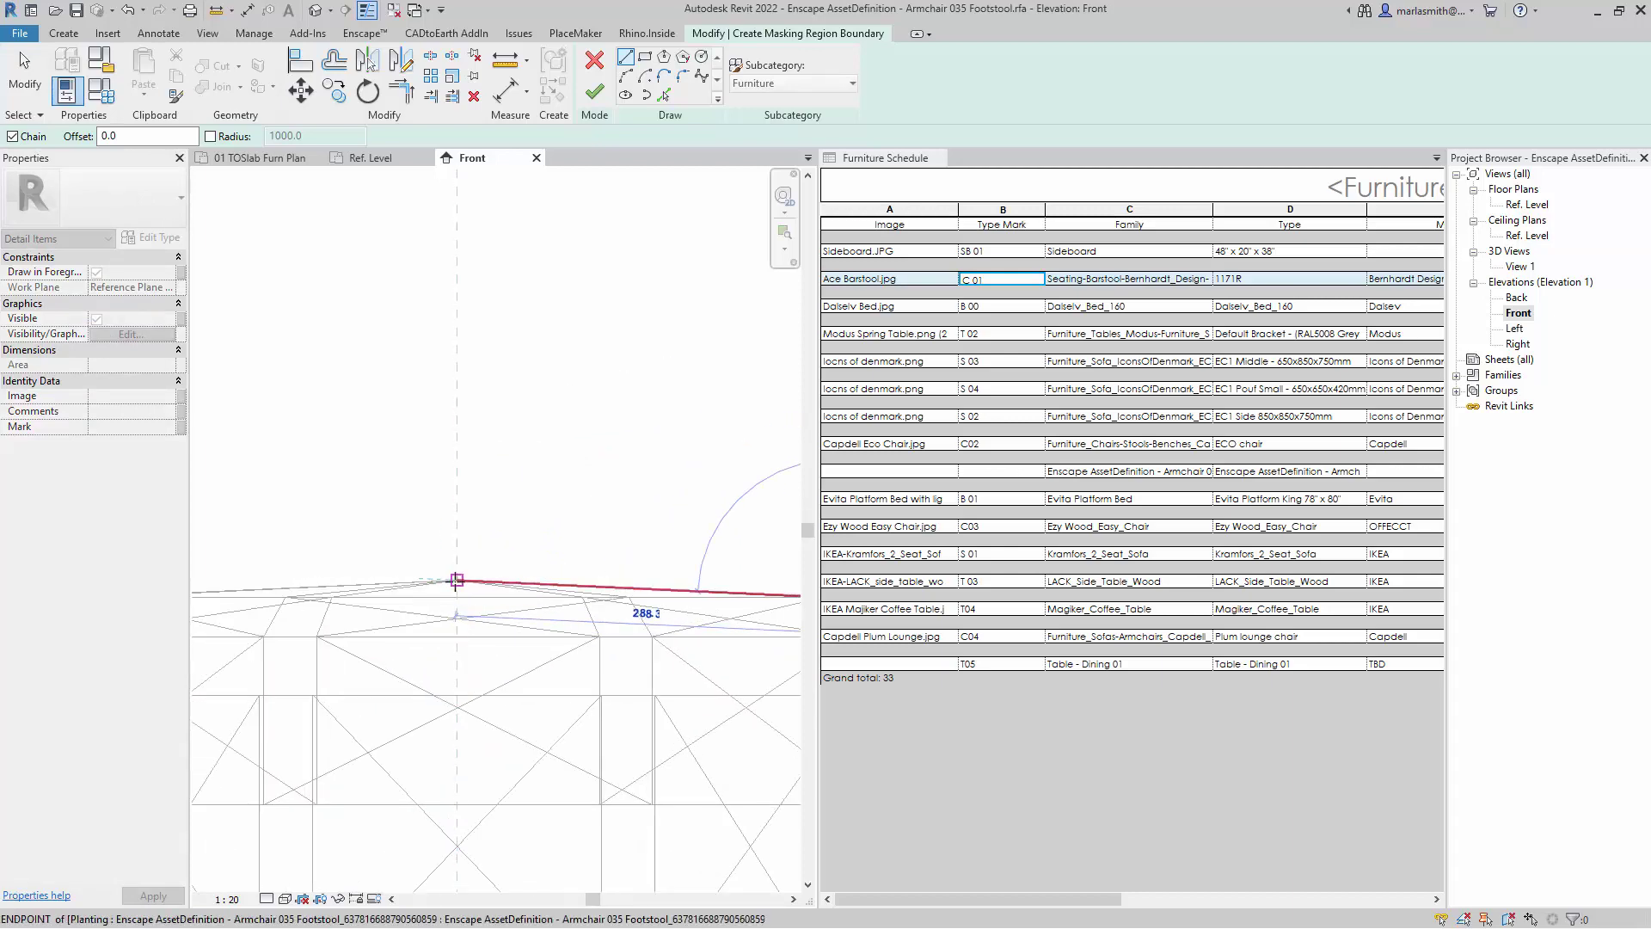
pyautogui.click(461, 571)
pyautogui.scroll(-2, 481, 559)
pyautogui.scroll(3, 327, 557)
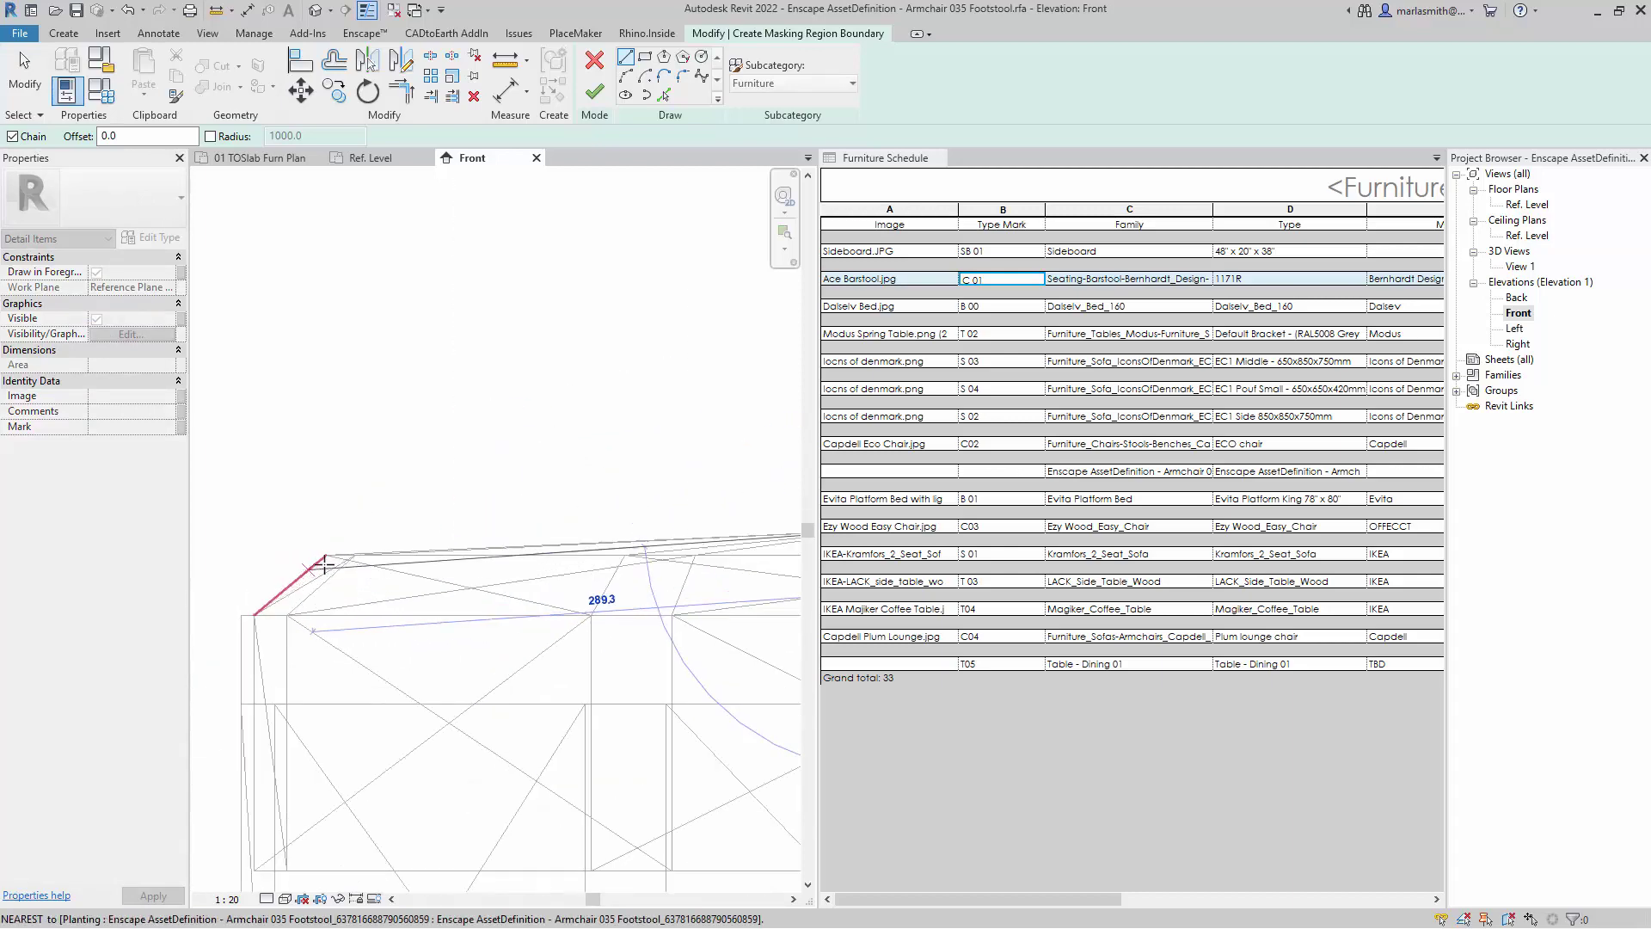
pyautogui.scroll(-2, 322, 557)
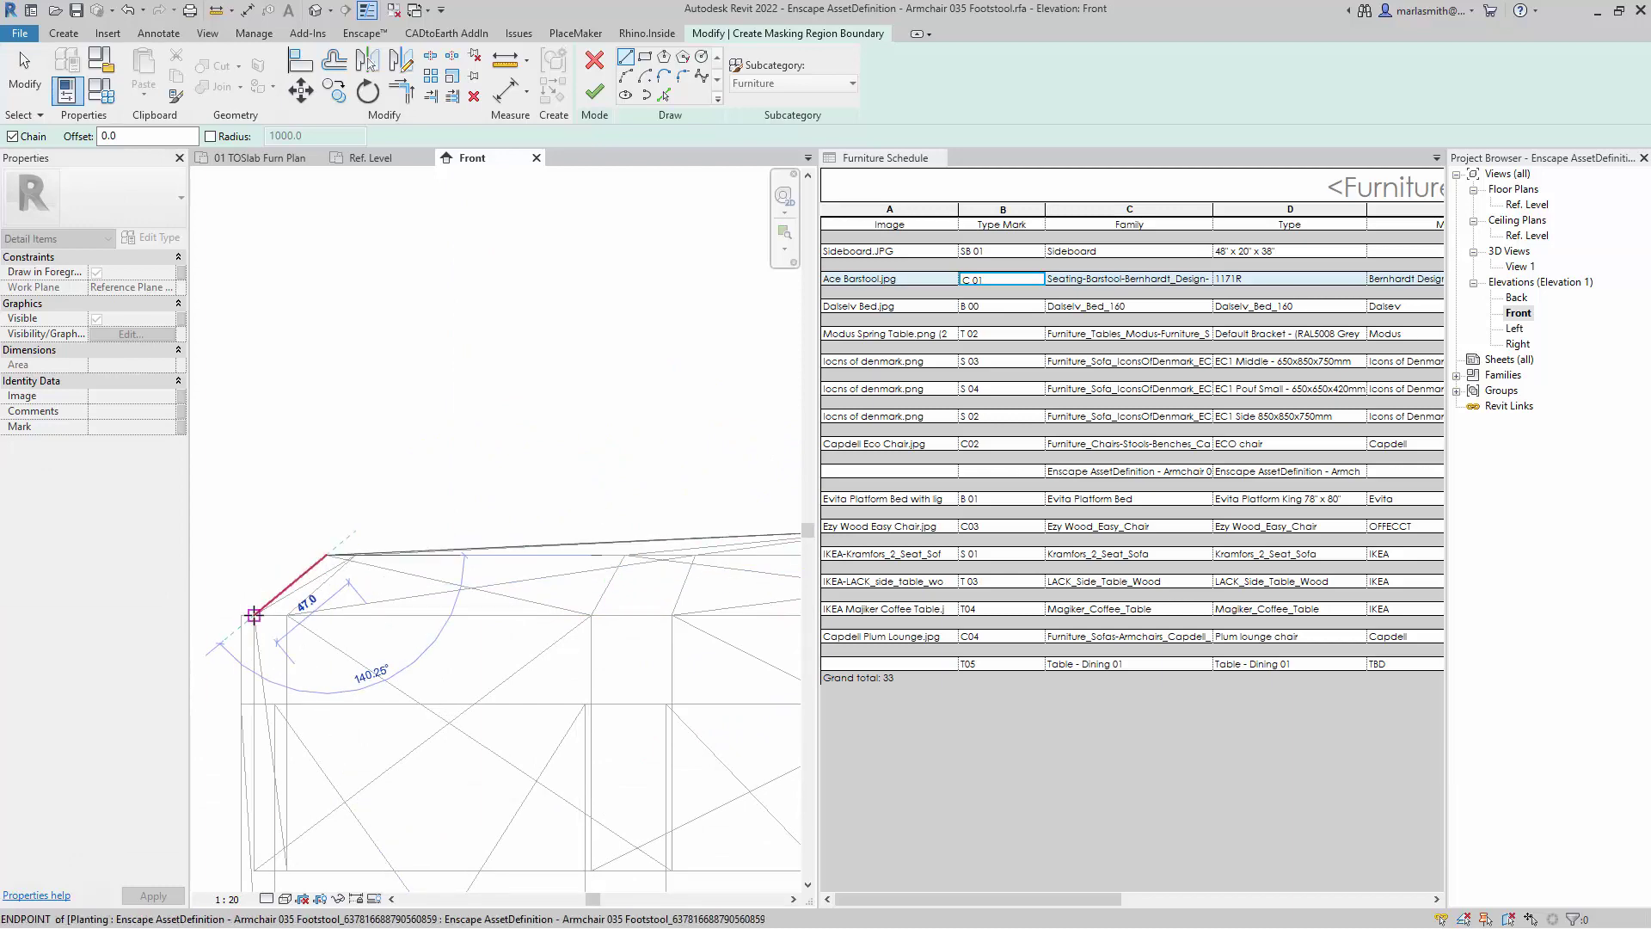
# - Close the masking region boundary down the left bevel, along the cushion's straight edge and up the right bevel, and finish the sketch
pyautogui.click(250, 607)
pyautogui.scroll(1, 254, 598)
pyautogui.scroll(-2, 253, 598)
pyautogui.scroll(2, 555, 594)
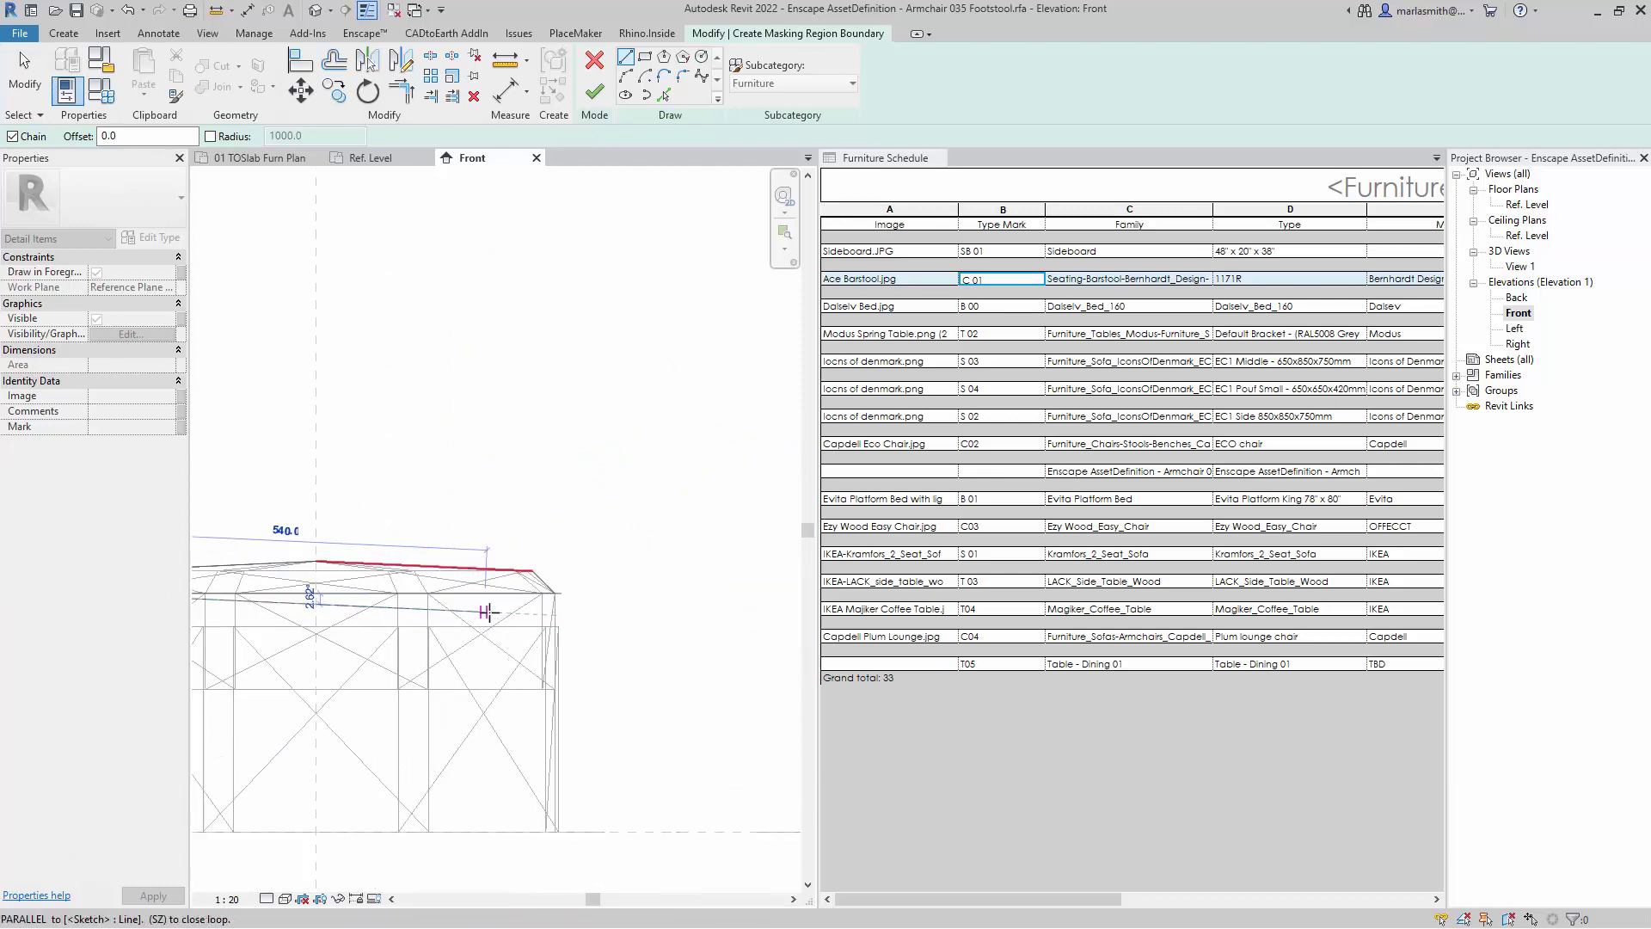
pyautogui.click(559, 598)
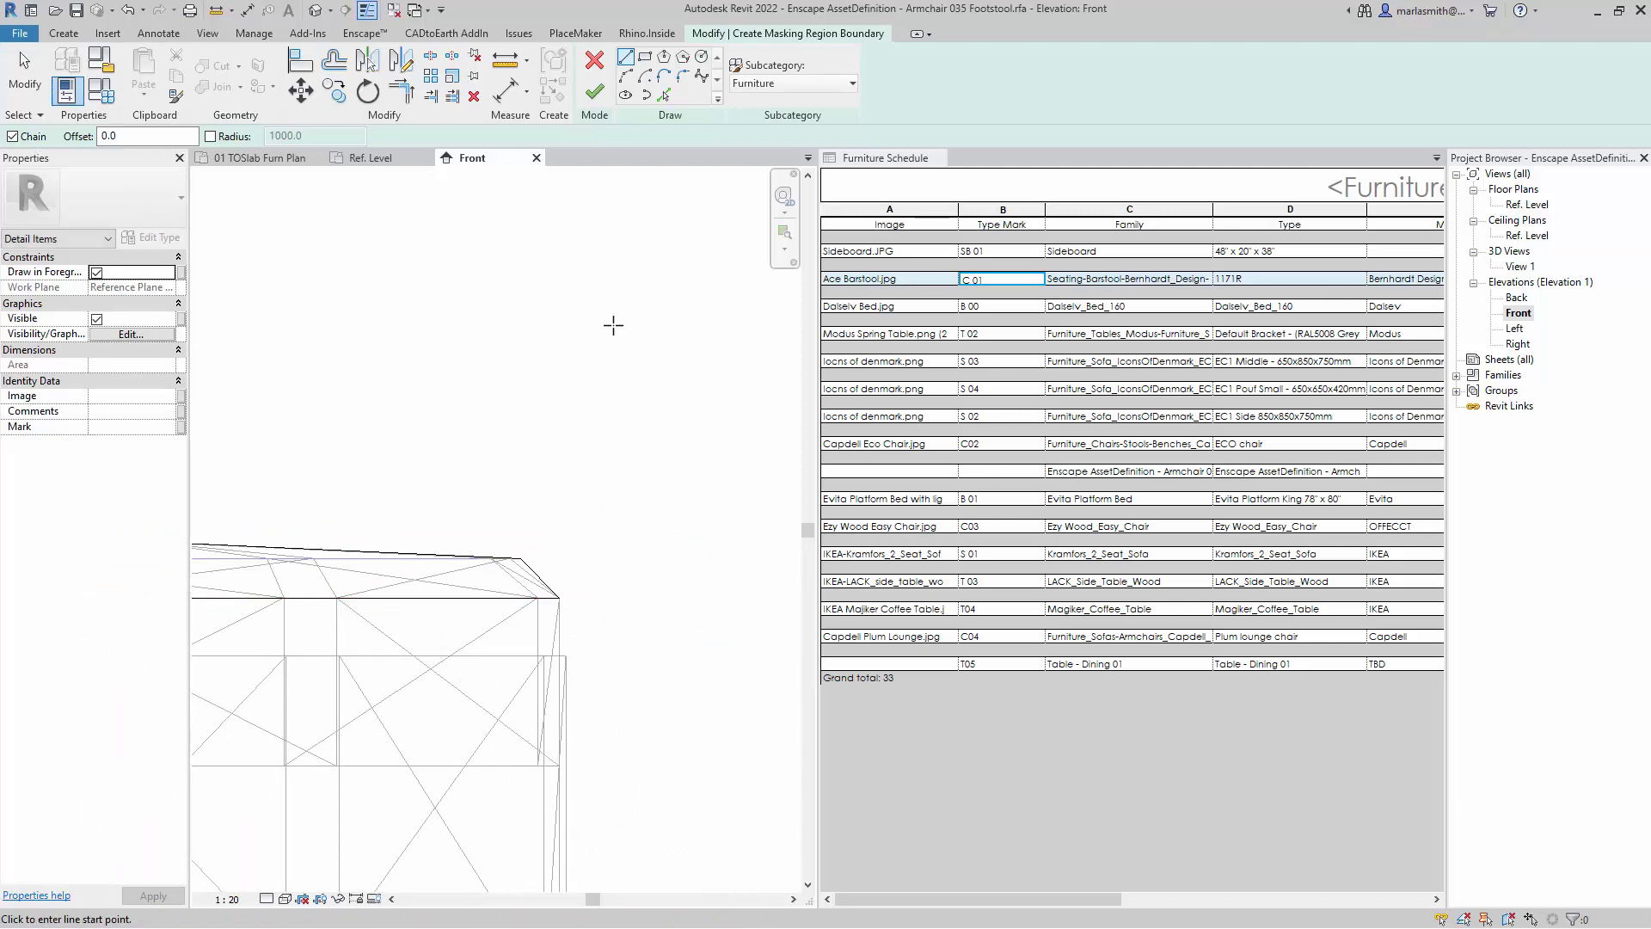
pyautogui.click(595, 92)
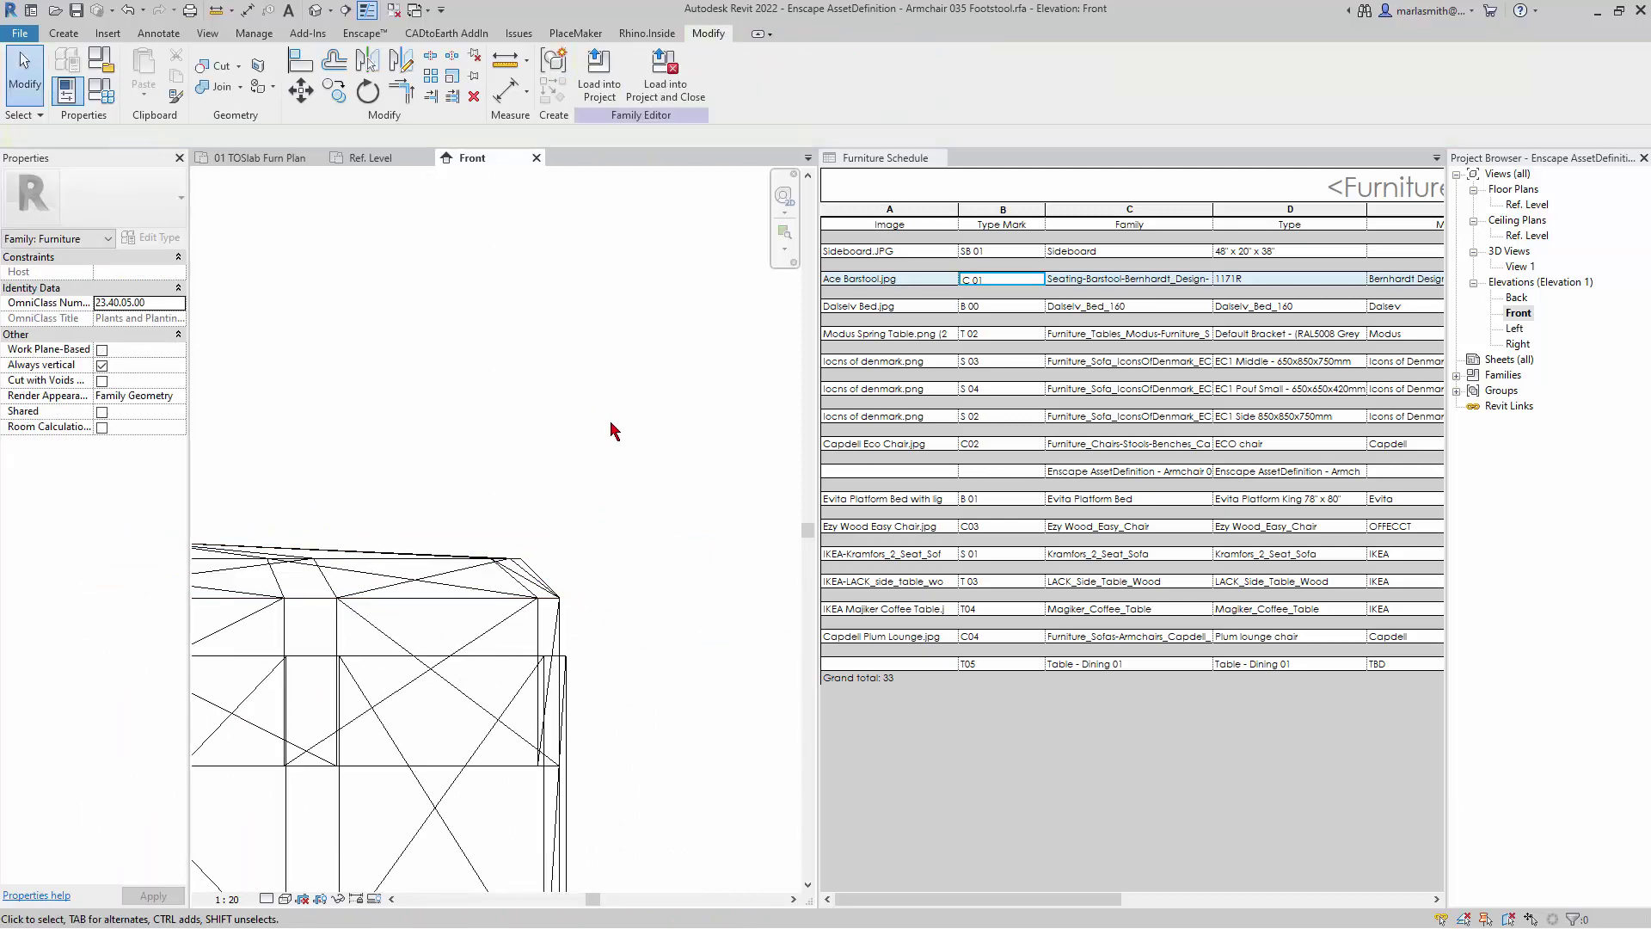
# - Set the nested footstool mesh's visibility to 3D and Left/Right views only, with Front/Back and Plan/RCP off
pyautogui.scroll(-2, 606, 464)
pyautogui.click(538, 535)
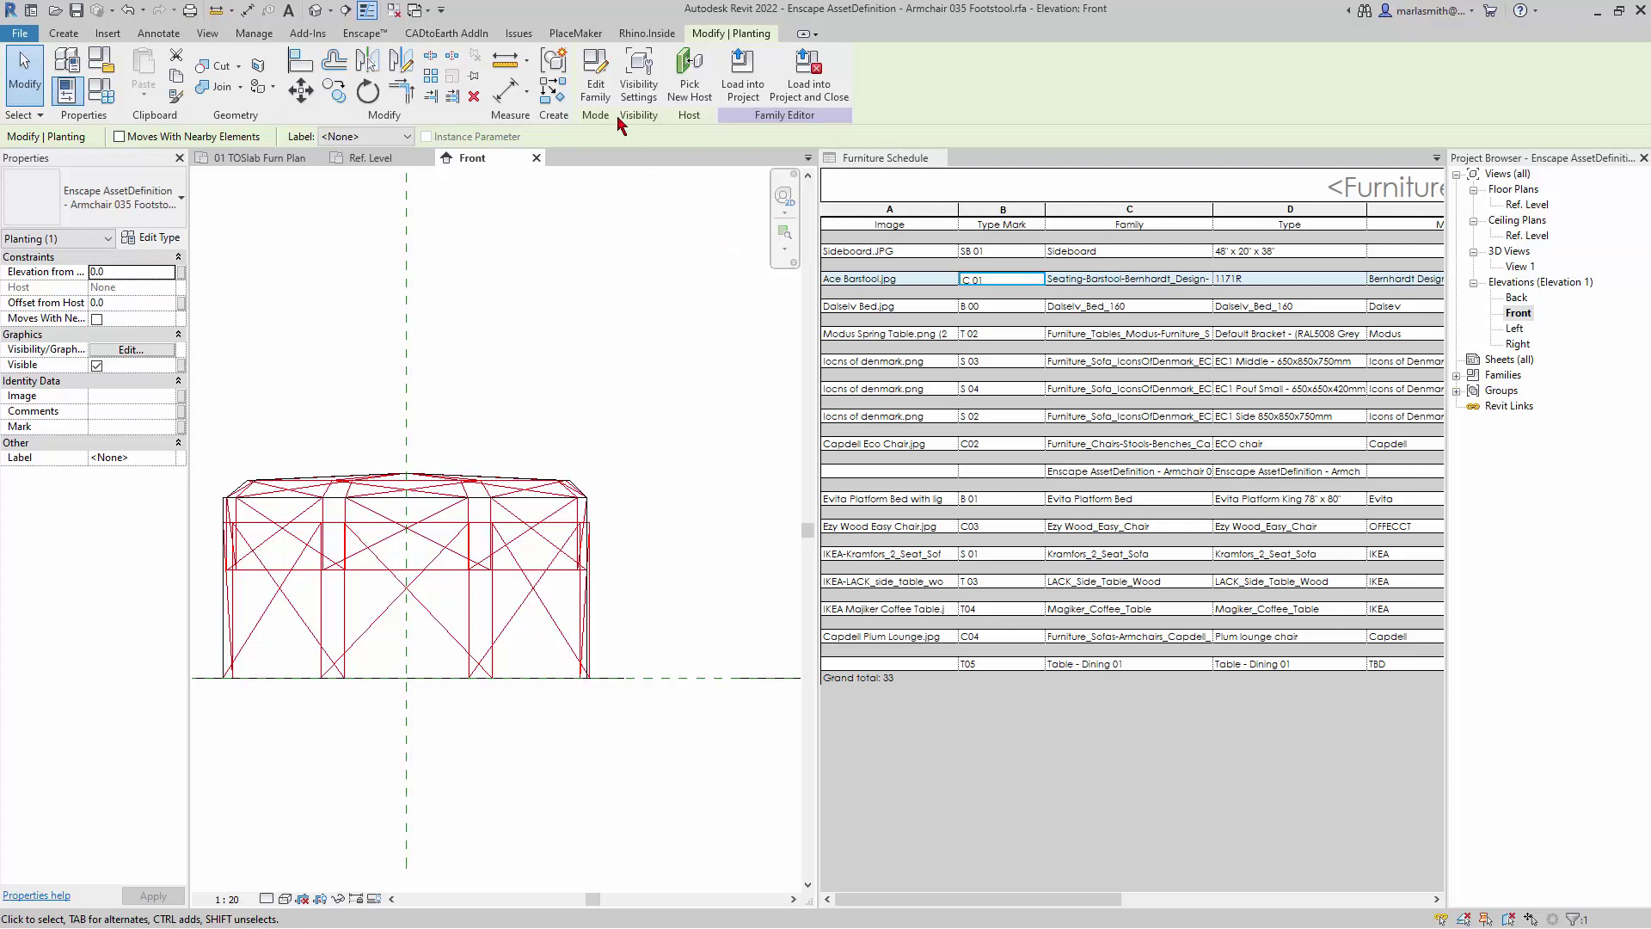
pyautogui.click(637, 84)
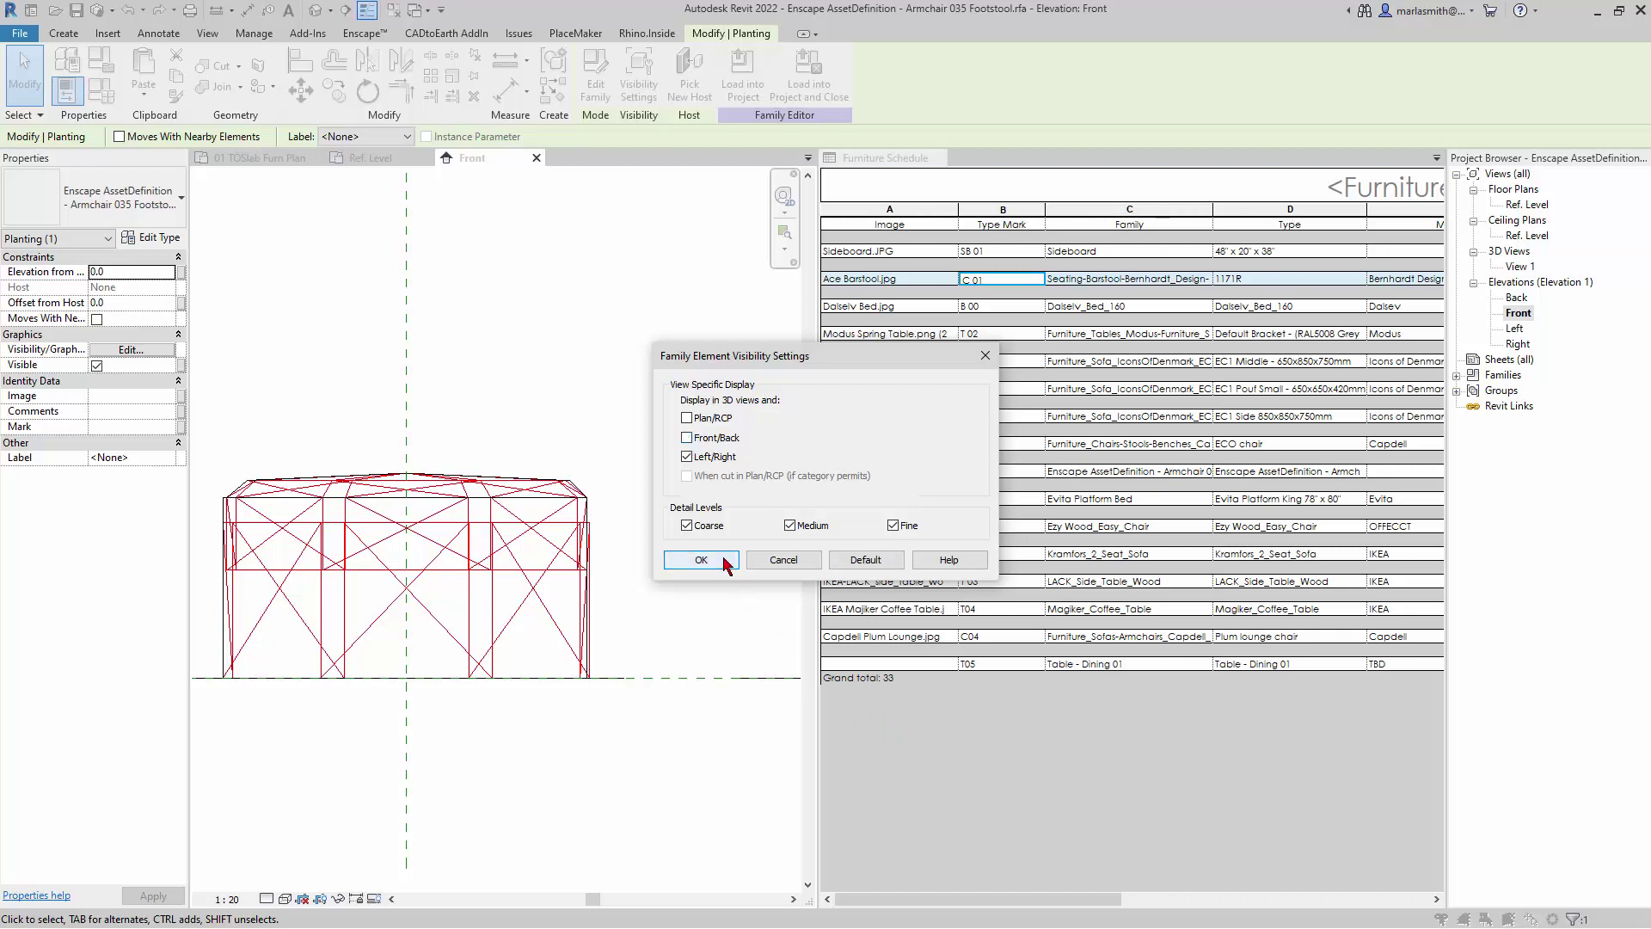
pyautogui.click(724, 560)
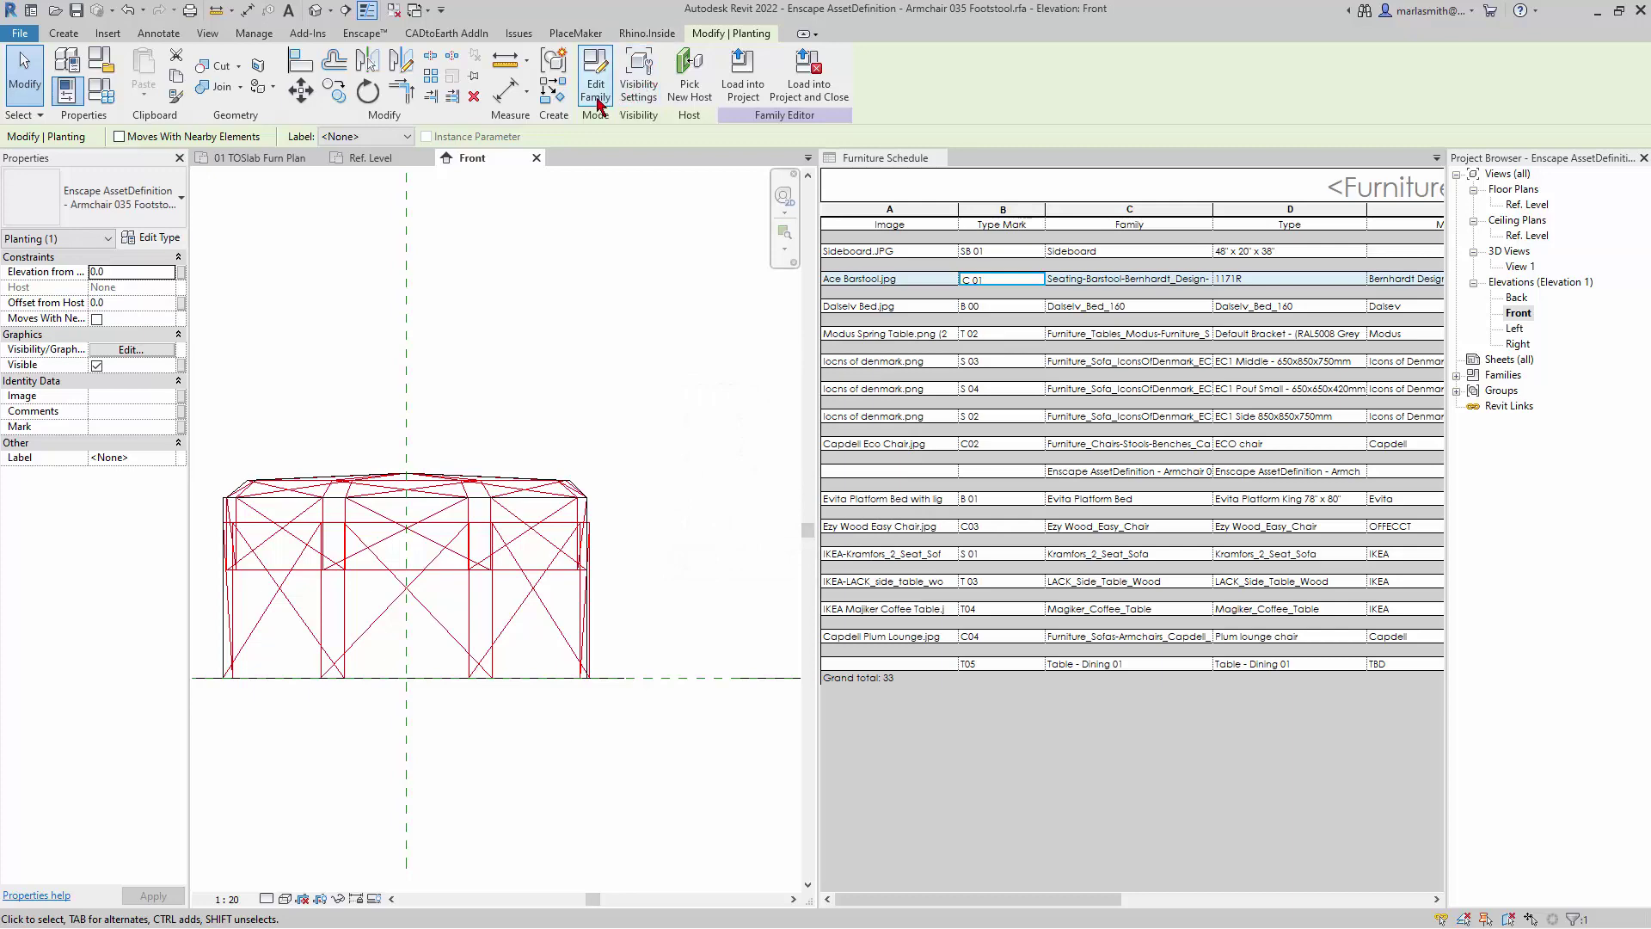
# - Load the edited footstool family into the DVI Furniture Schedules project, overwriting the existing version
pyautogui.click(743, 86)
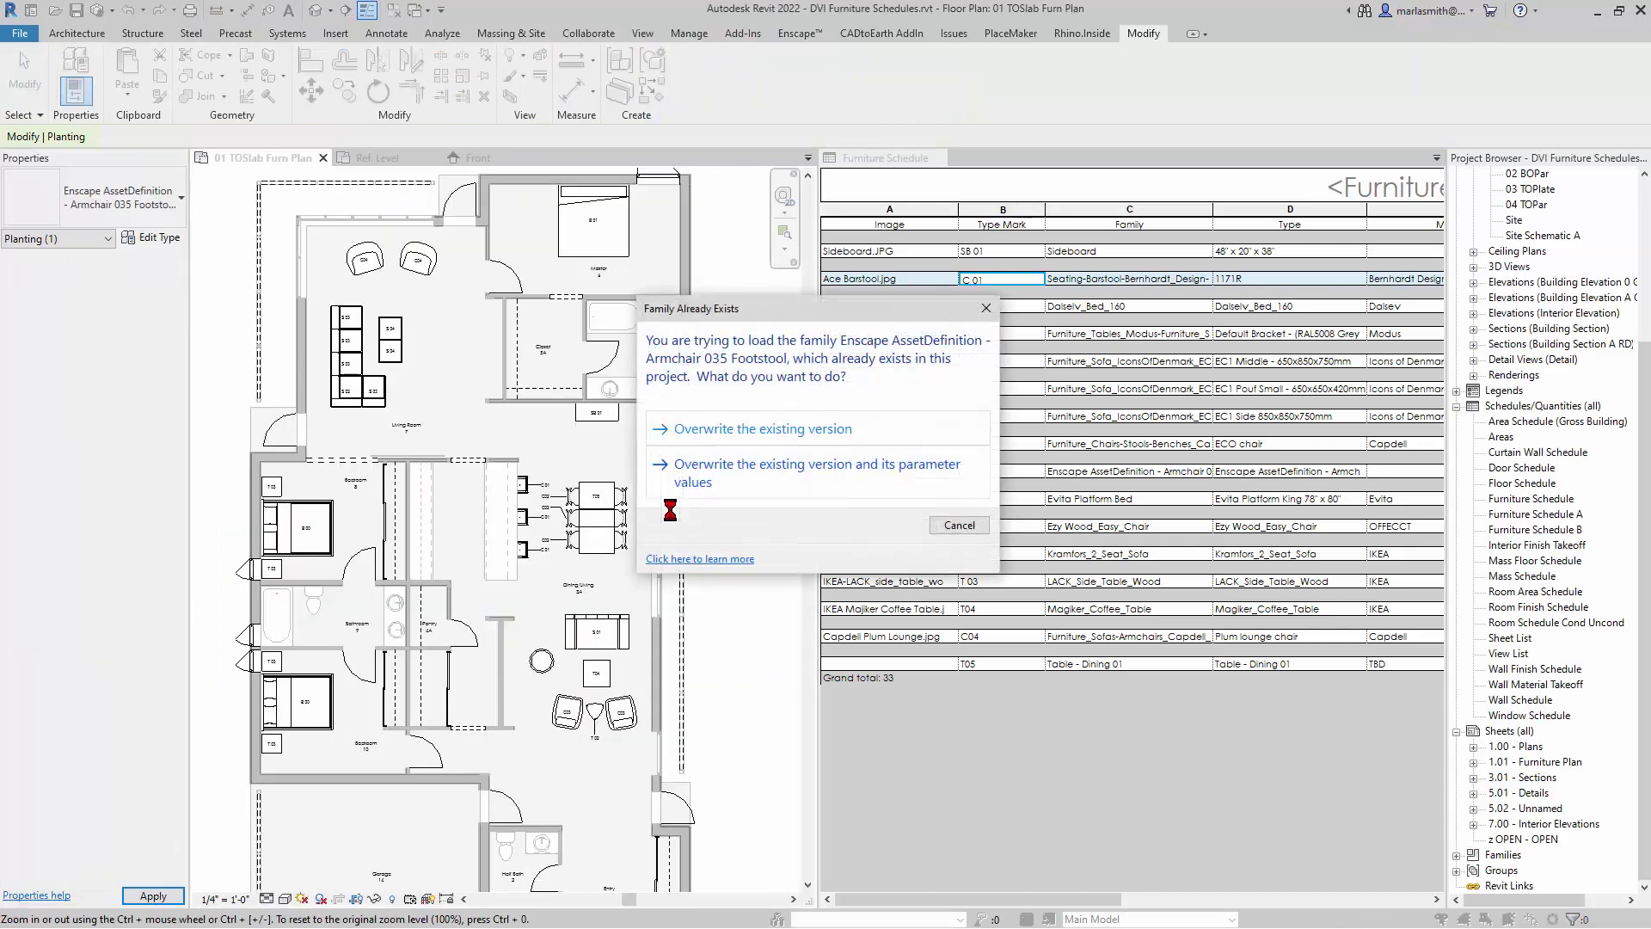
pyautogui.click(731, 439)
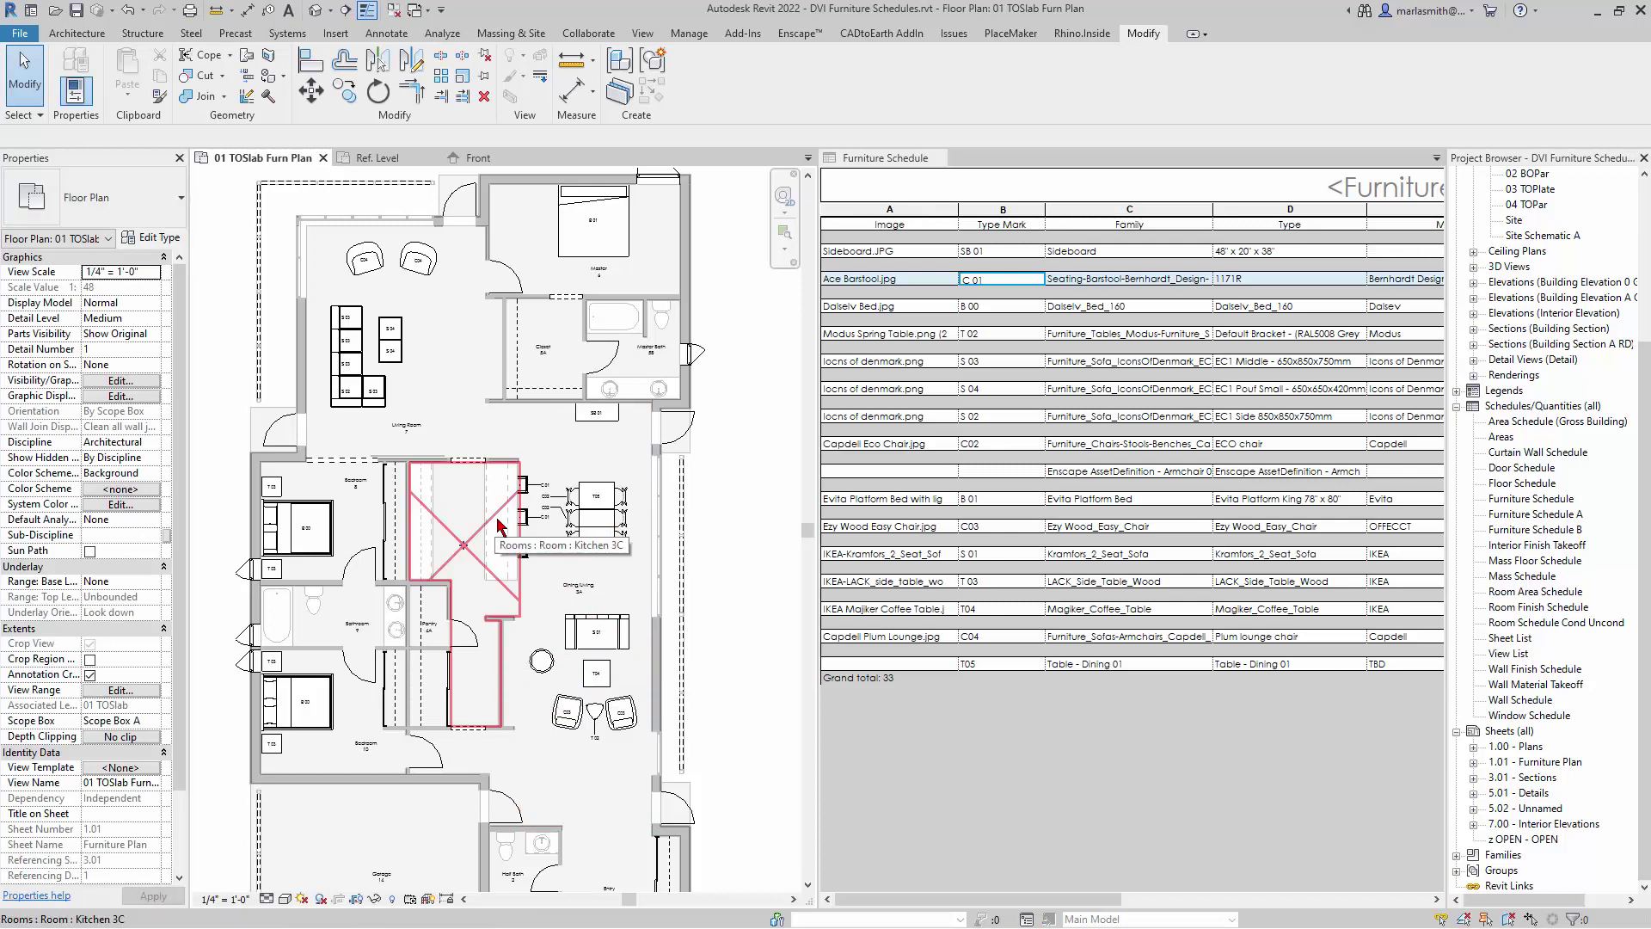
pyautogui.scroll(2, 525, 619)
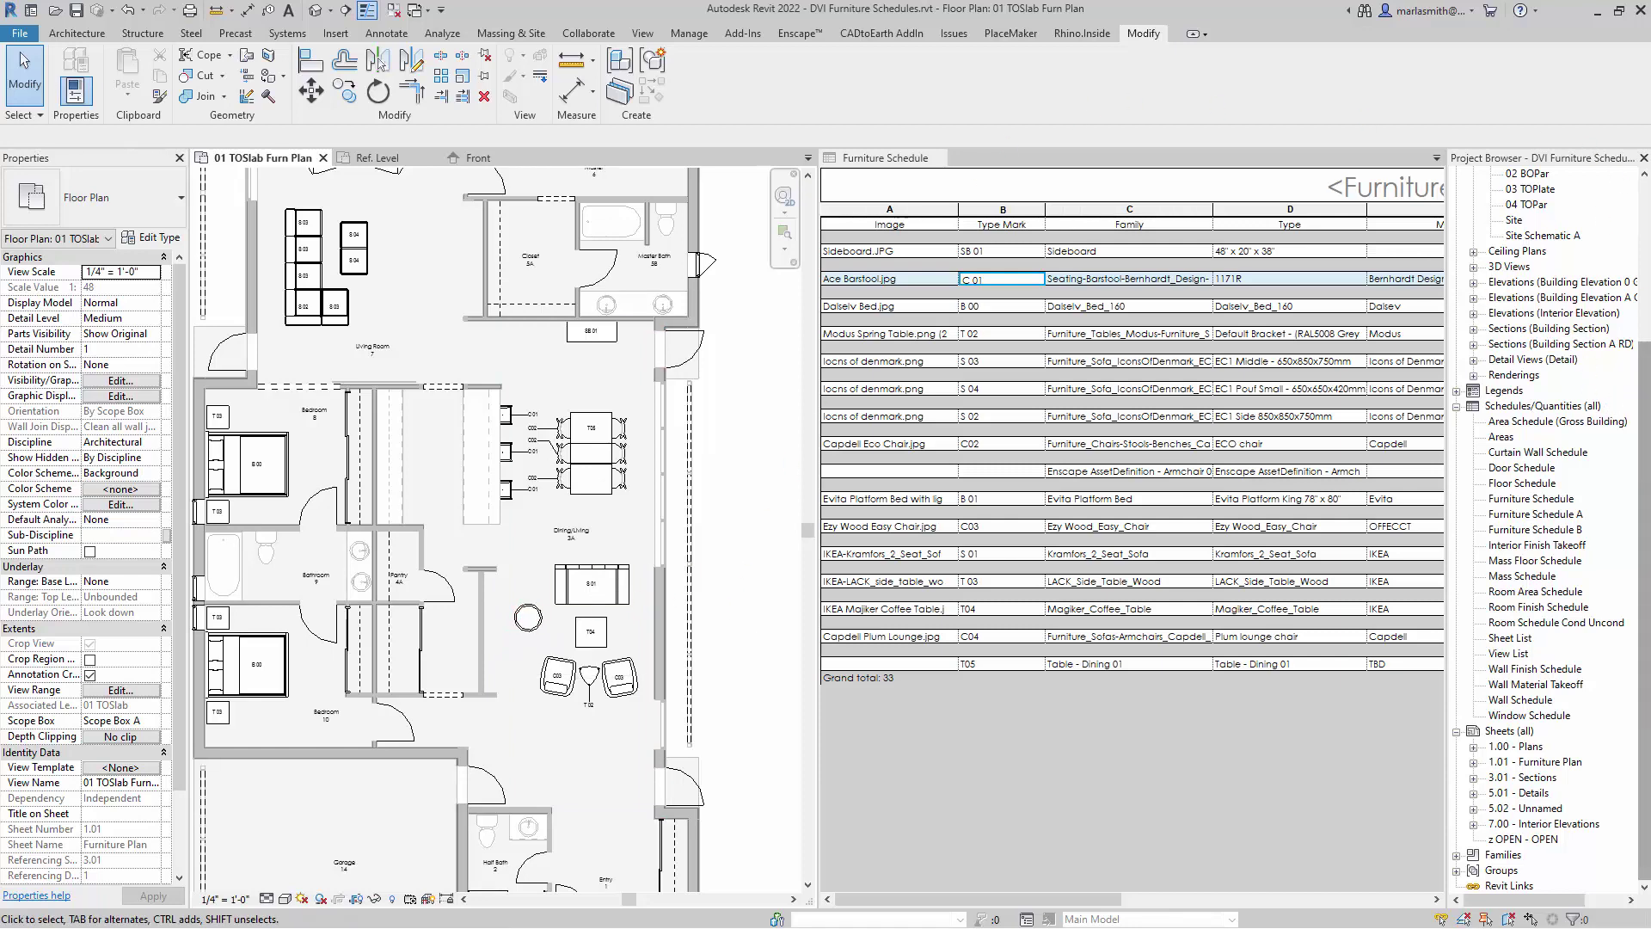
# - Open the 01 TOSlab floor plan, dismiss the save reminder, and locate the footstool in the Dining/Living area
pyautogui.click(1644, 375)
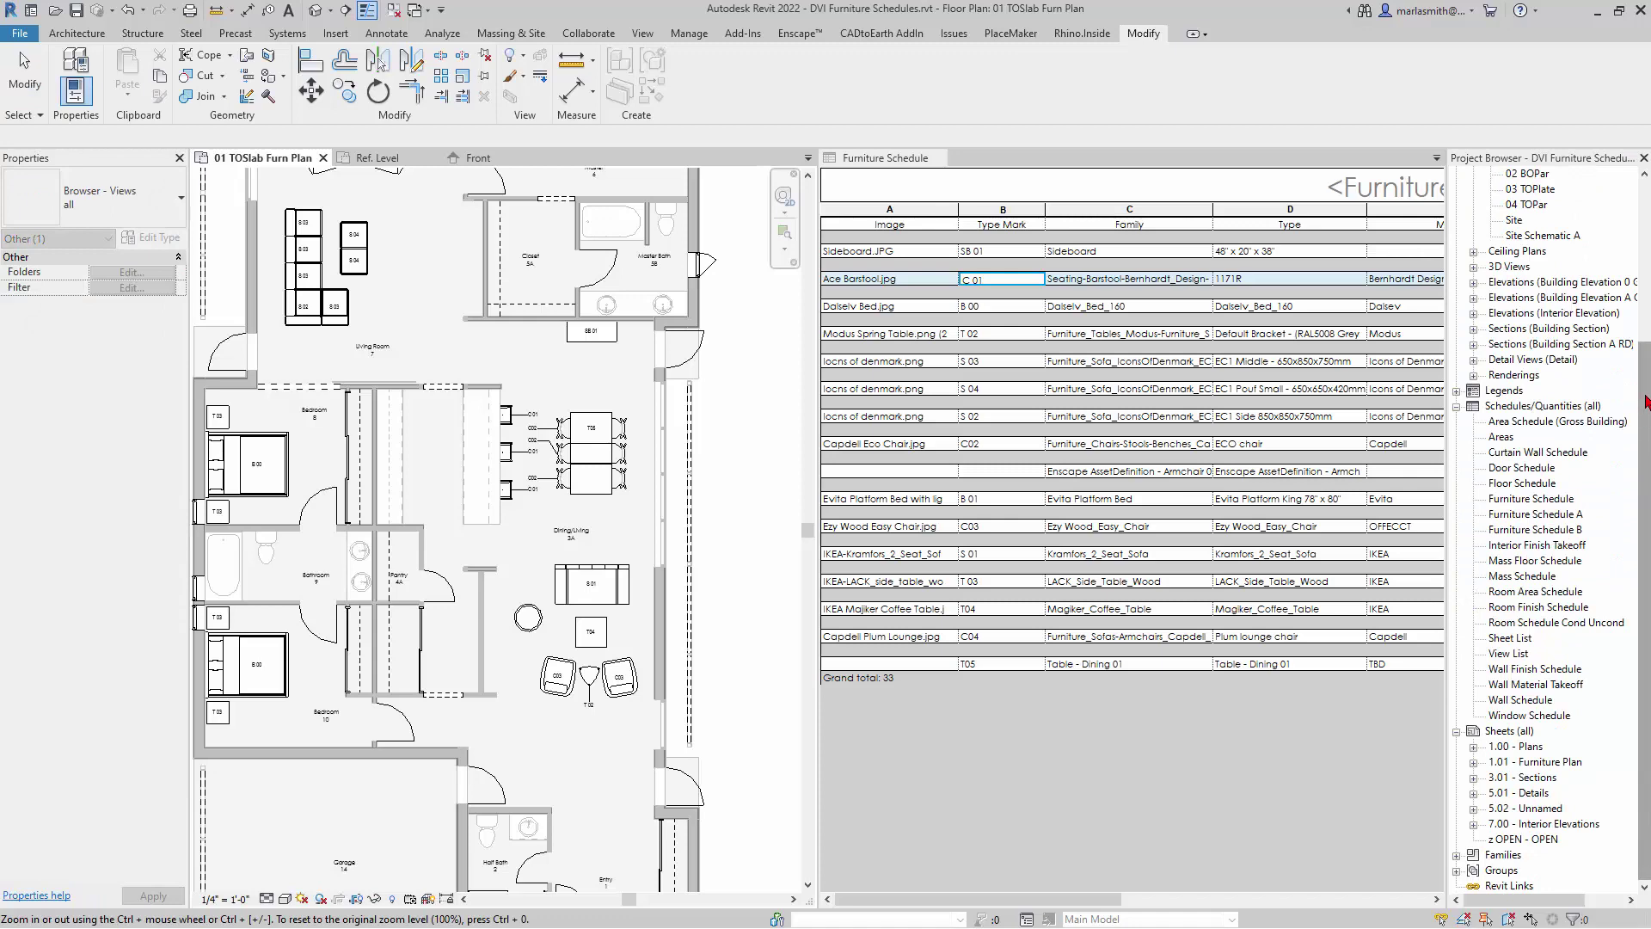
pyautogui.moveTo(1645, 402); pyautogui.dragTo(1645, 232)
pyautogui.click(1529, 282)
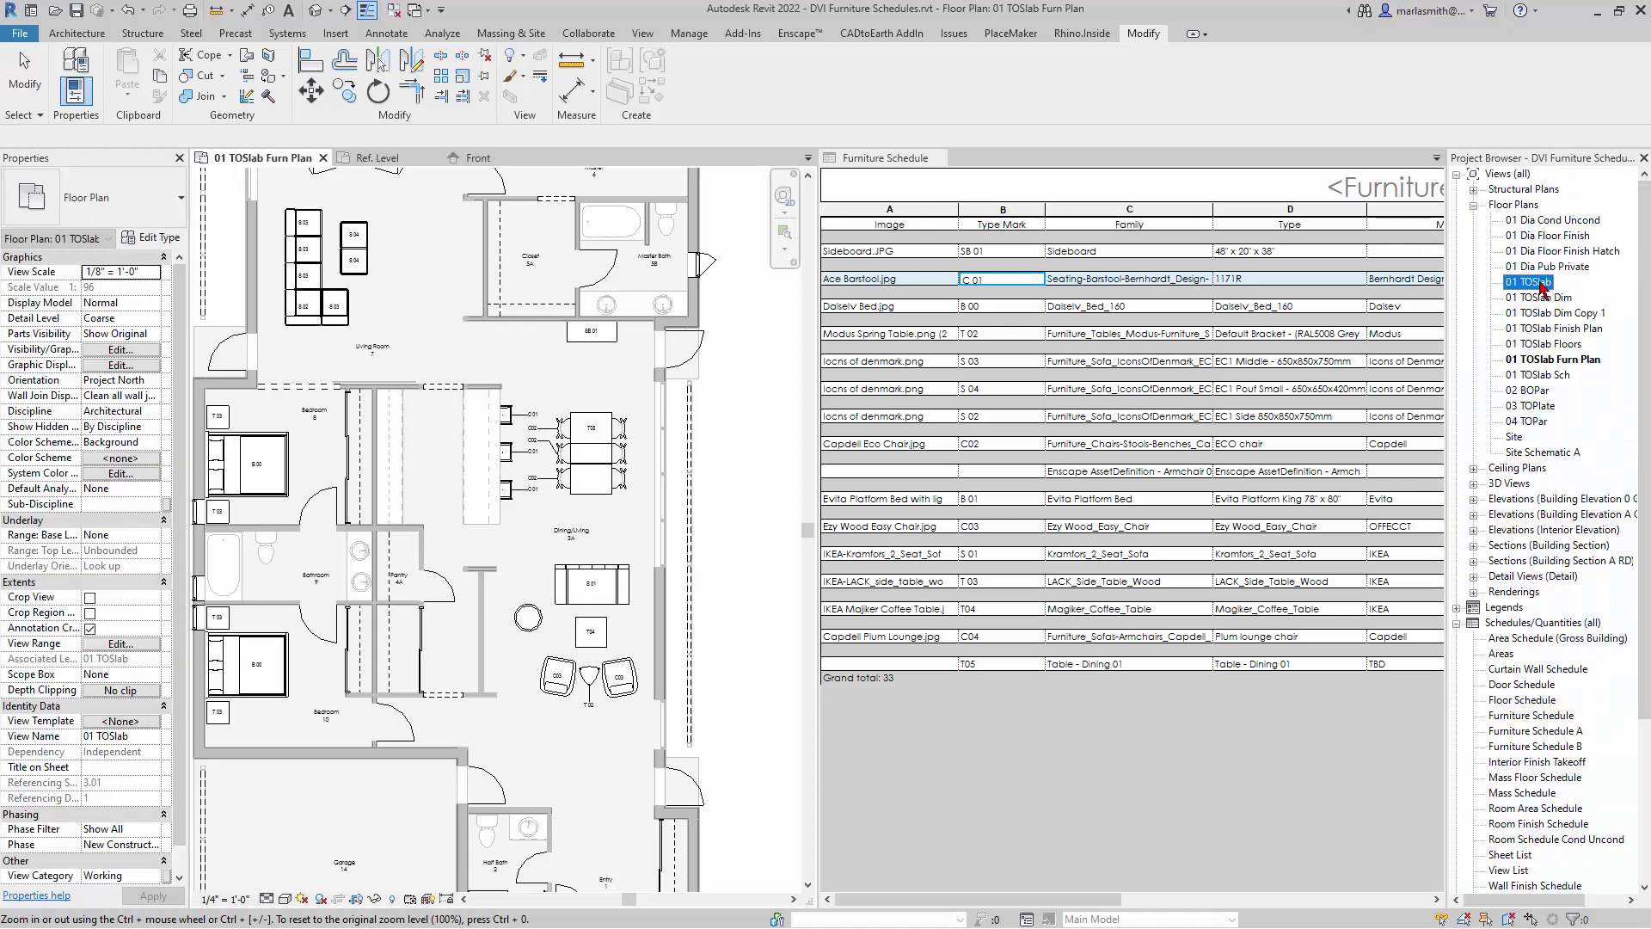
pyautogui.doubleClick(1540, 284)
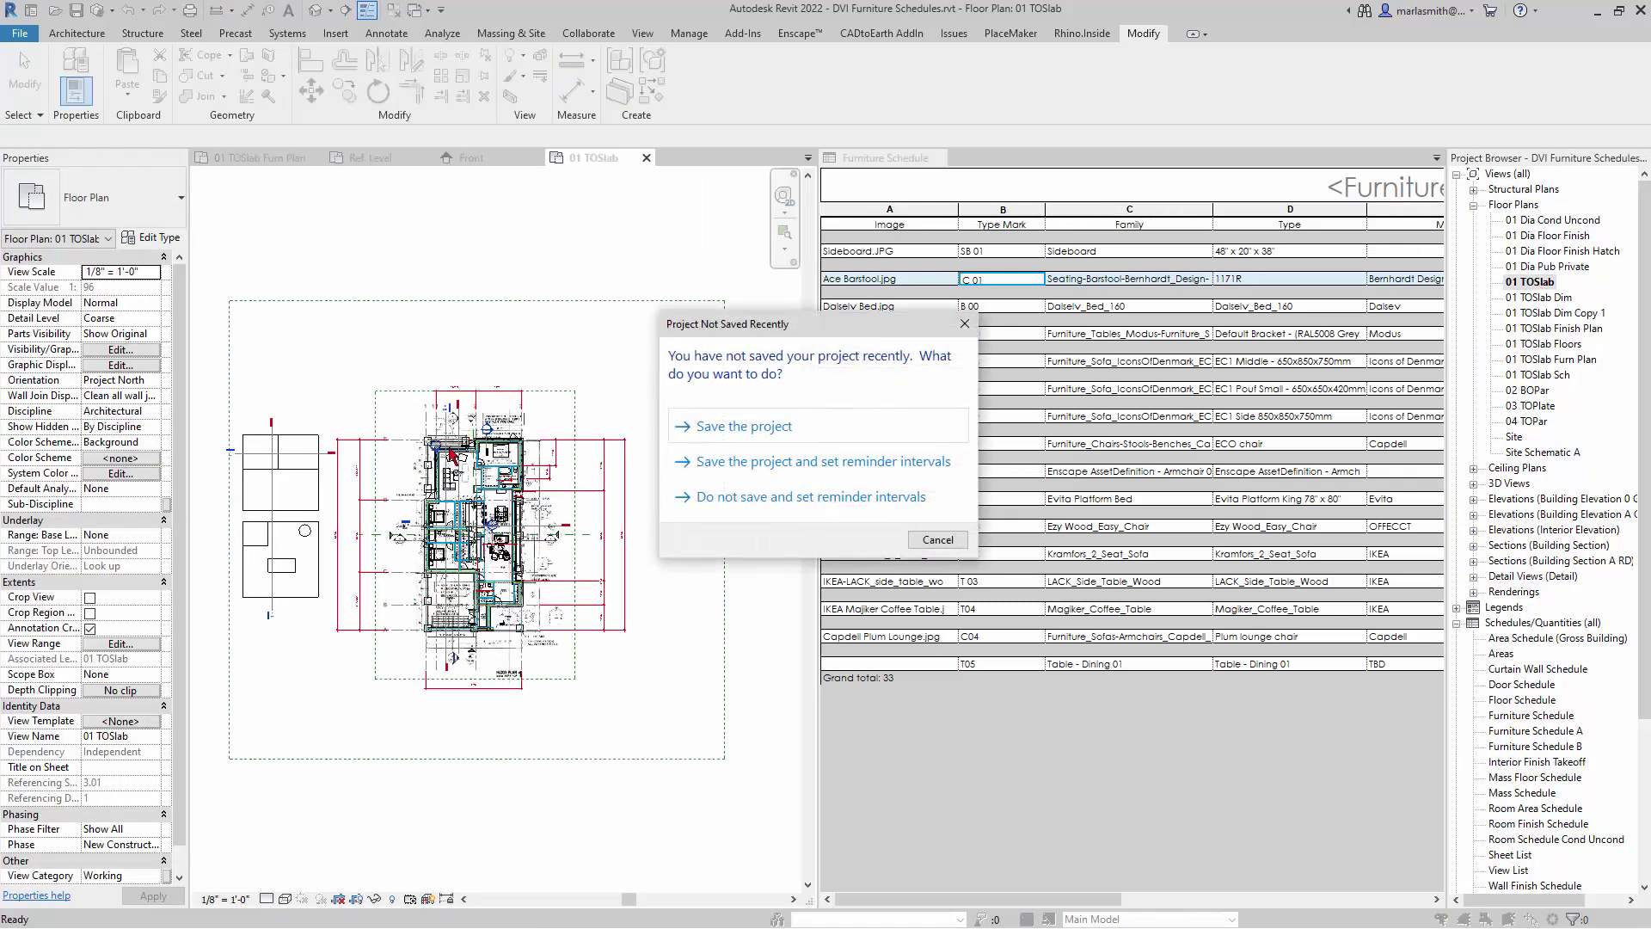
pyautogui.click(937, 540)
pyautogui.scroll(5, 503, 671)
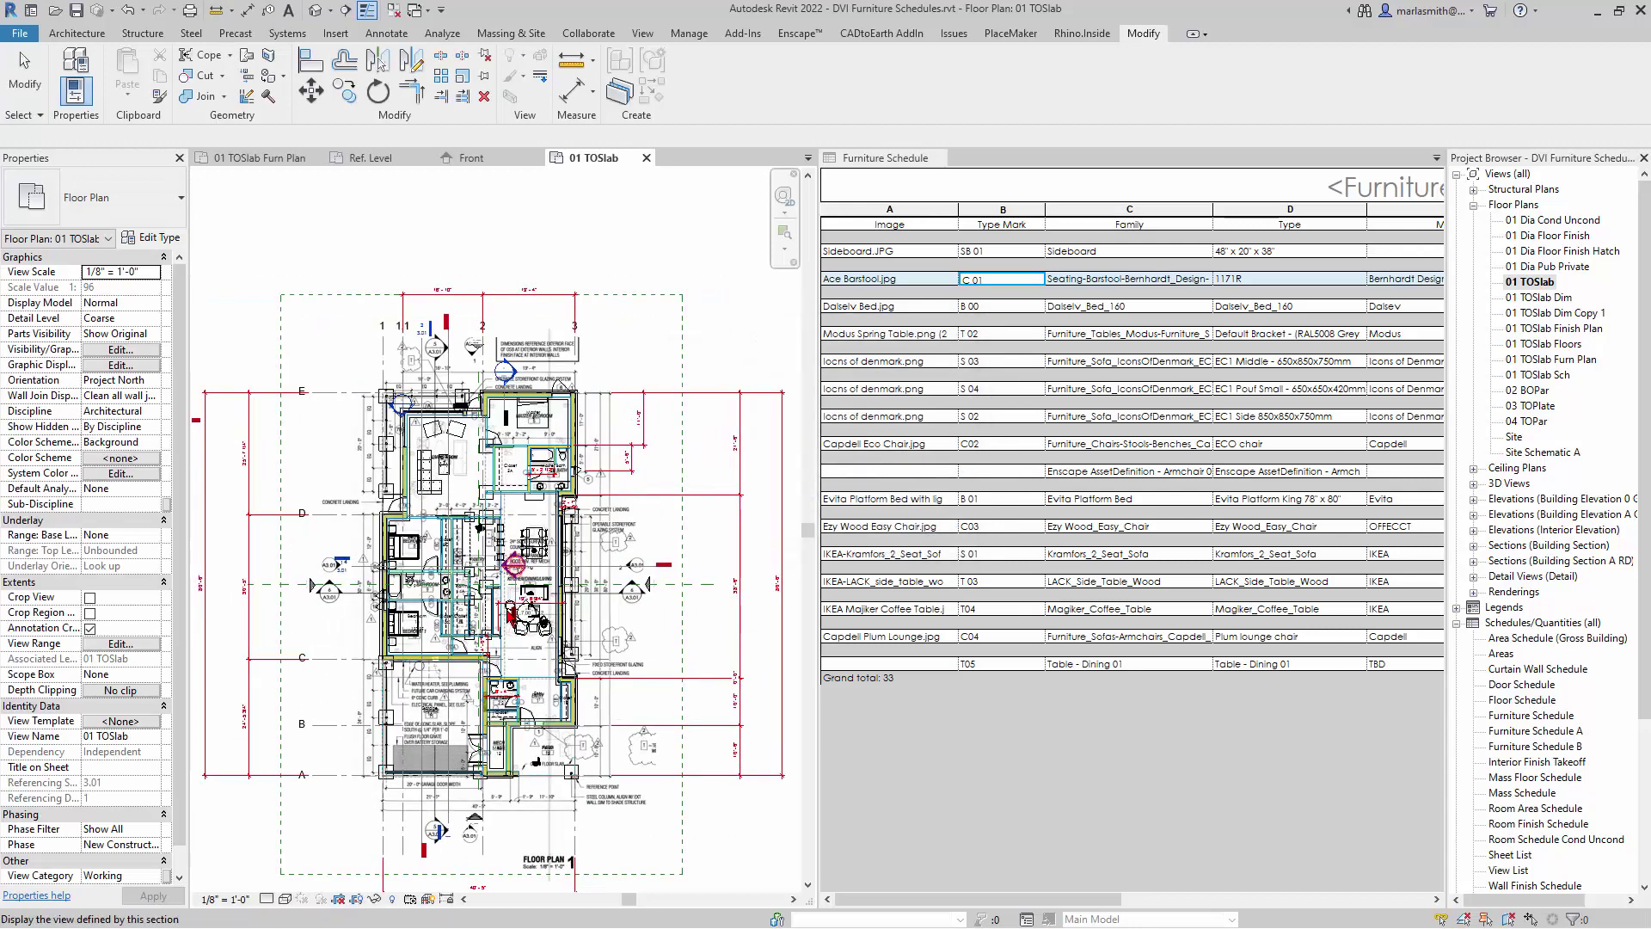
pyautogui.scroll(6, 503, 671)
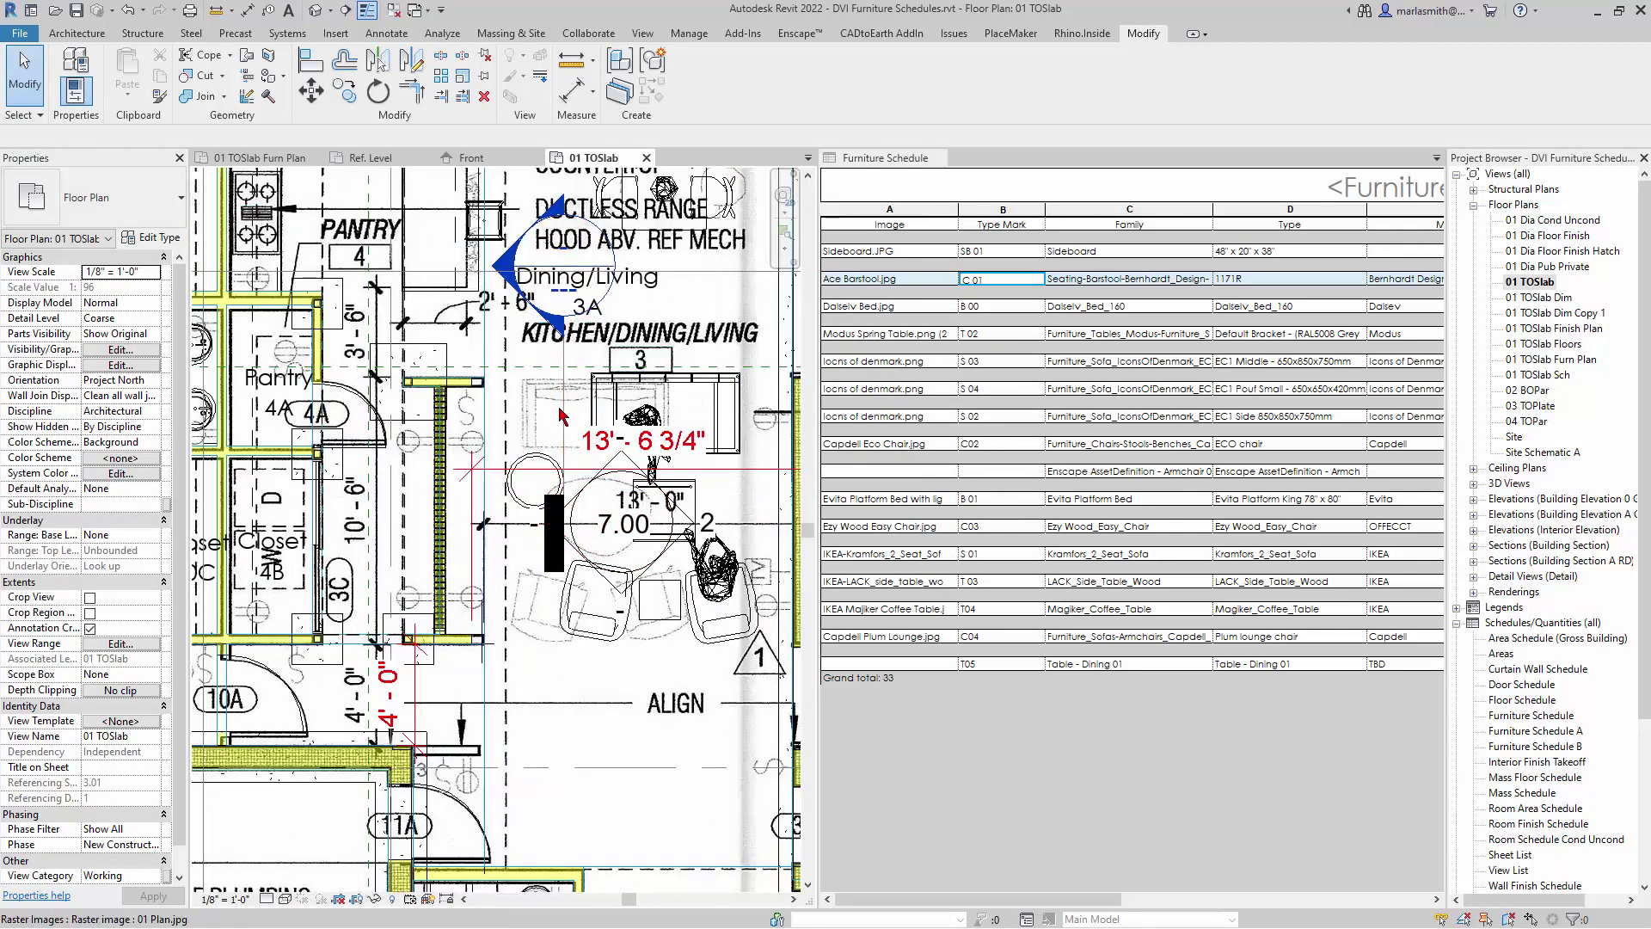
pyautogui.scroll(-8, 563, 413)
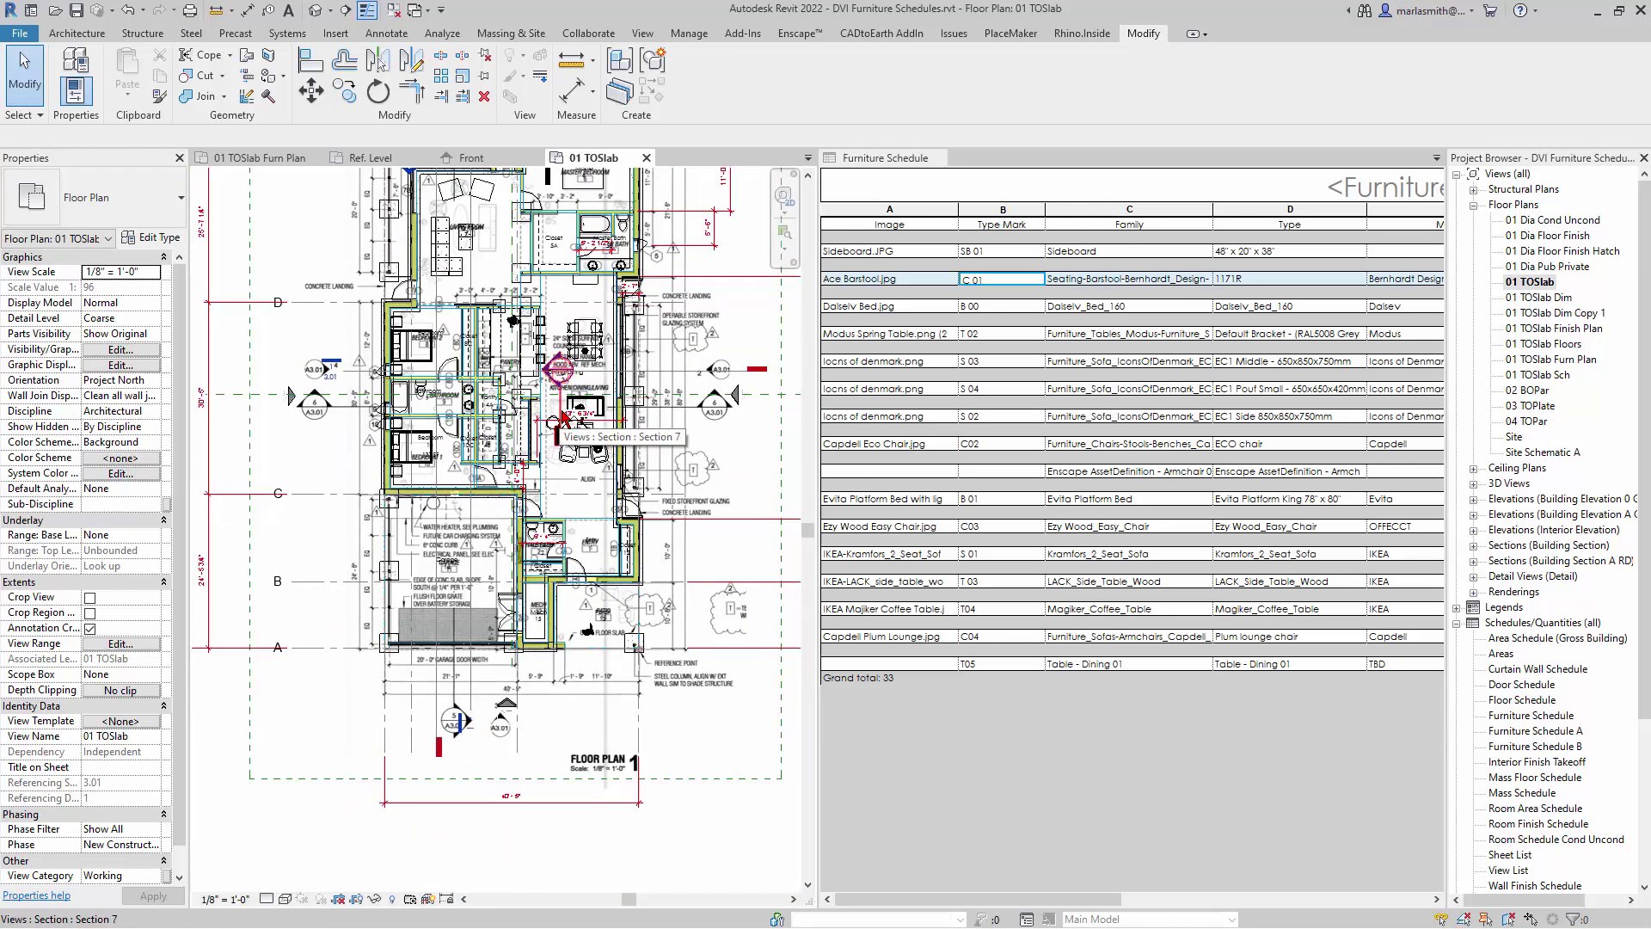
pyautogui.scroll(6, 563, 419)
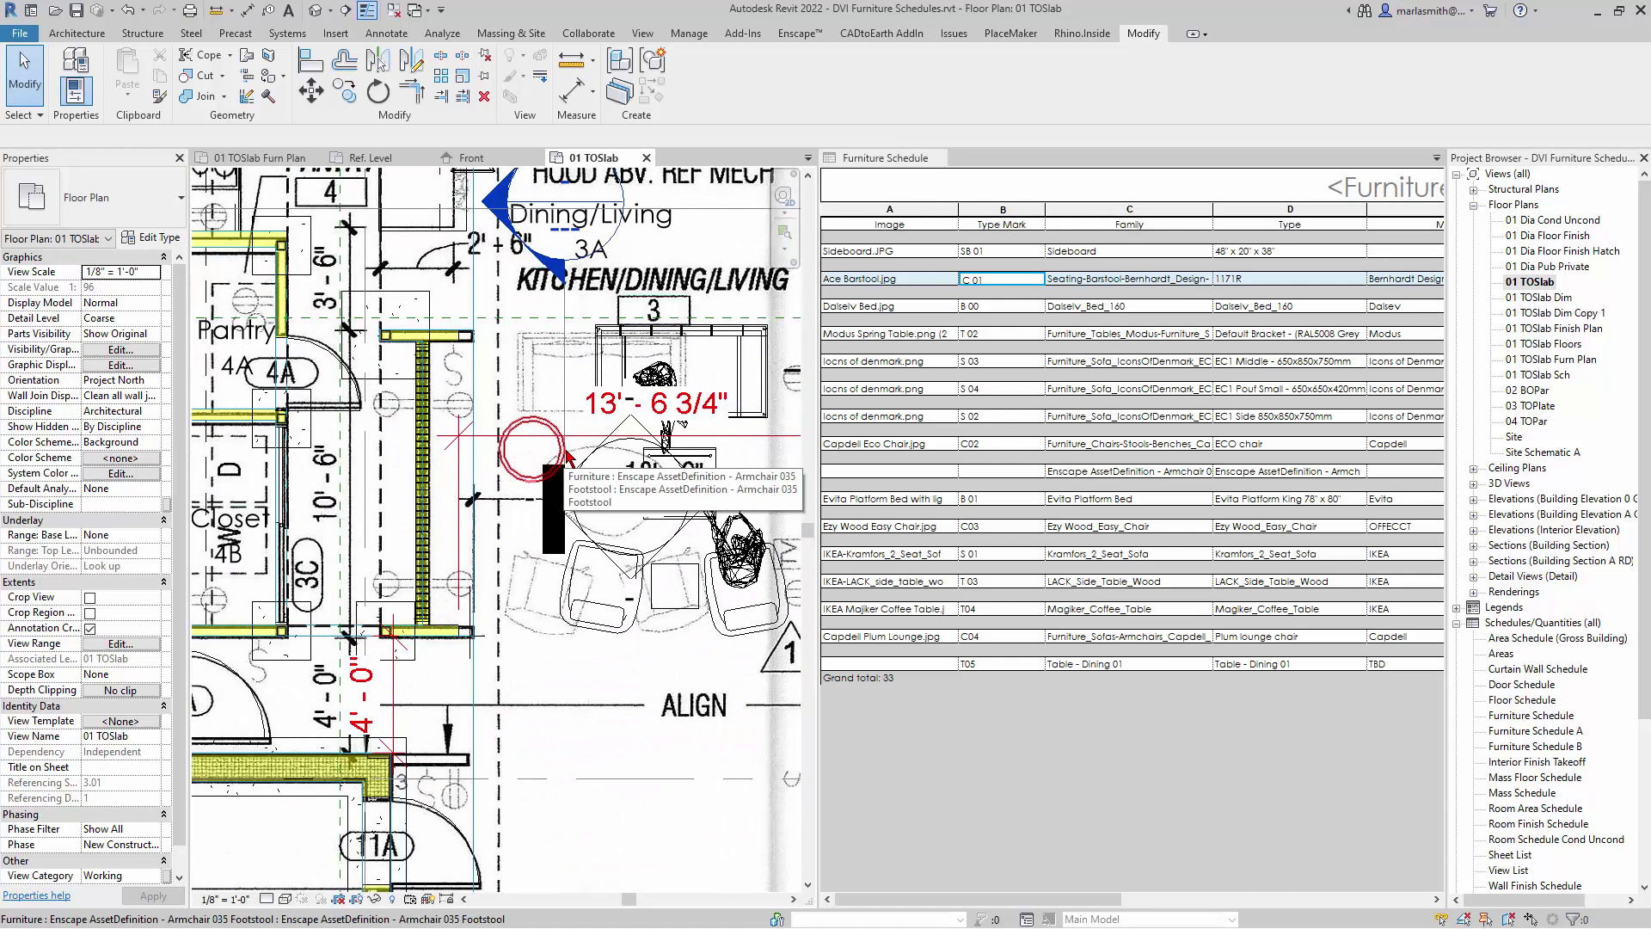
# - Draw a horizontal building section just below the footstool in the plan and flip it to look toward the footstool
pyautogui.press('s')
pyautogui.press('e')
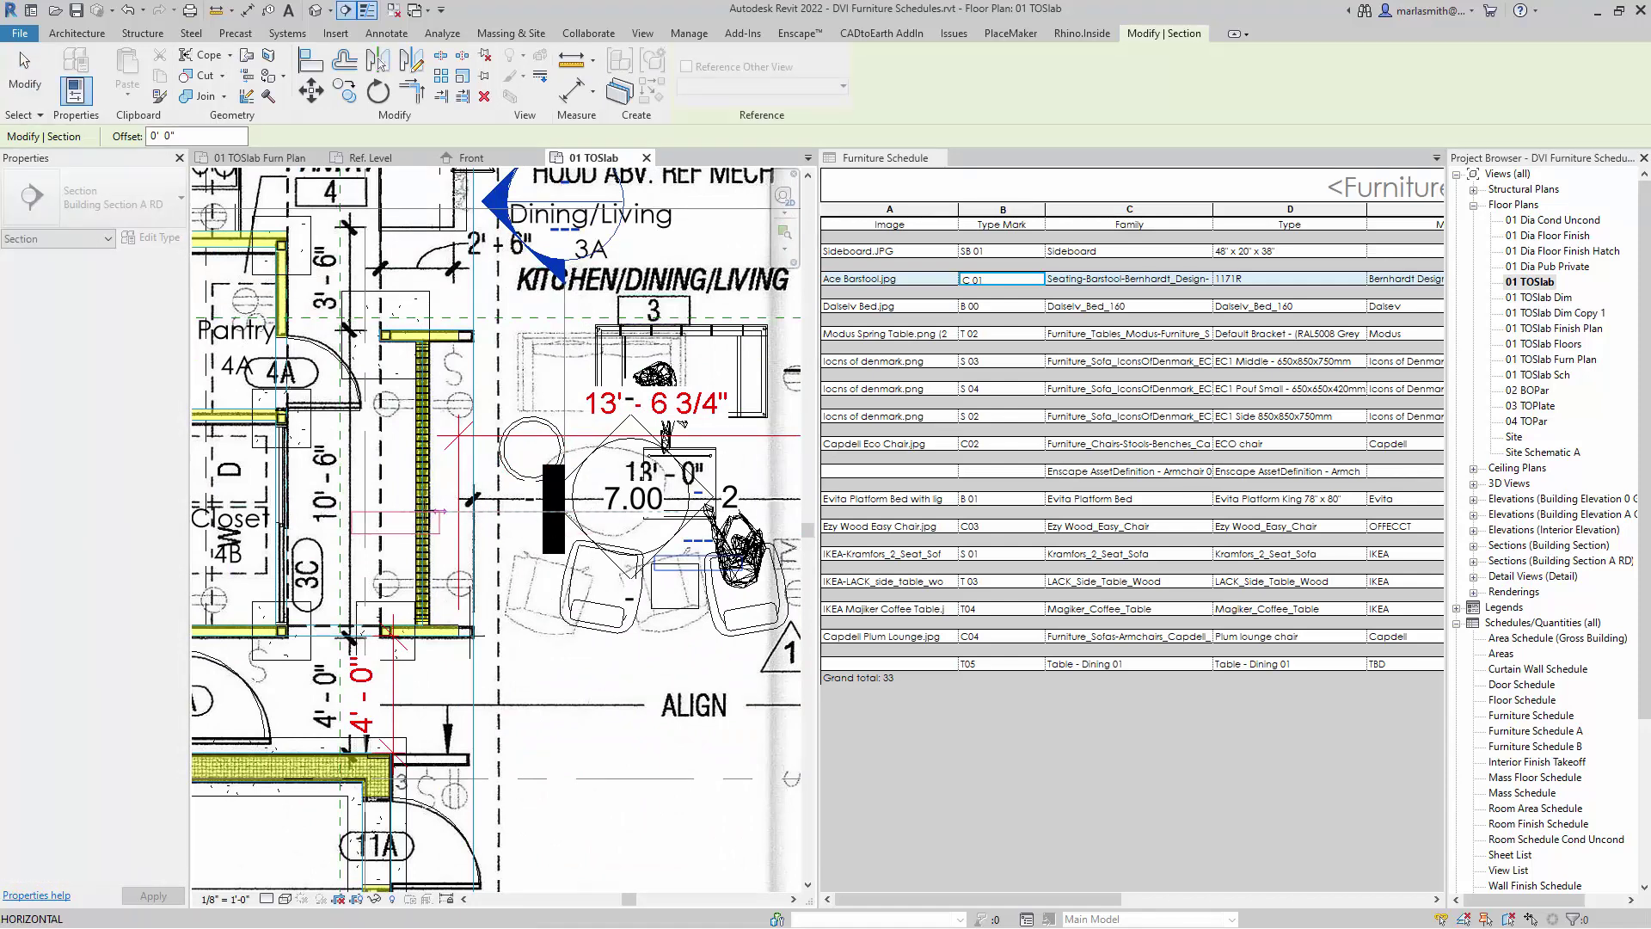
pyautogui.click(380, 512)
pyautogui.click(641, 512)
pyautogui.press('Escape')
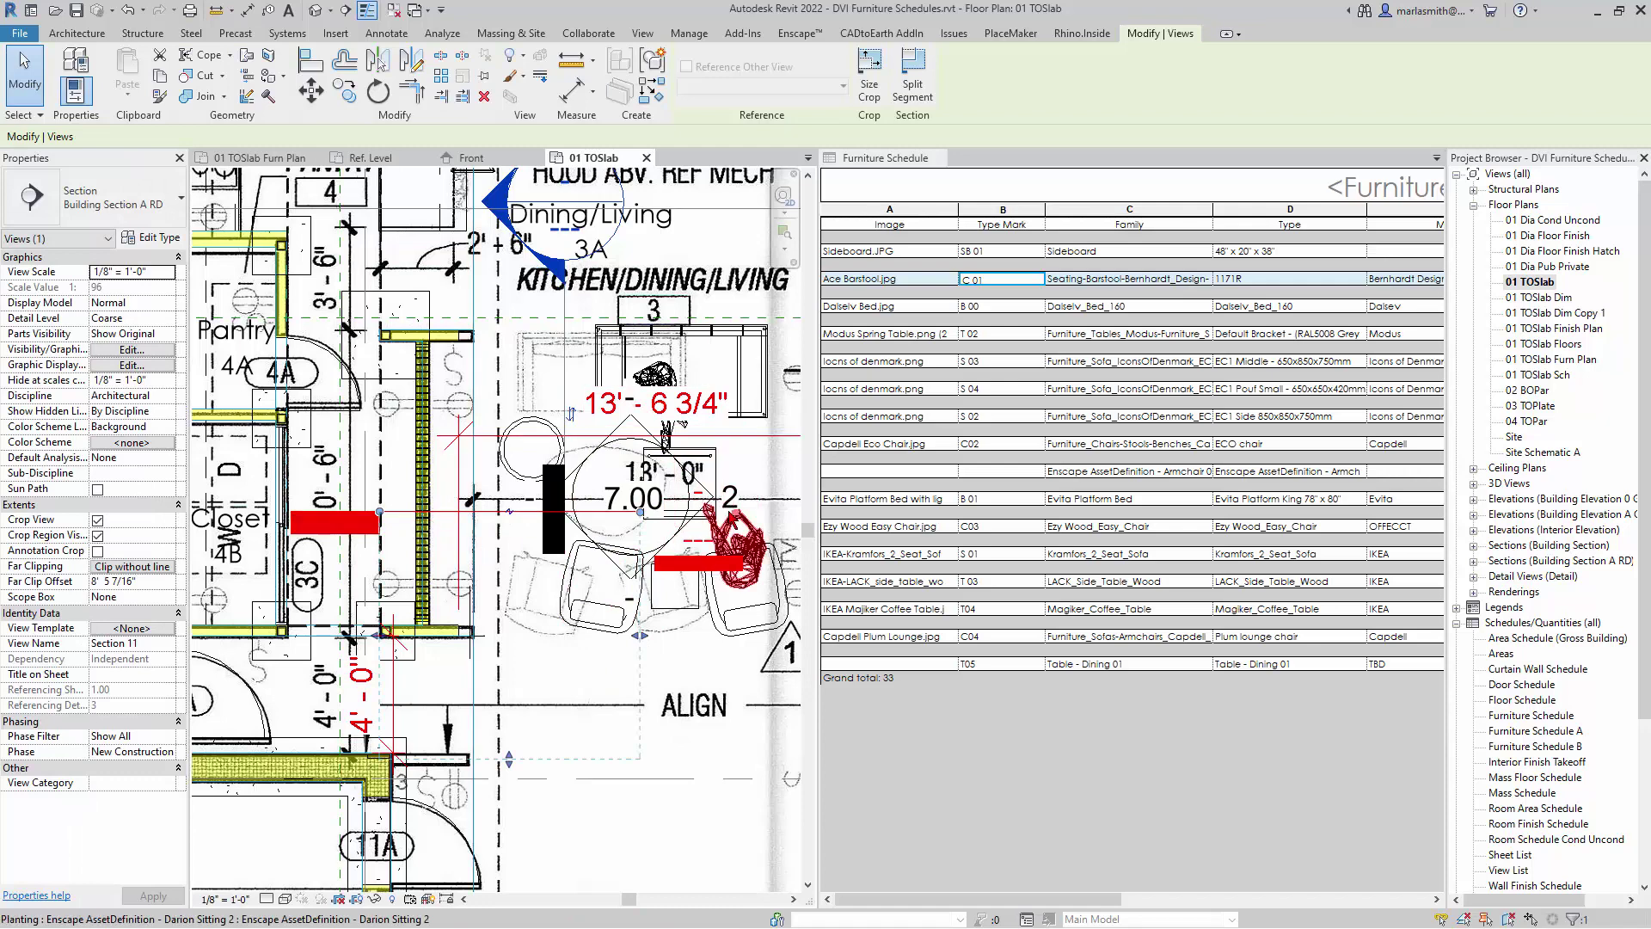
pyautogui.press('Escape')
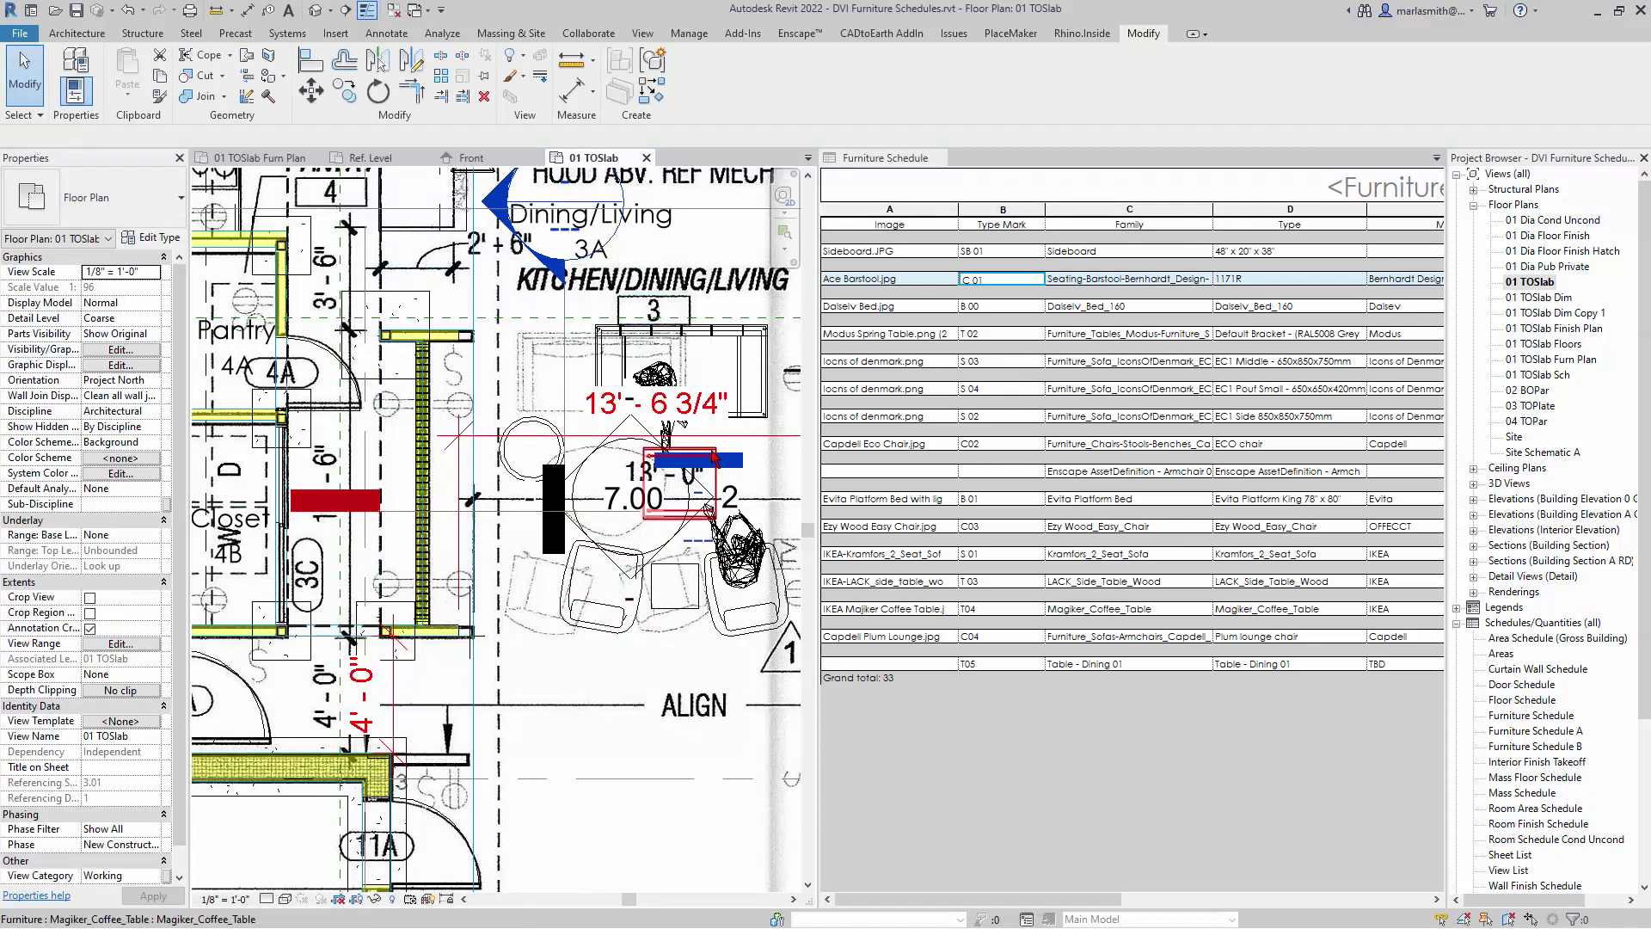
# - Open the new section view and inspect the footstool's front elevation graphics
pyautogui.doubleClick(744, 471)
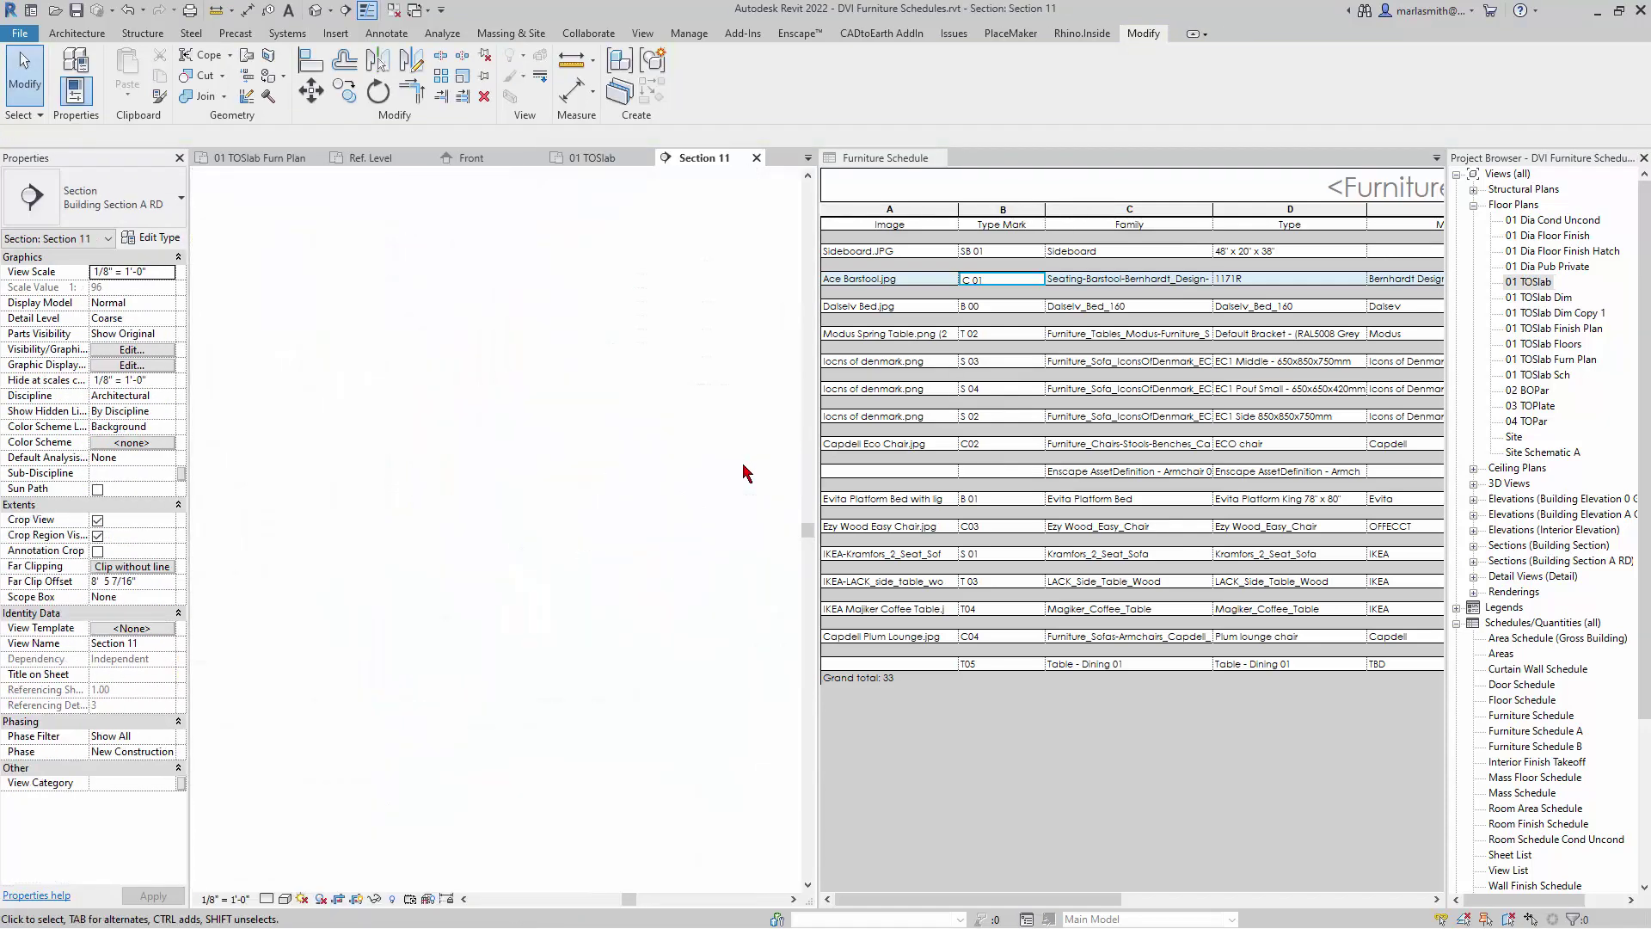
pyautogui.scroll(5, 499, 626)
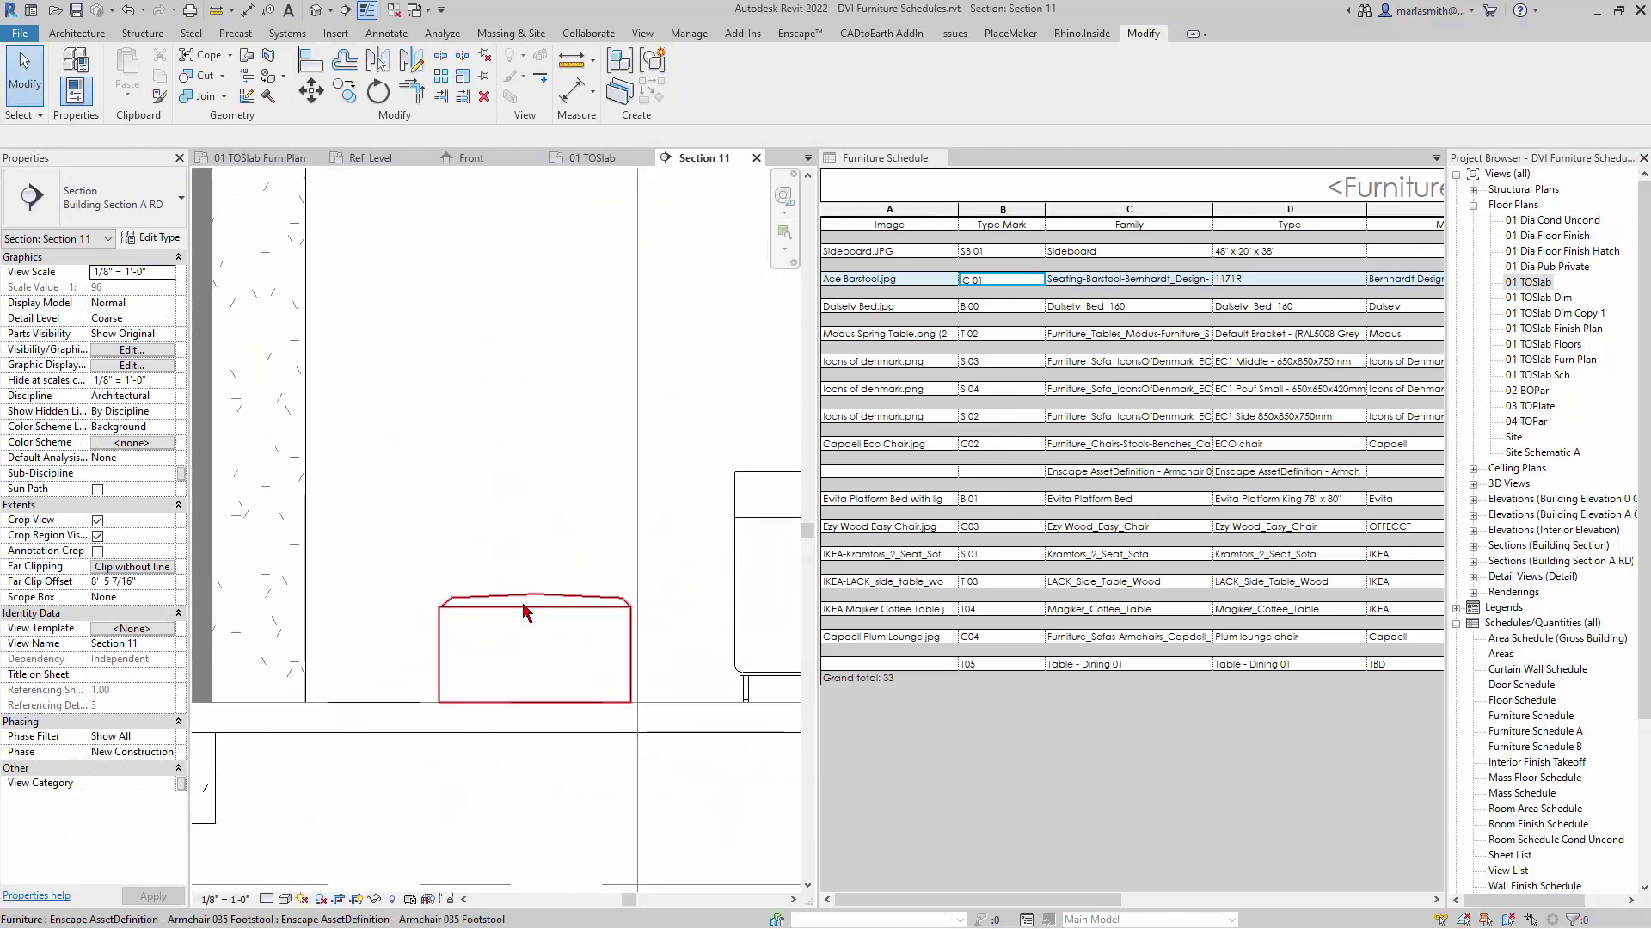
pyautogui.scroll(-5, 529, 628)
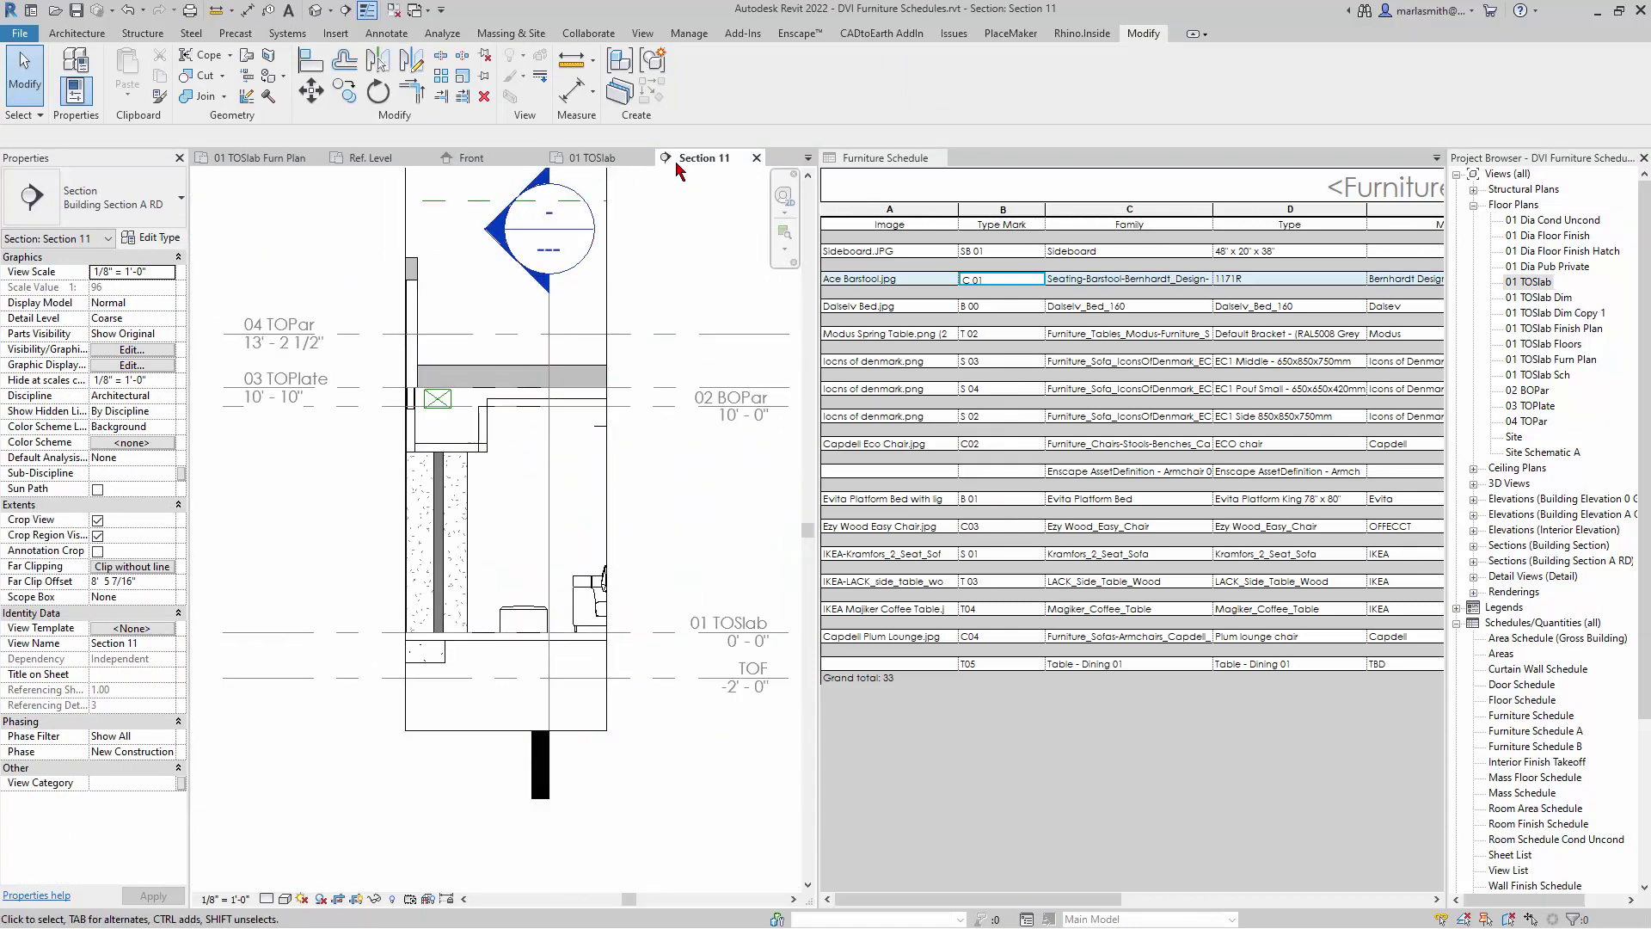
# - Move the Section 7 line in the 01 TOSlab plan rightward through the sofa and open its view to check the footstool's side graphics
pyautogui.click(594, 158)
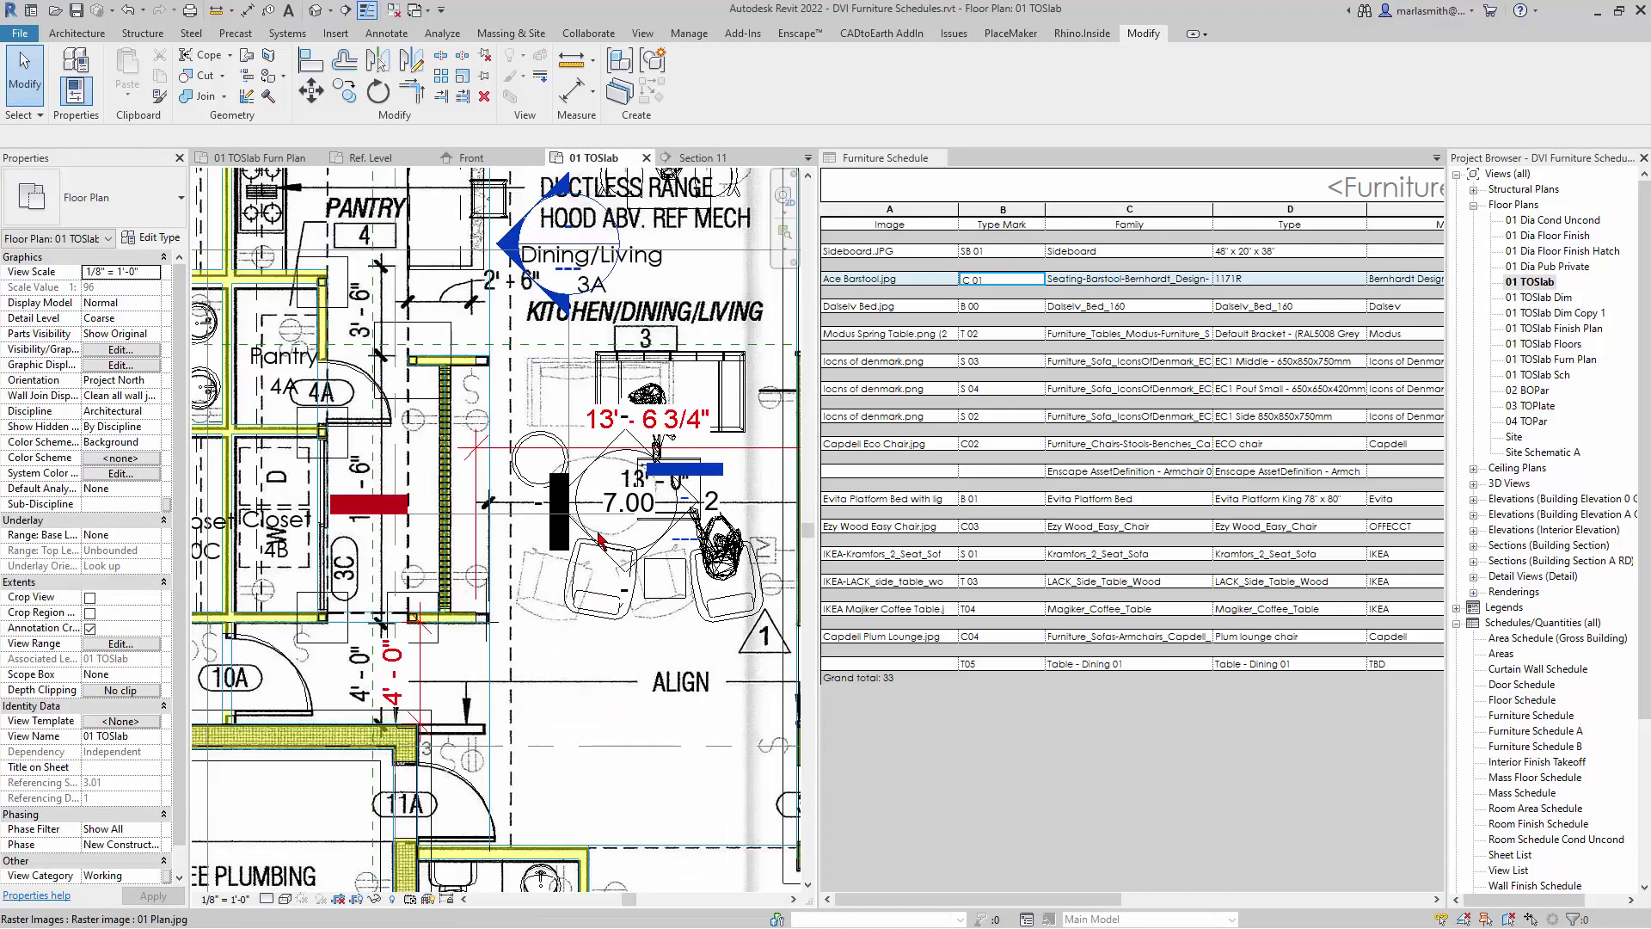
pyautogui.scroll(-2, 580, 411)
pyautogui.click(575, 404)
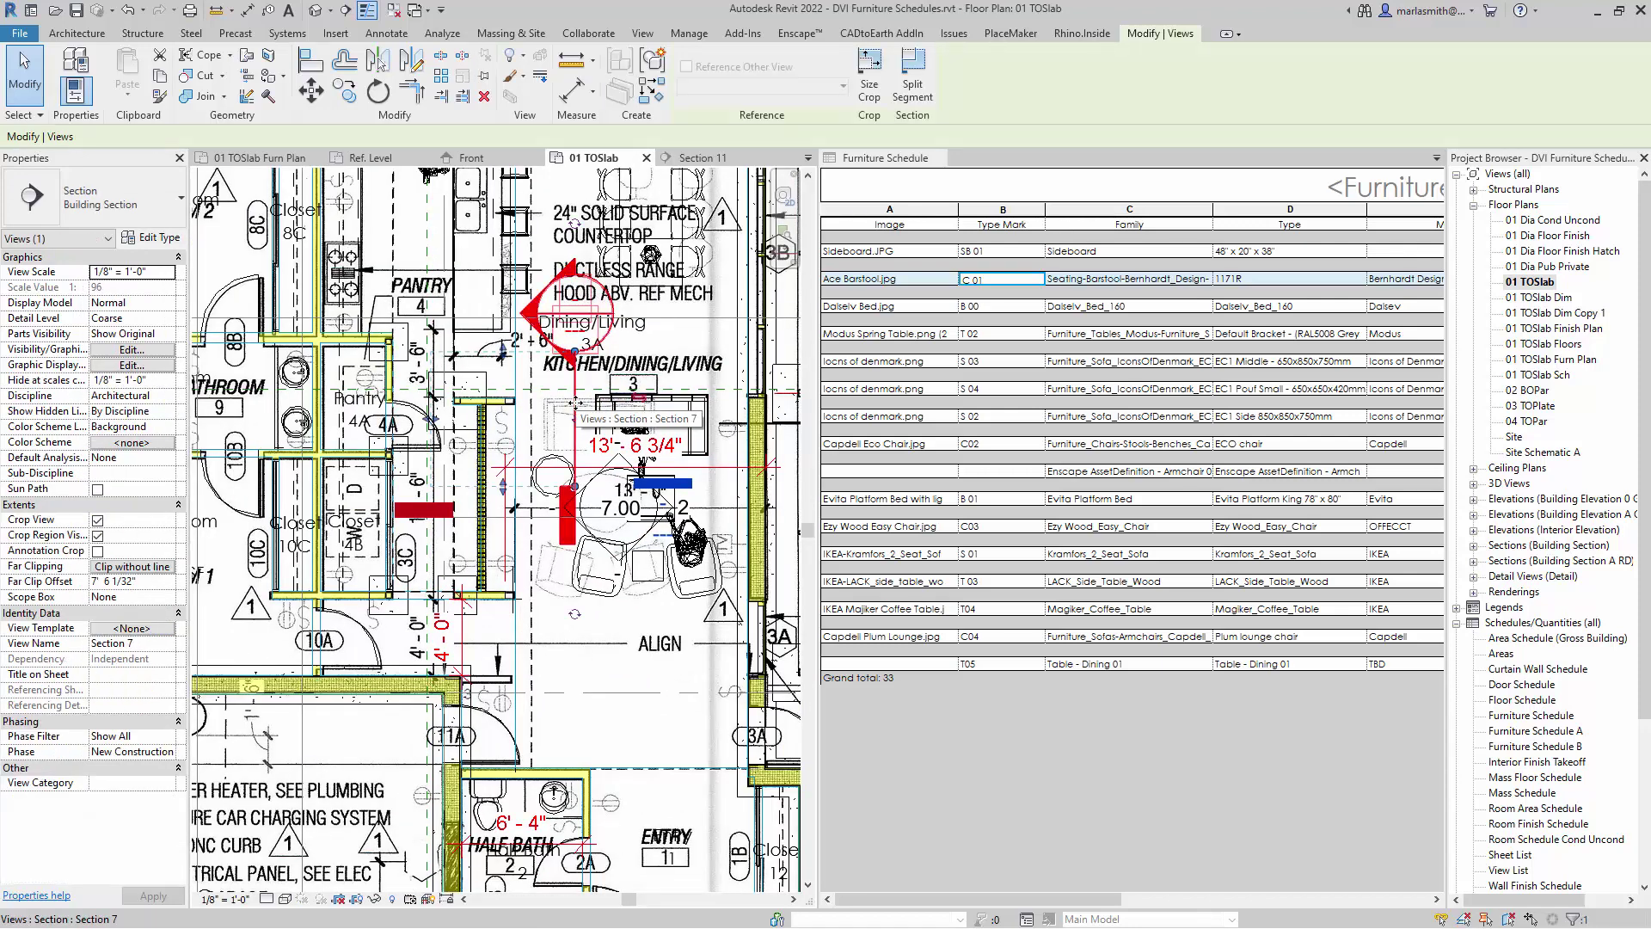
pyautogui.moveTo(576, 402); pyautogui.dragTo(587, 379)
pyautogui.press('Escape')
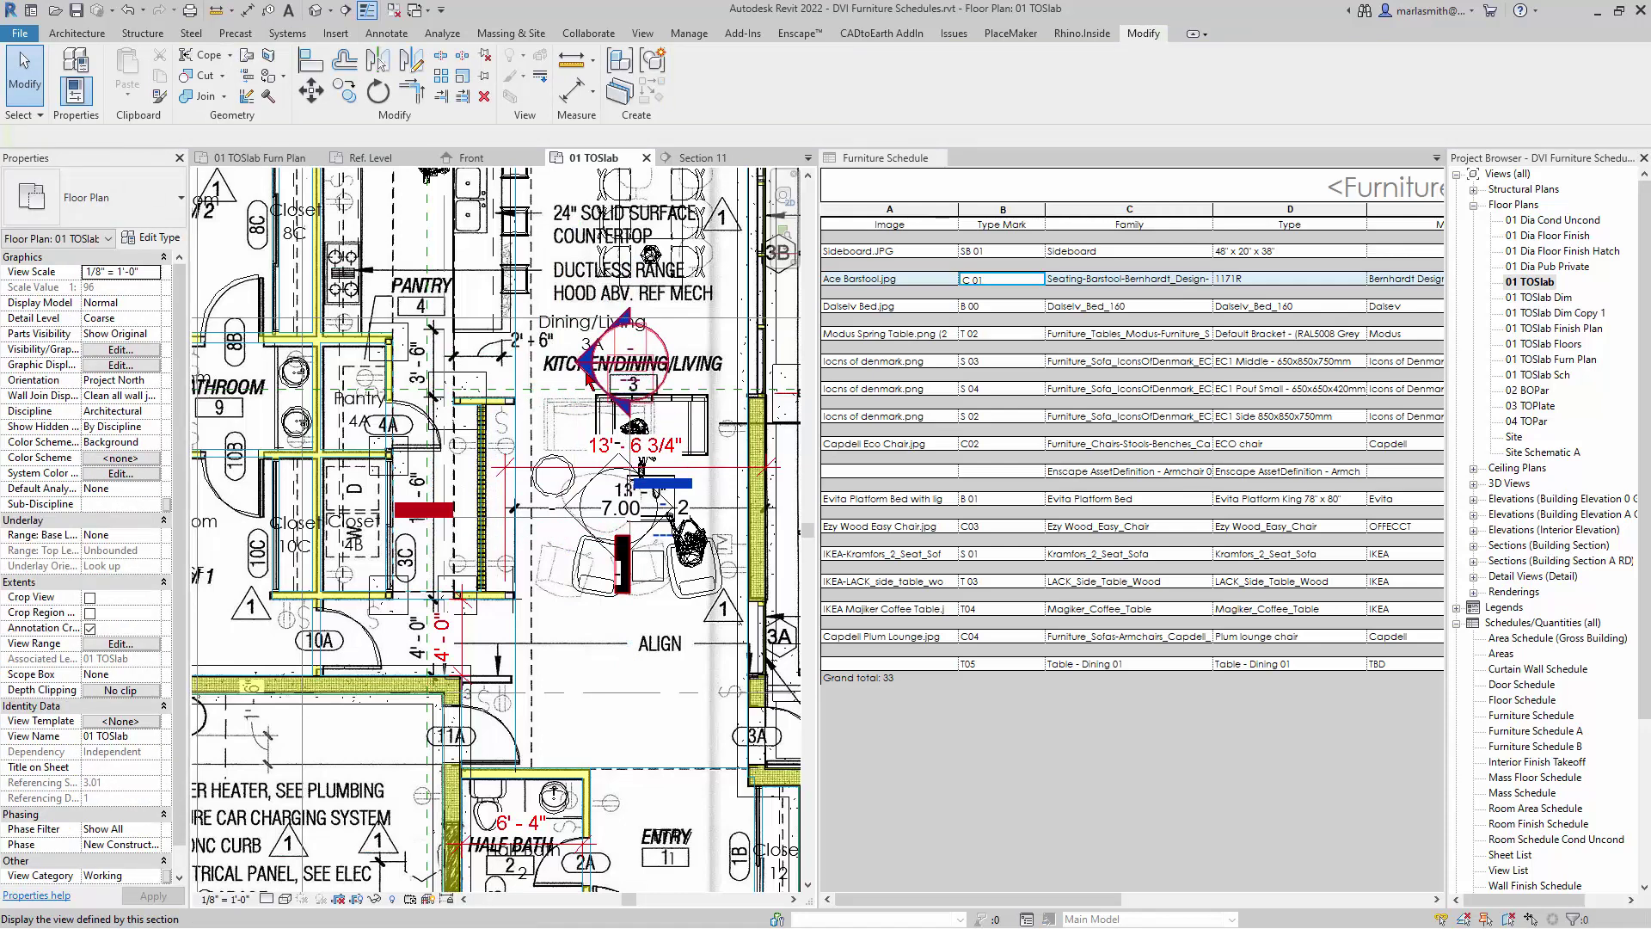
pyautogui.doubleClick(588, 379)
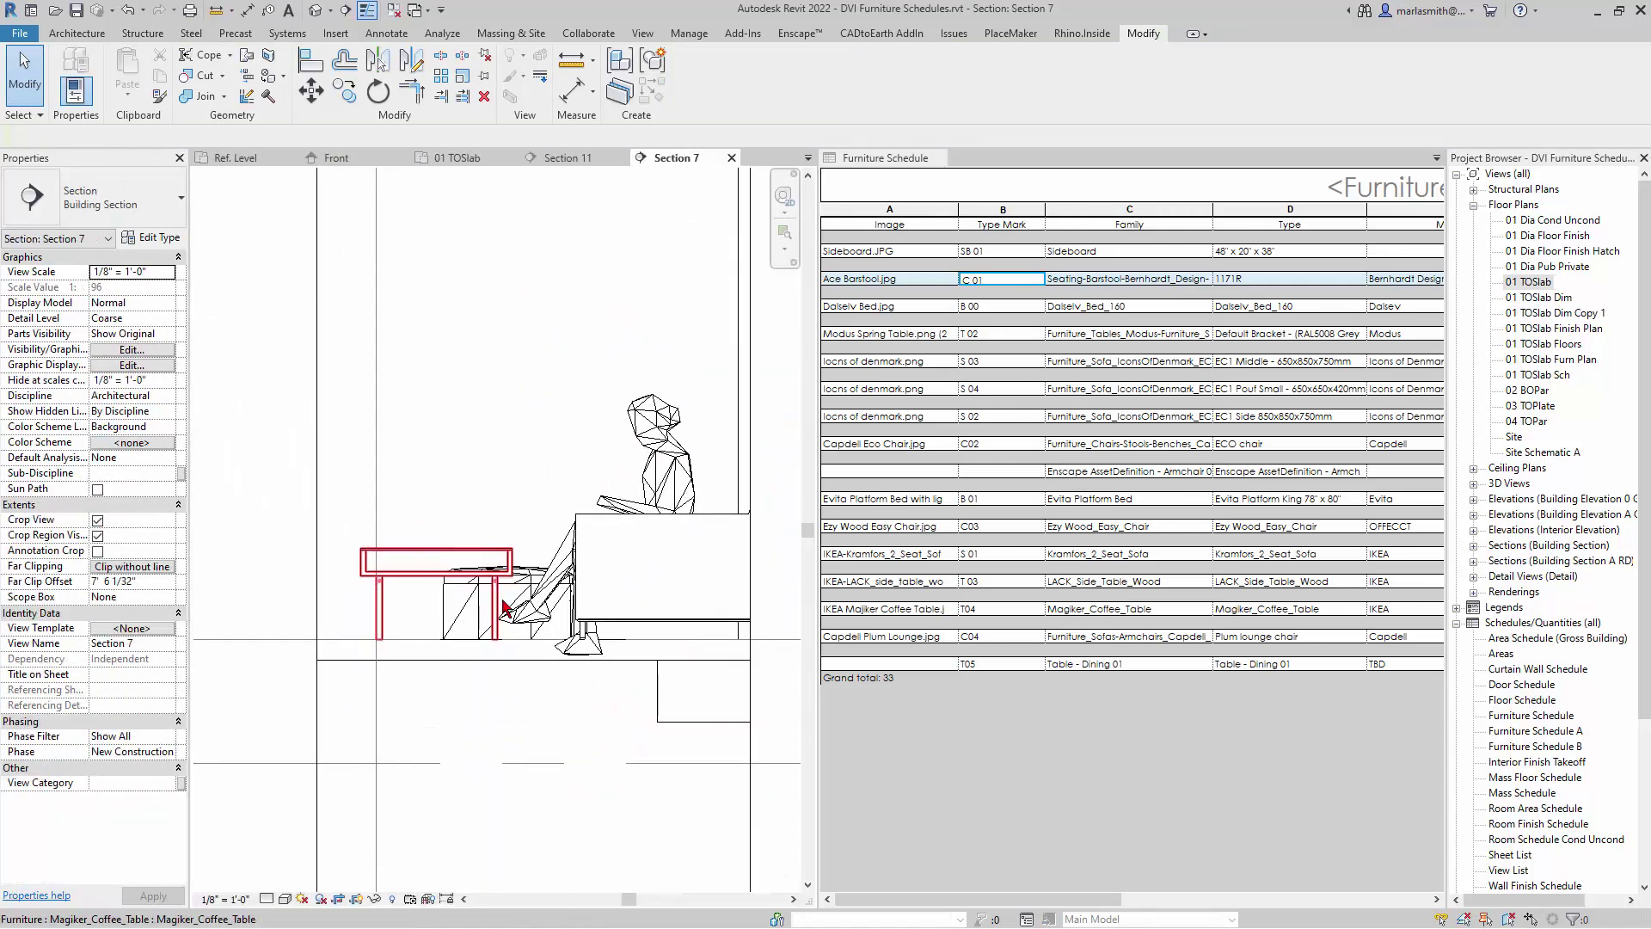